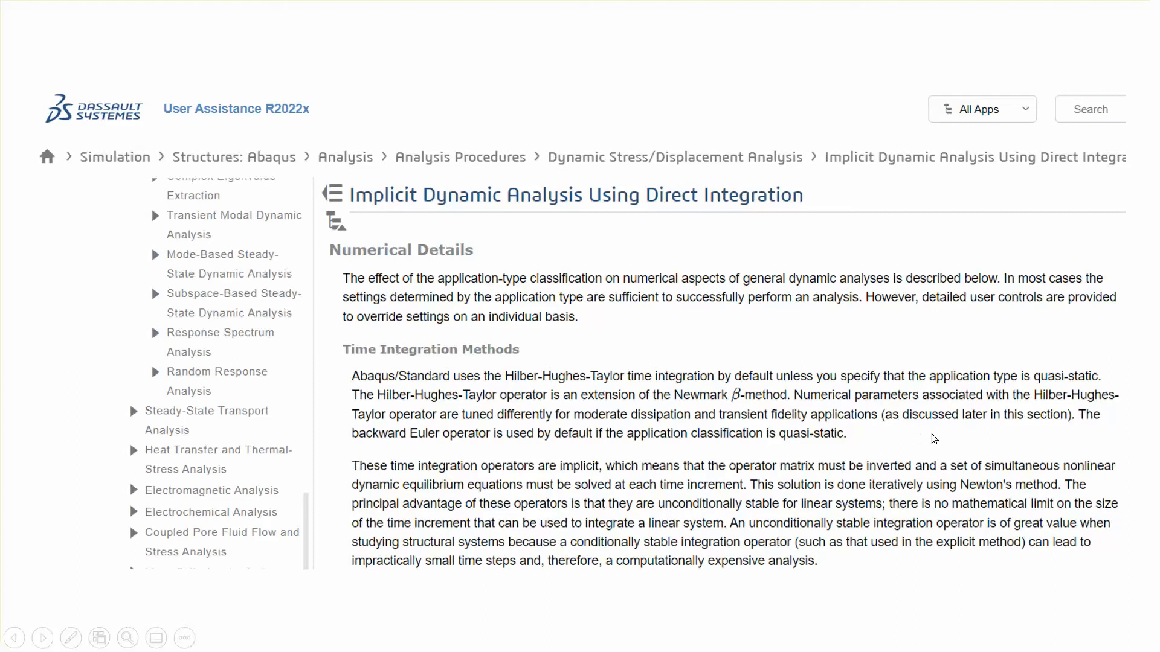
pyautogui.click(877, 473)
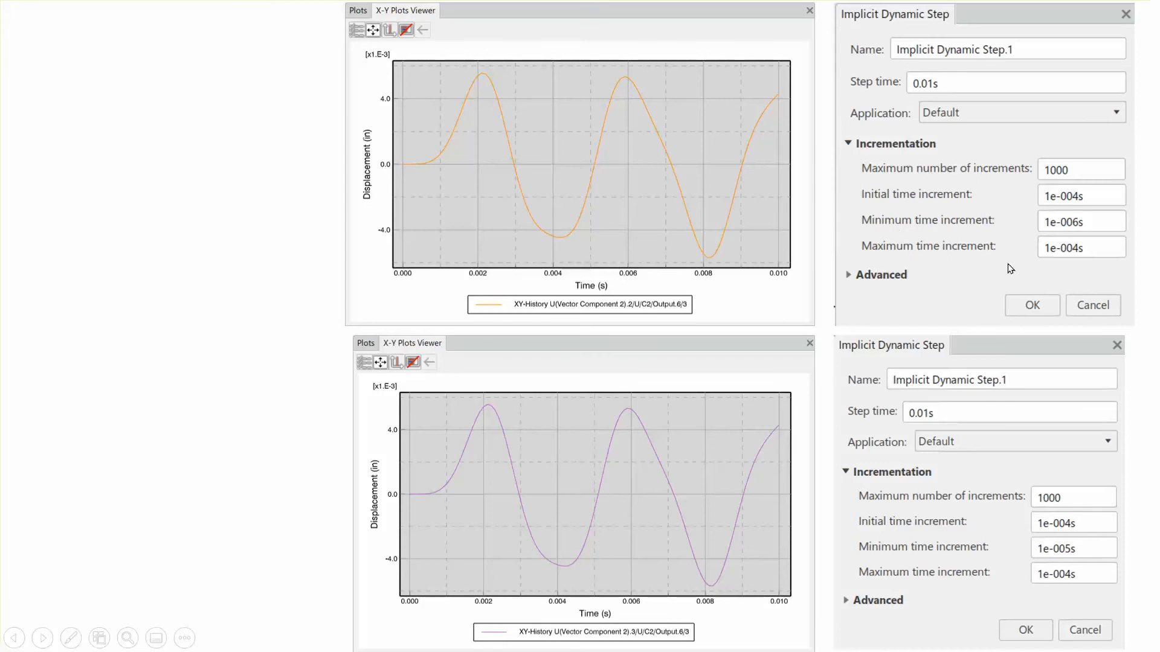
pyautogui.click(231, 344)
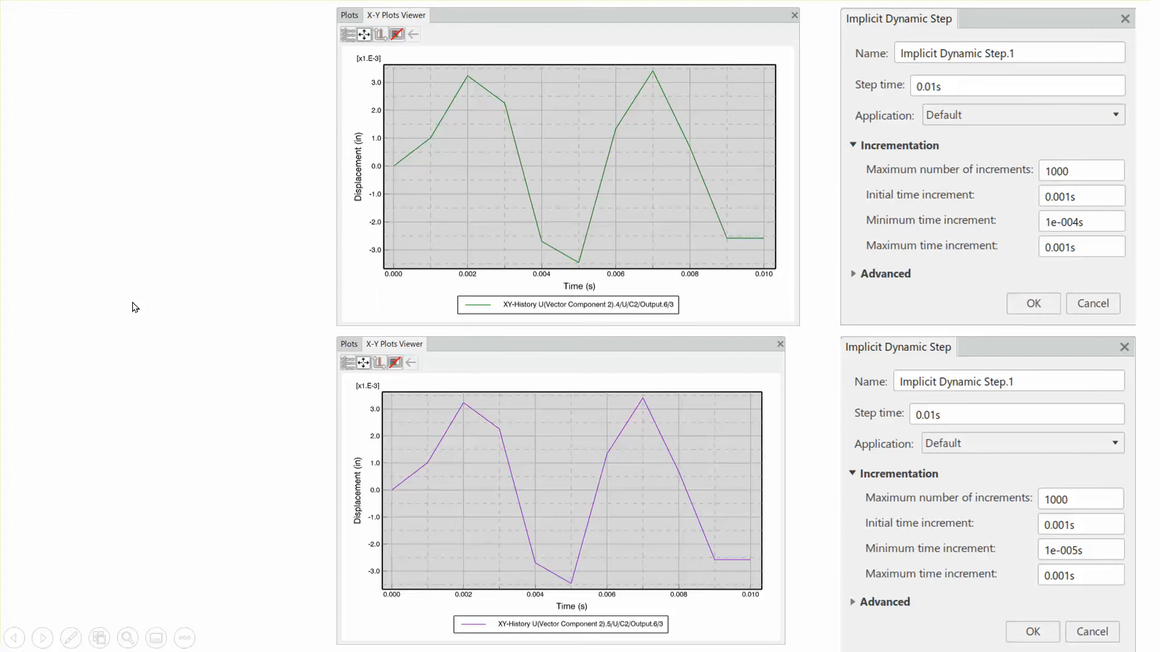
pyautogui.press('Right')
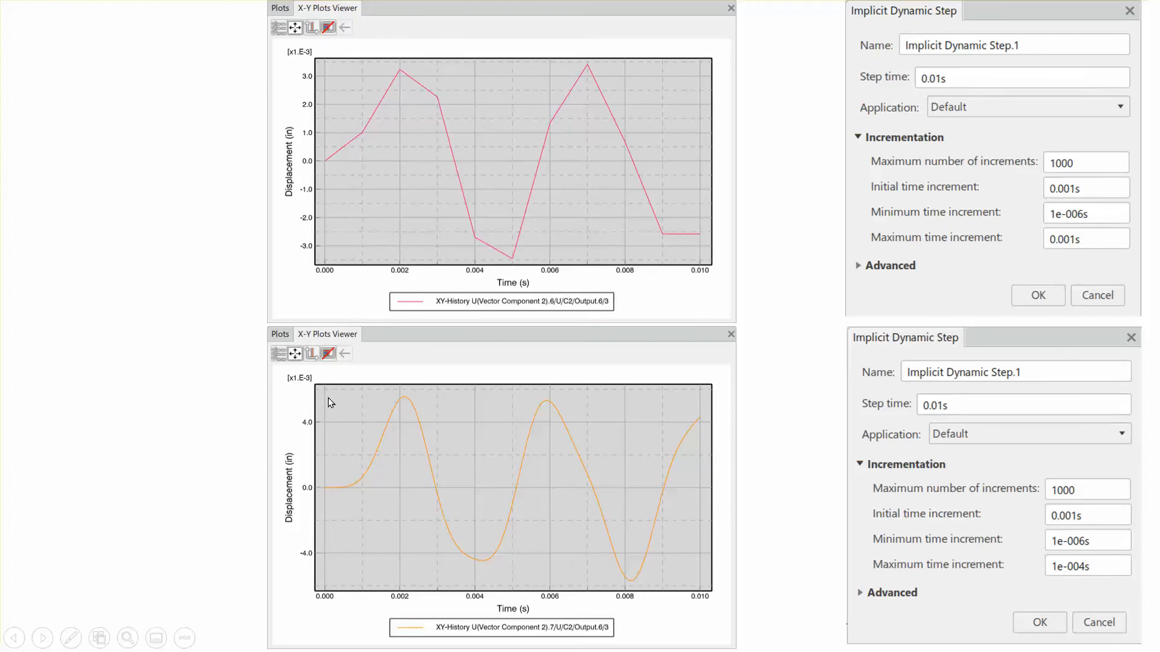
pyautogui.click(100, 333)
pyautogui.click(96, 332)
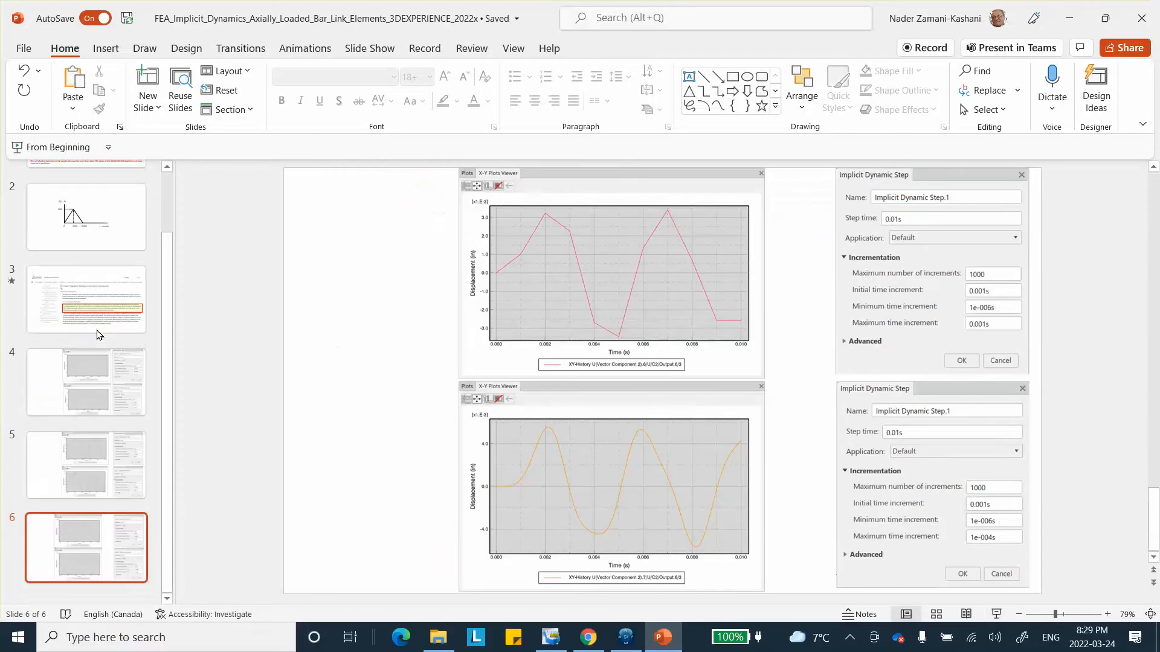
# Step: Switch to 3DEXPERIENCE and create a coordinate point at the origin with X, Y and Z at 0 in
pyautogui.click(627, 634)
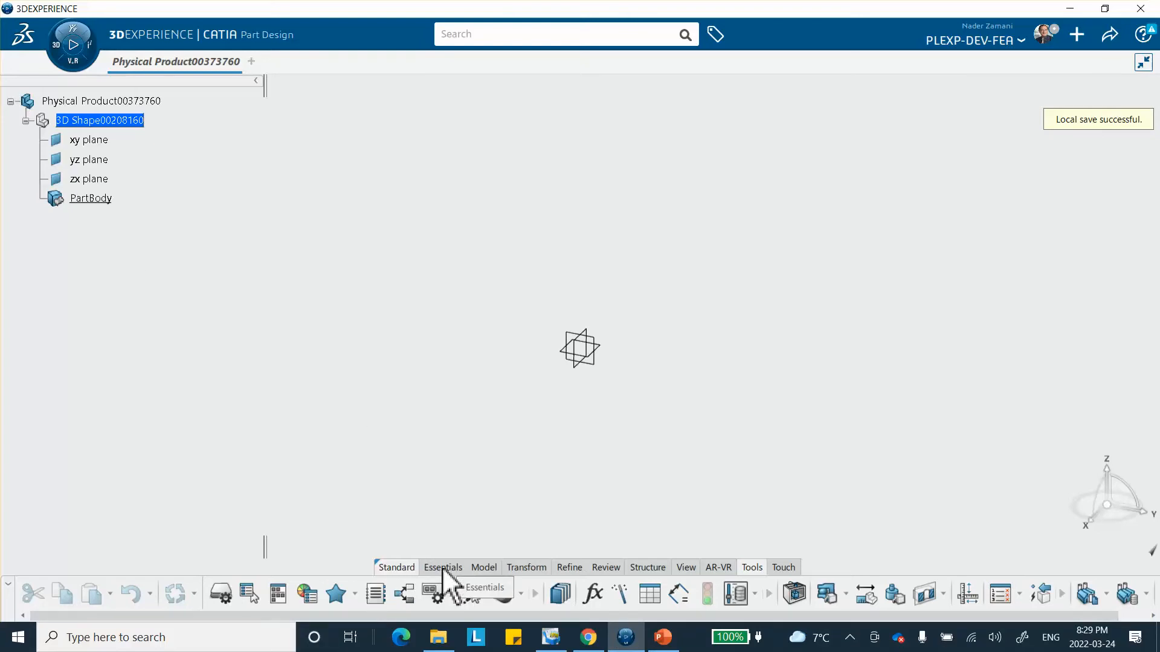
pyautogui.click(442, 567)
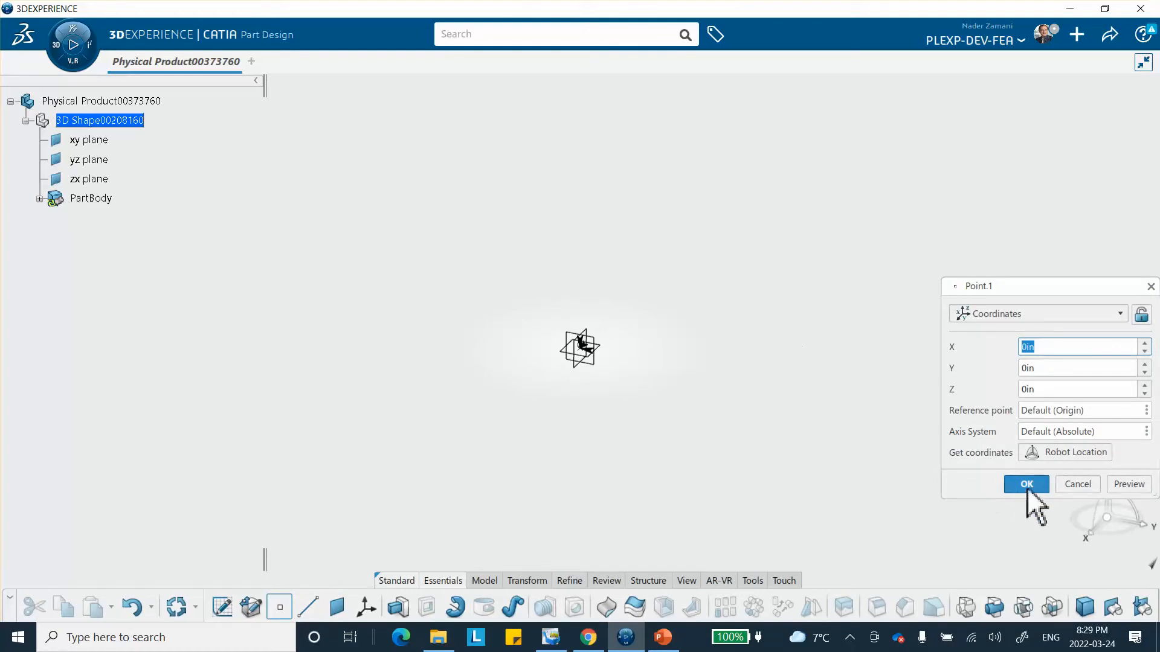
pyautogui.click(1025, 483)
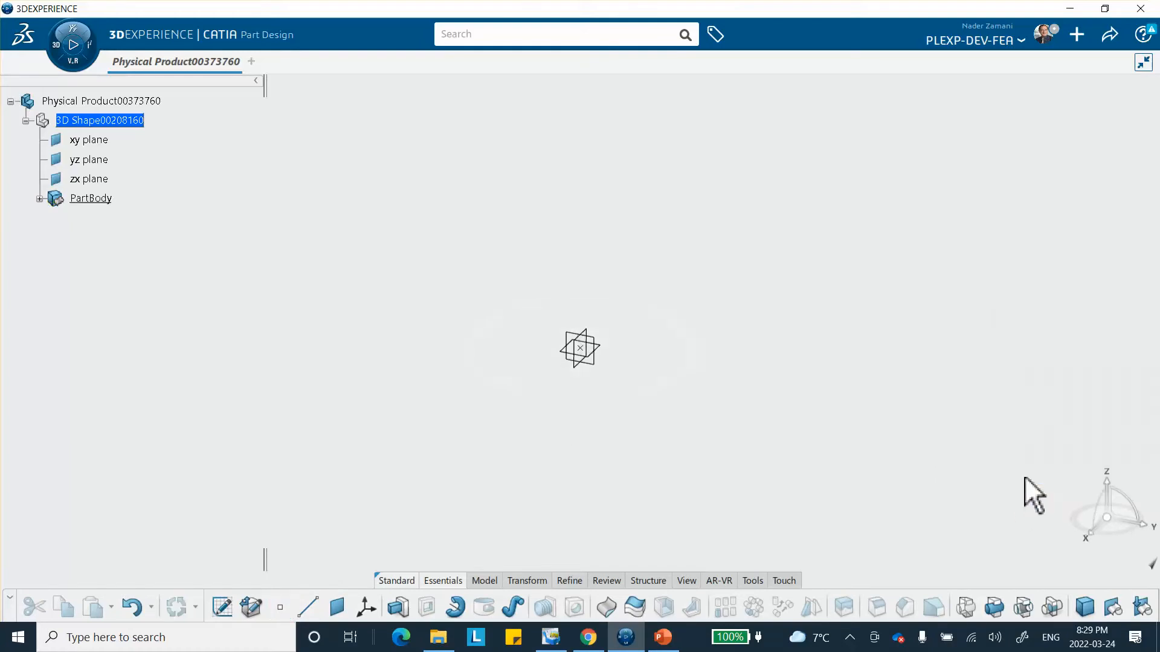
# Step: Create a second coordinate point at X 0 in, Y 200 in and Z 0 in
pyautogui.click(278, 607)
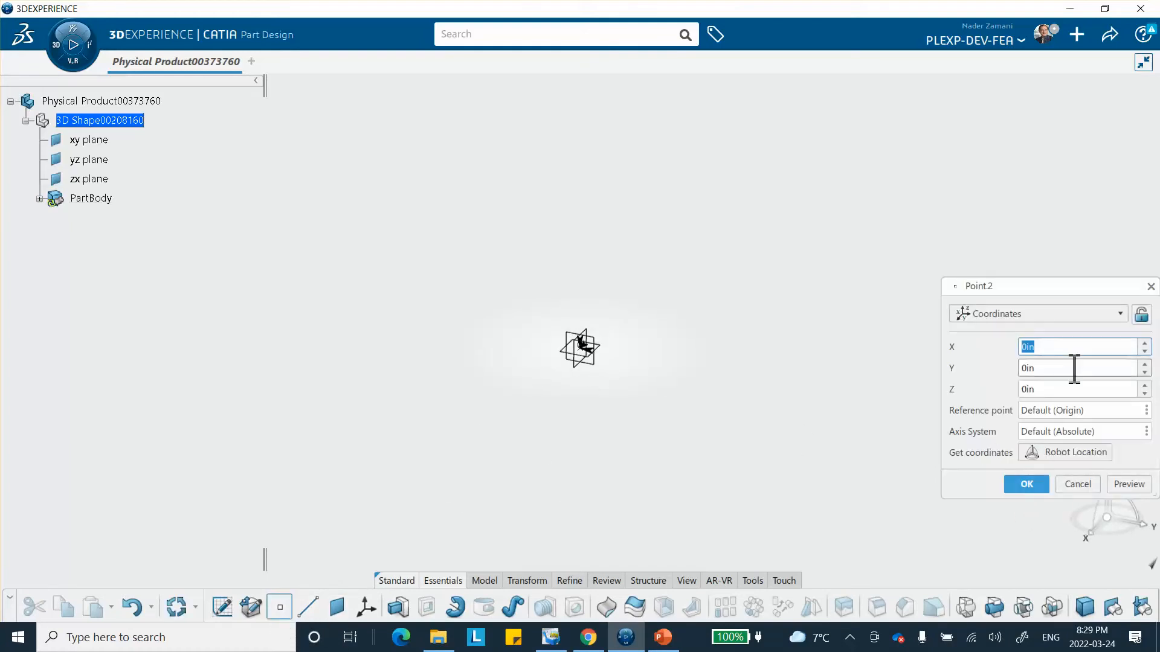
pyautogui.press('Tab')
pyautogui.write('2')
pyautogui.write('08160')
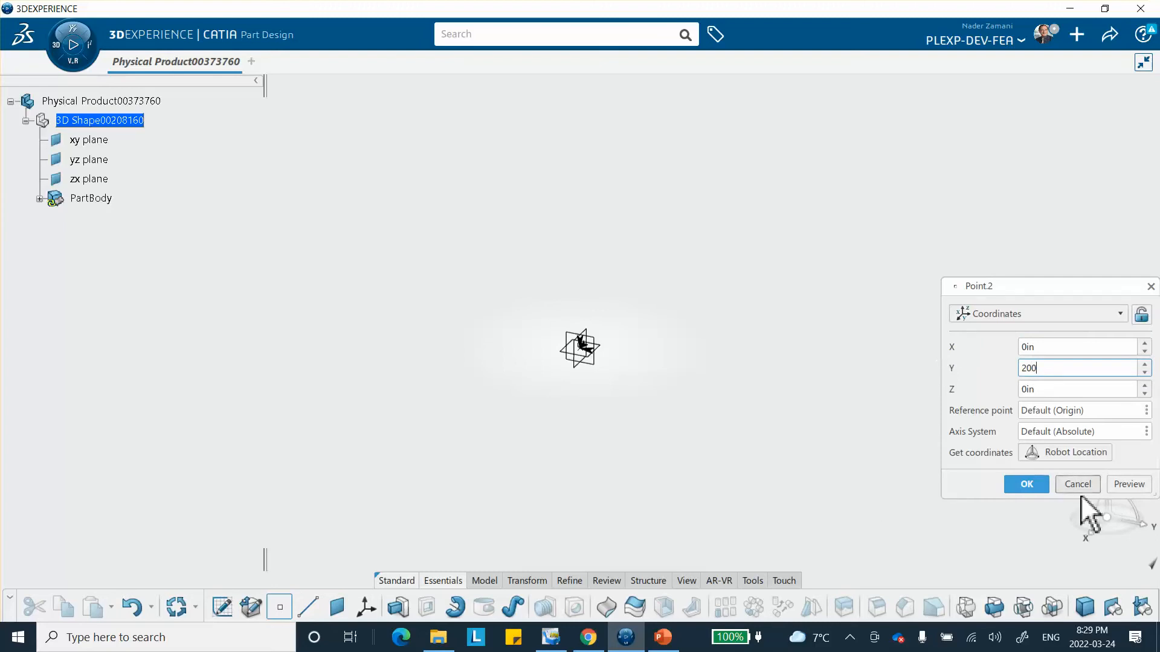
pyautogui.click(1023, 486)
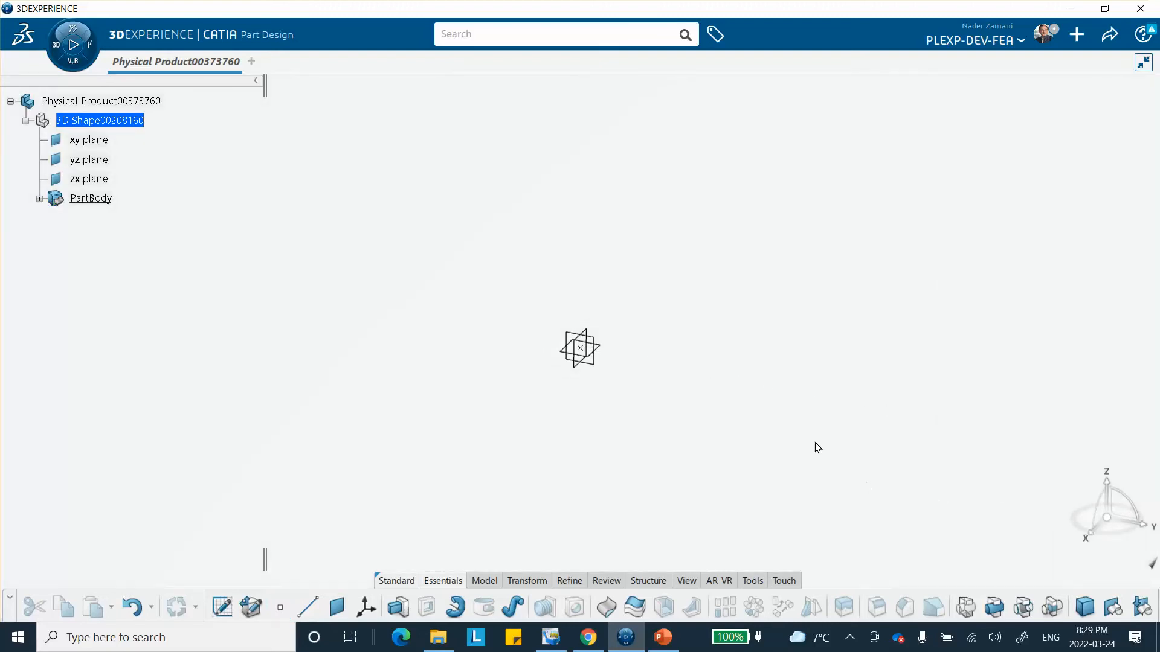
# Step: Create a point-to-point line from Point.1 to Point.2 with zero offsets, and fit the whole line in view
pyautogui.click(39, 199)
pyautogui.click(307, 607)
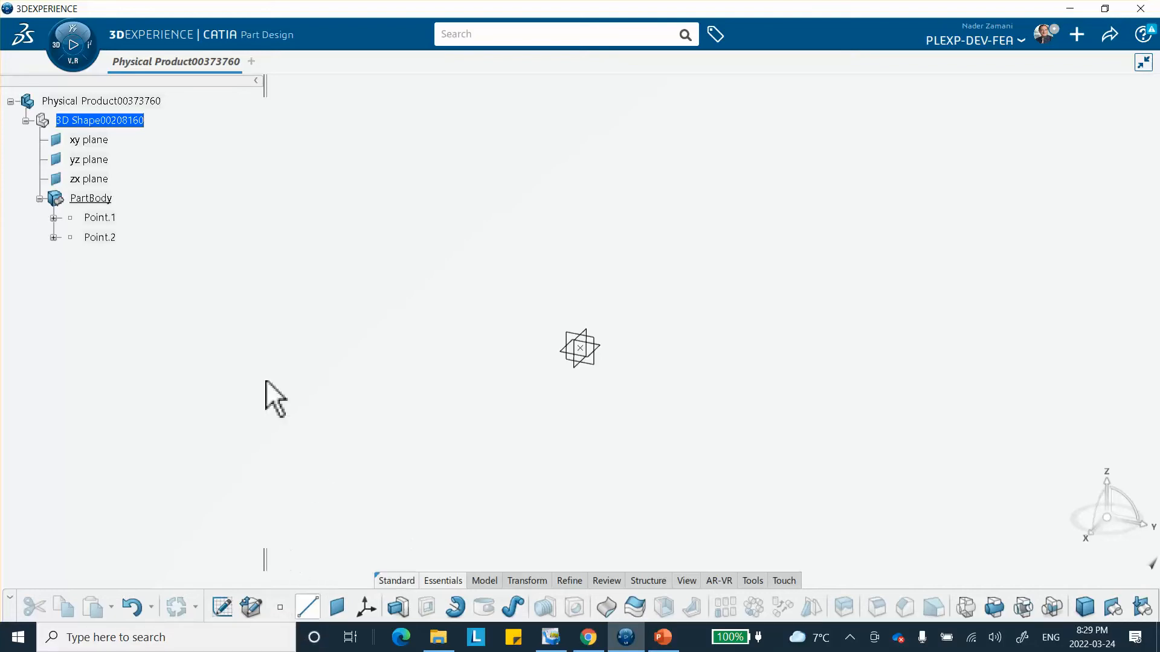
pyautogui.click(101, 218)
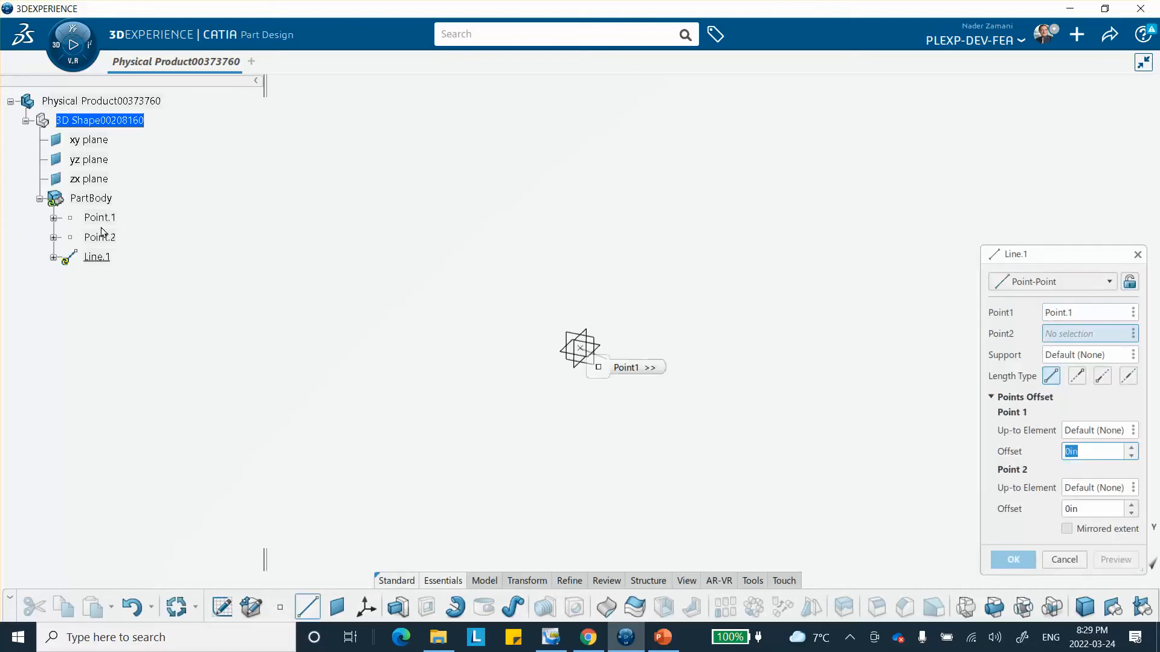
pyautogui.click(104, 238)
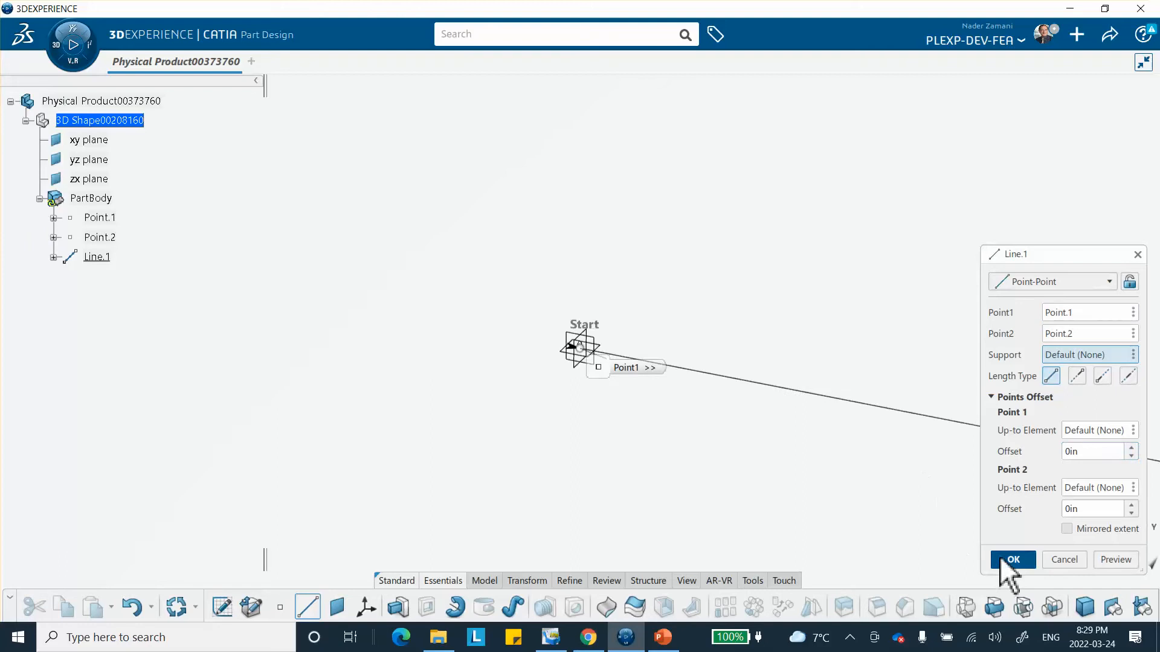
pyautogui.click(1009, 561)
pyautogui.click(687, 580)
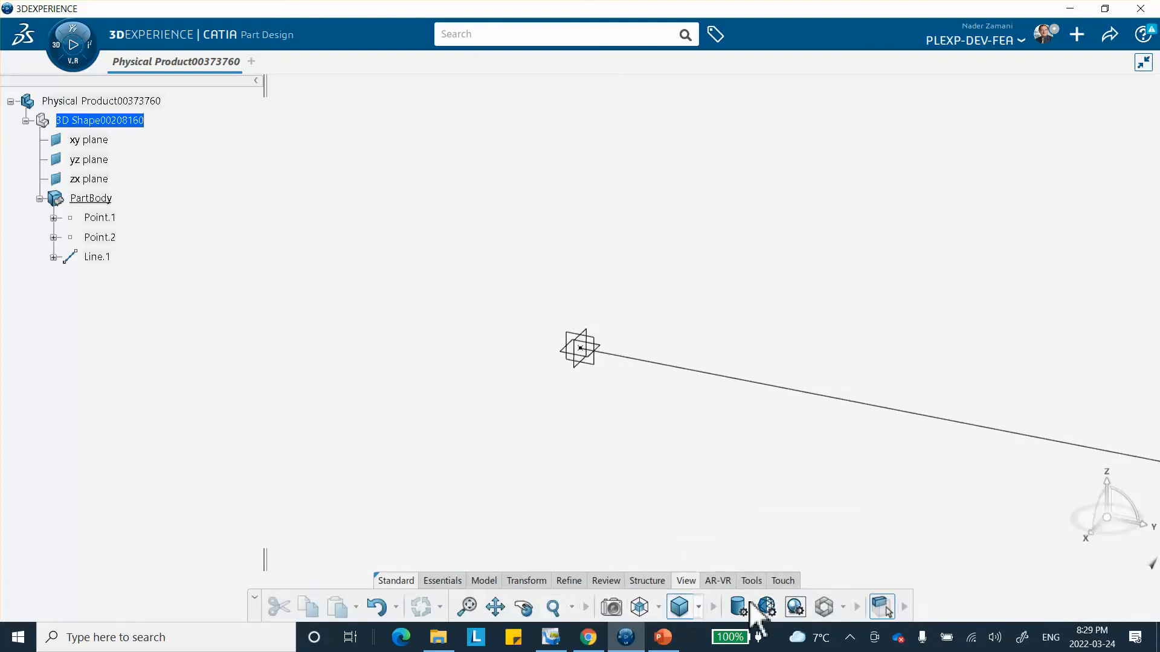
pyautogui.click(468, 602)
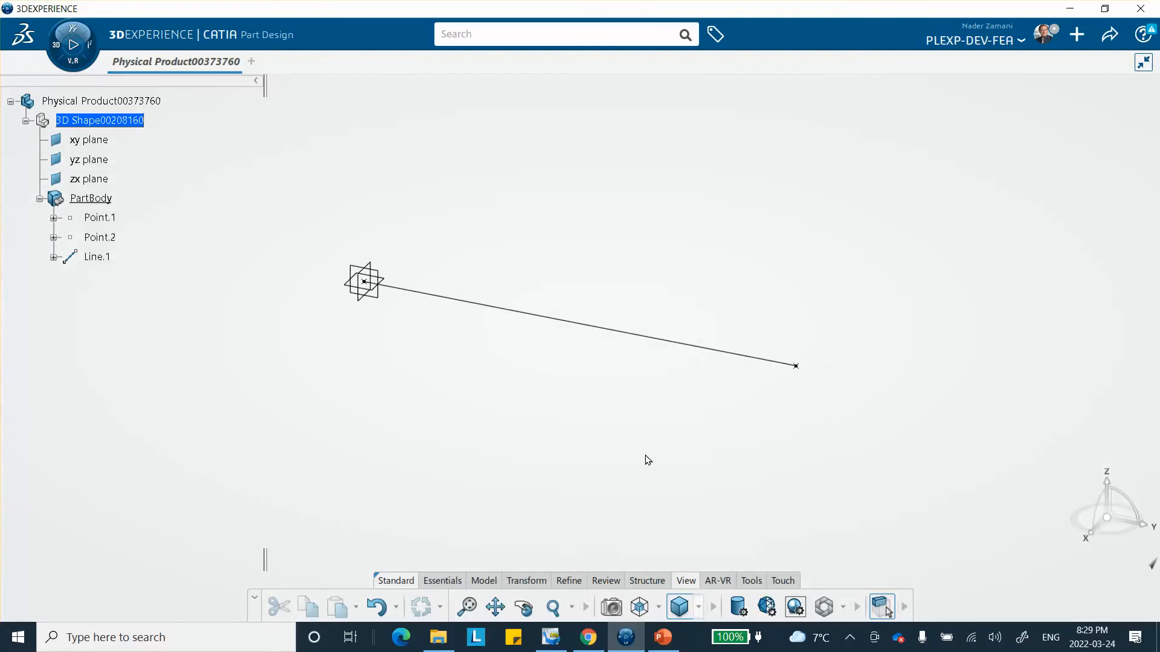
# Step: Hide Point.1 and Point.2 so only the line of the PartBody is displayed
pyautogui.rightClick(100, 217)
pyautogui.click(151, 261)
pyautogui.rightClick(97, 237)
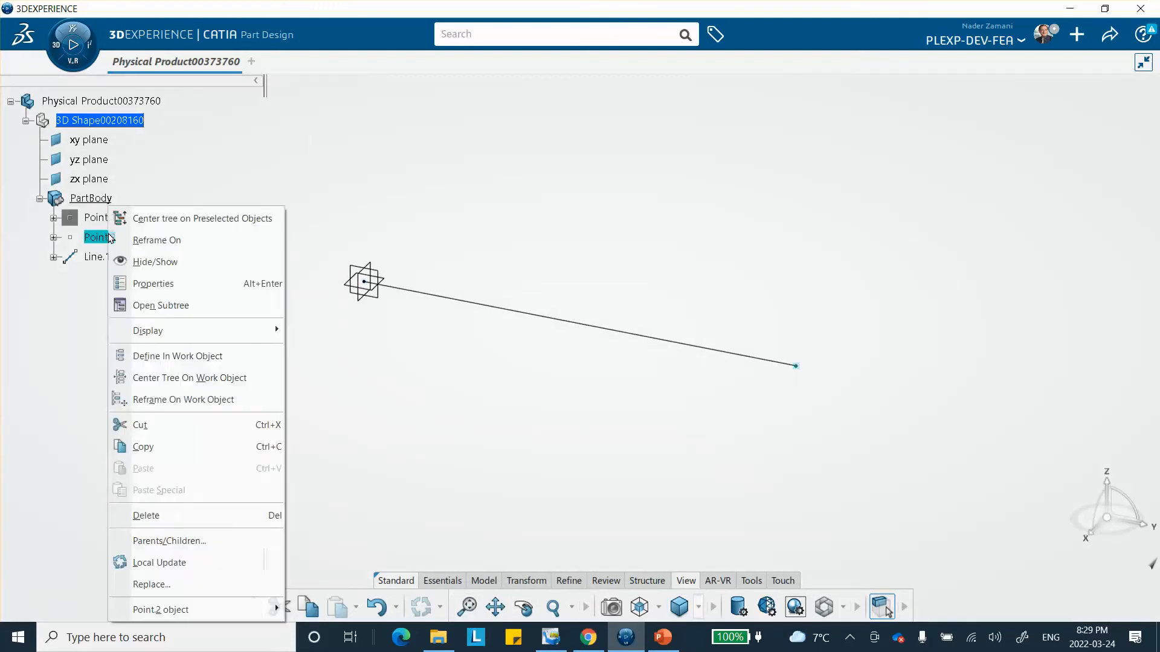
pyautogui.click(152, 283)
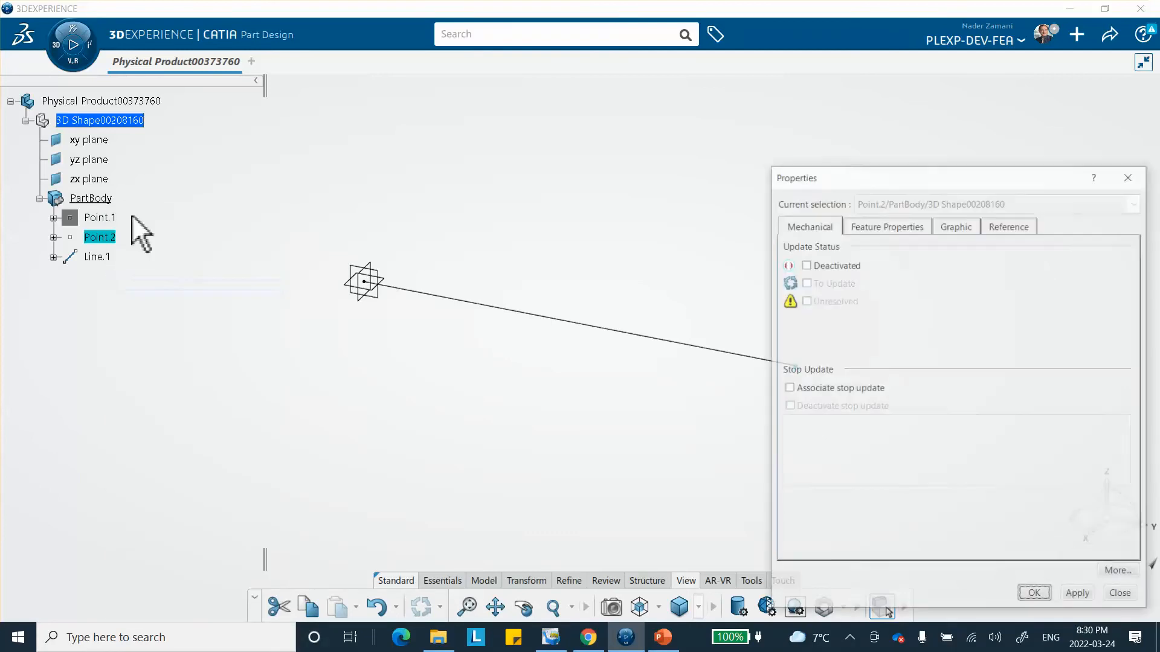
pyautogui.click(1122, 596)
pyautogui.rightClick(100, 237)
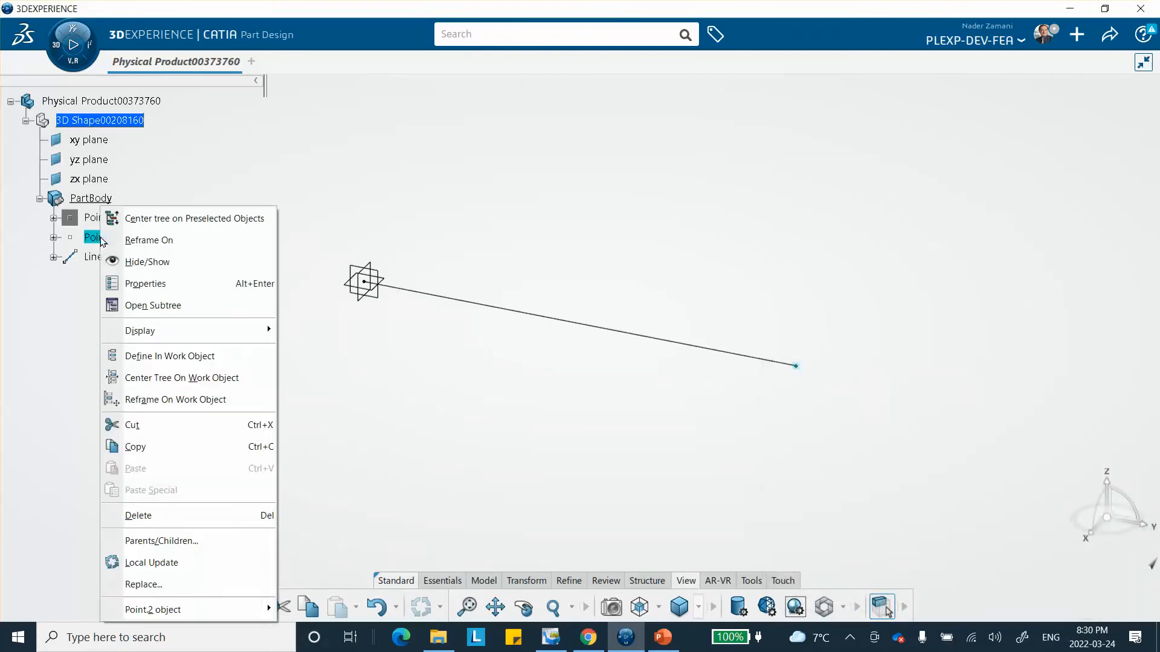
pyautogui.click(124, 262)
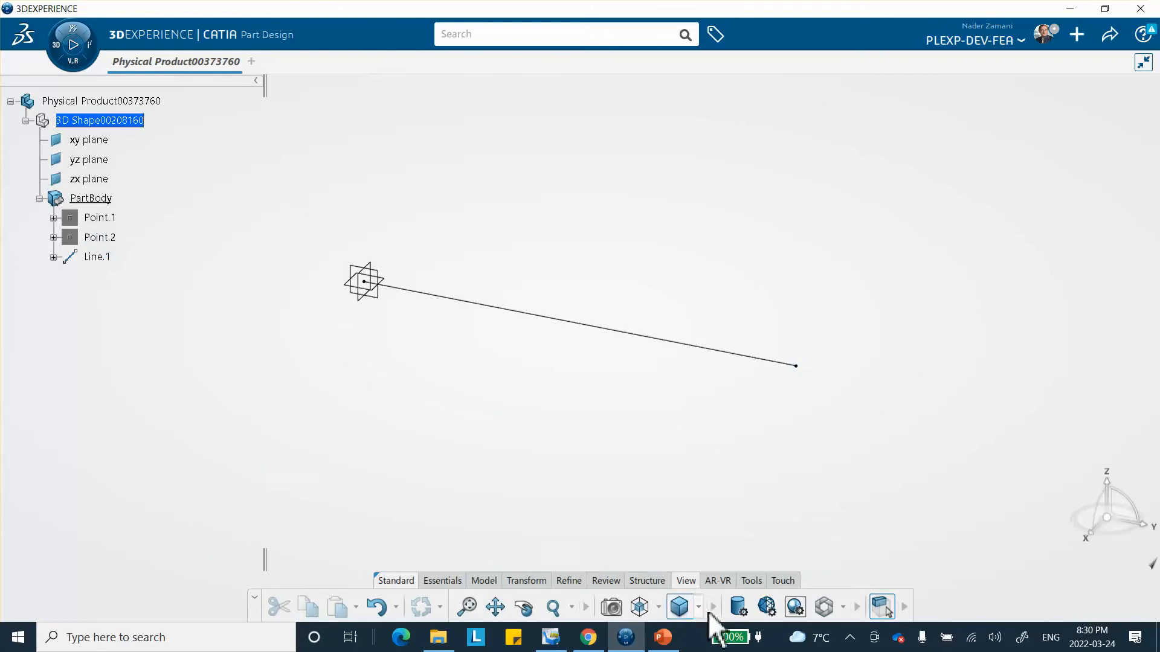
# Step: Create one new core material titled Implicit_Dynamics_Video
pyautogui.click(751, 581)
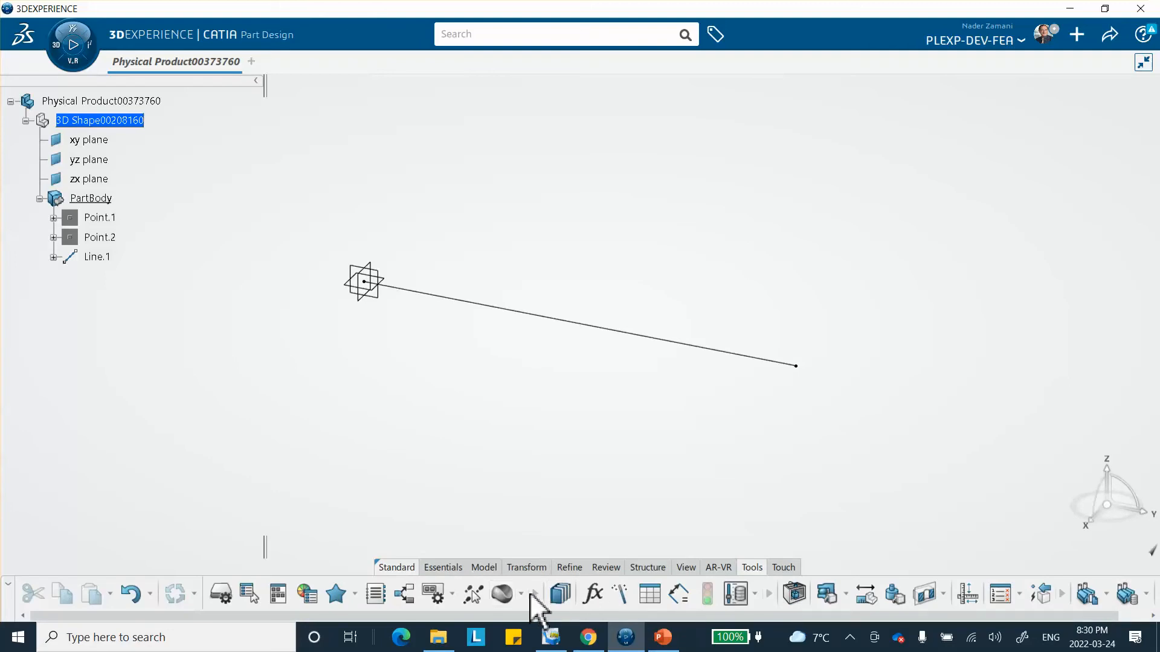
pyautogui.click(520, 595)
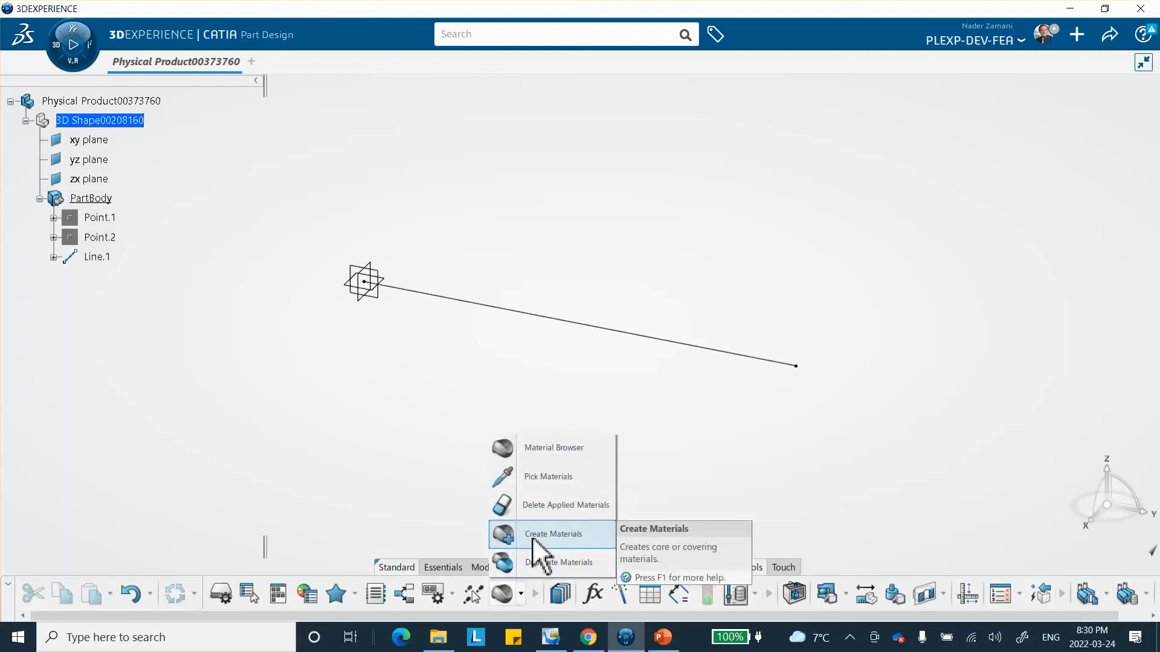
pyautogui.click(553, 534)
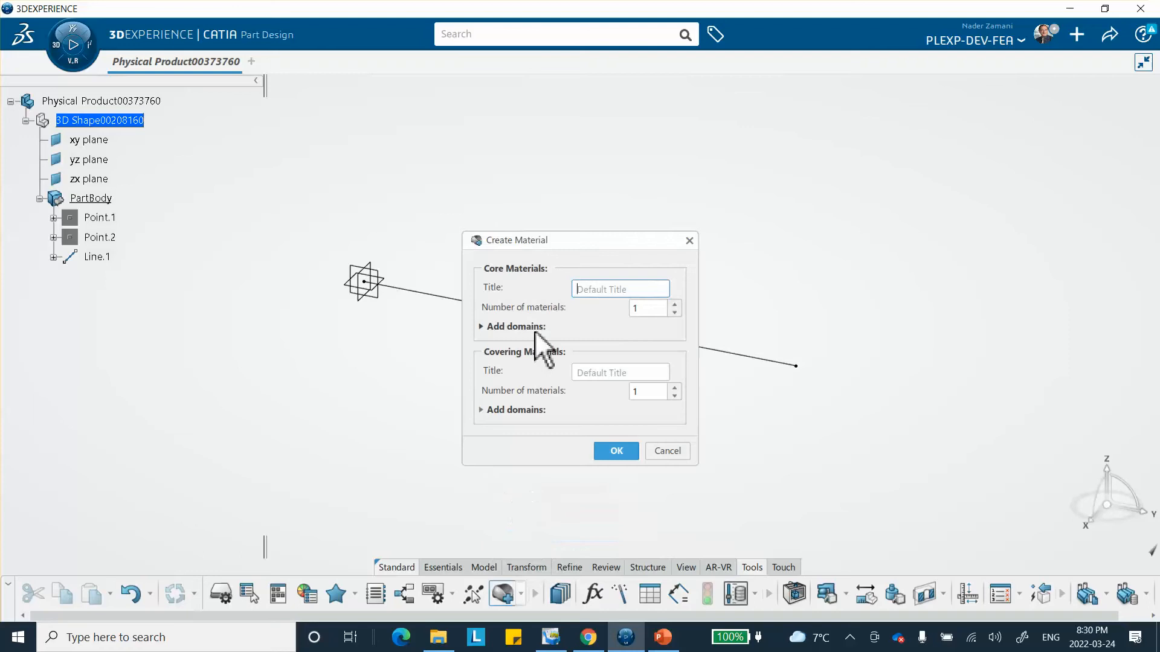
pyautogui.click(580, 290)
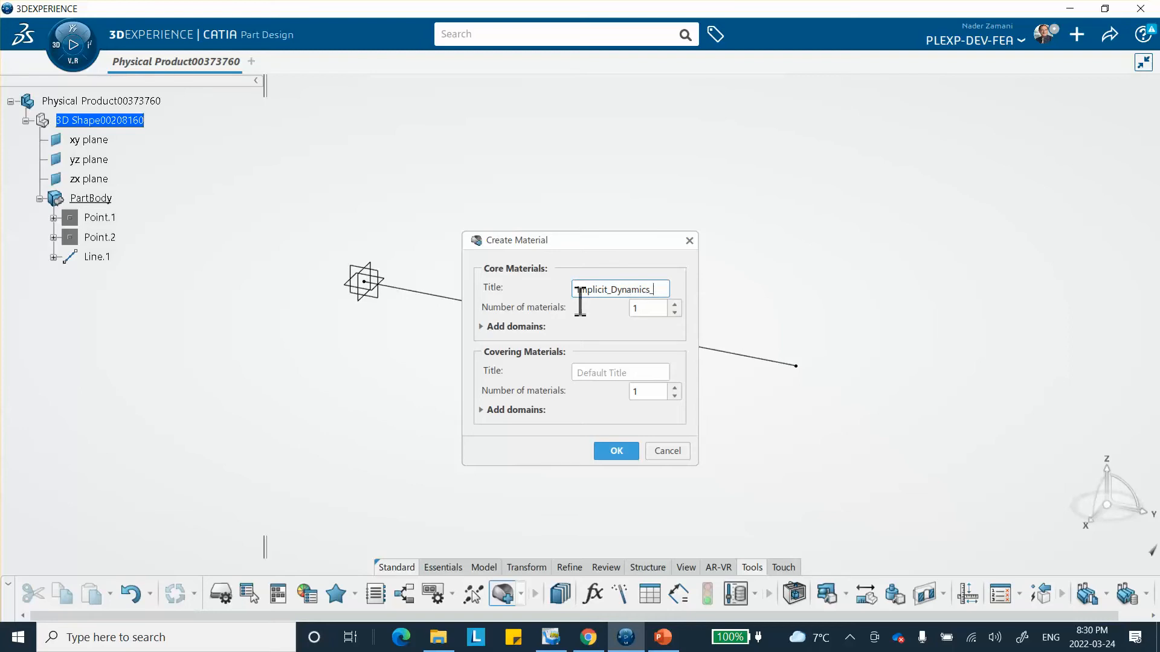
pyautogui.write('eo')
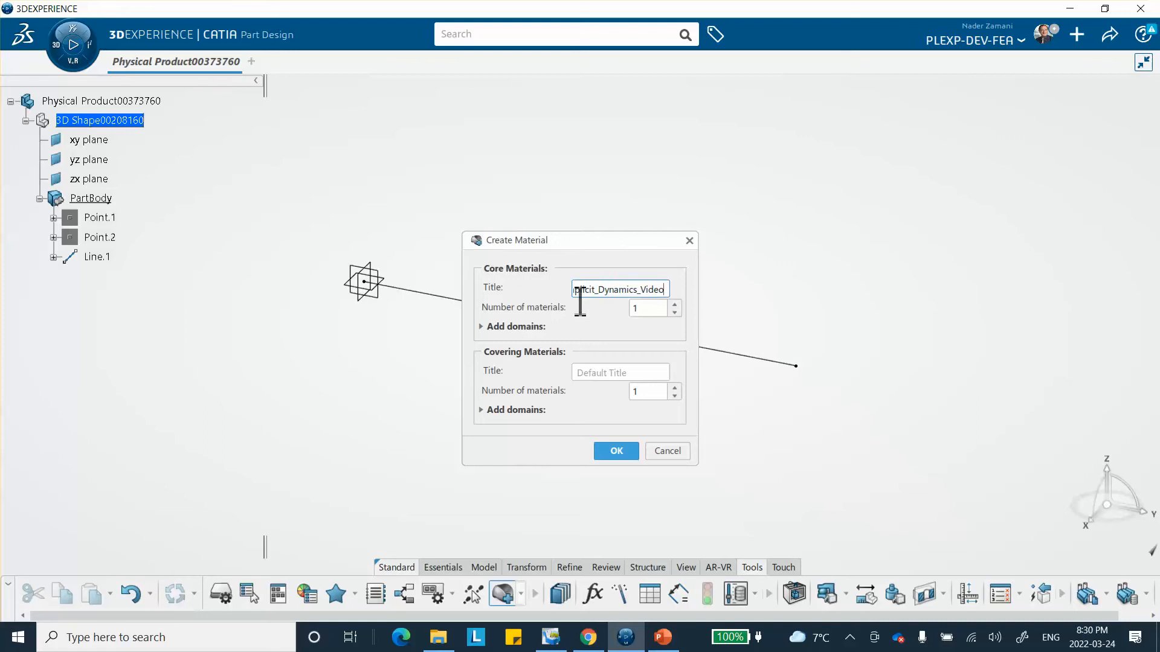
pyautogui.click(612, 448)
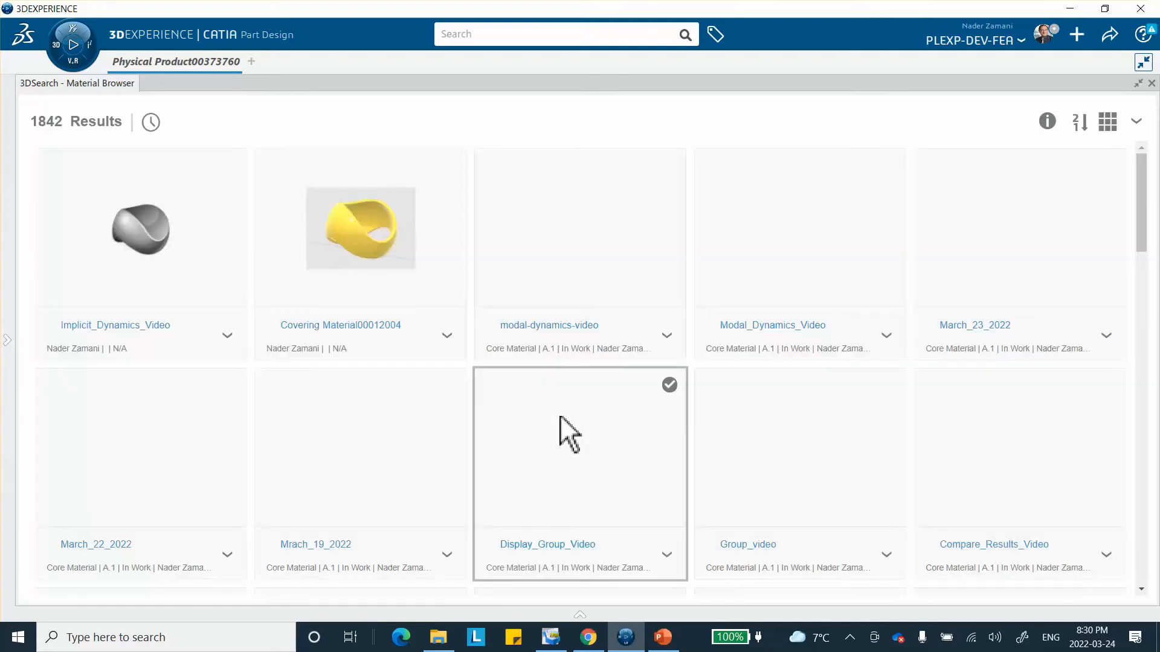
# Step: Apply the Implicit_Dynamics_Video core material to the root physical product
pyautogui.rightClick(145, 240)
pyautogui.click(181, 267)
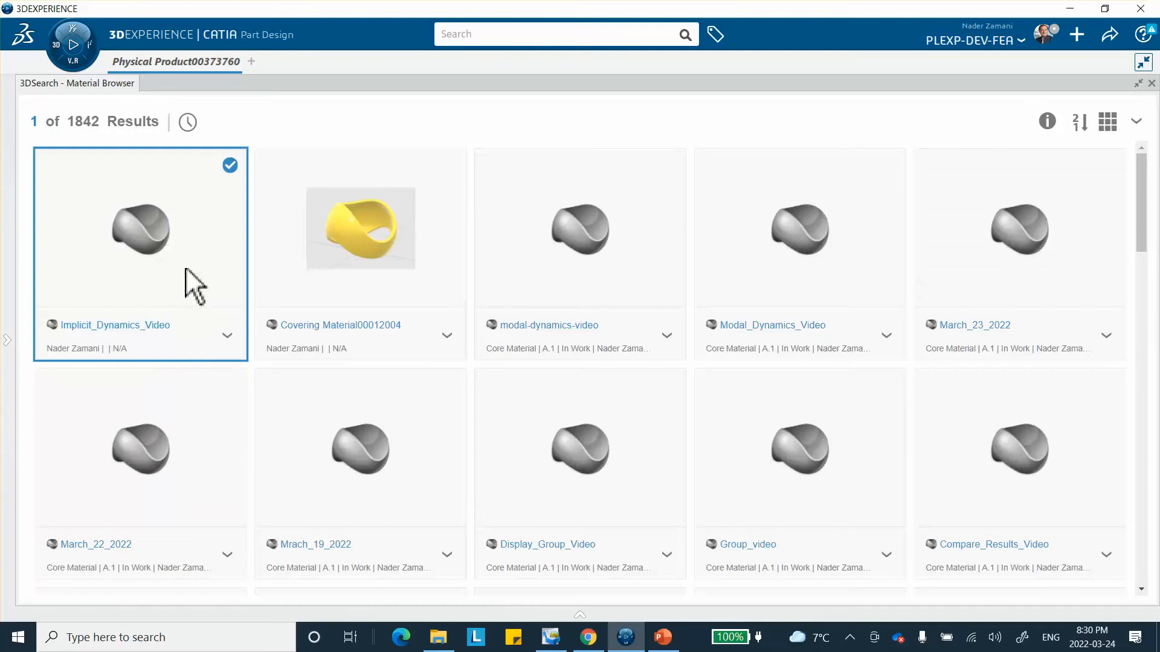
pyautogui.click(1151, 83)
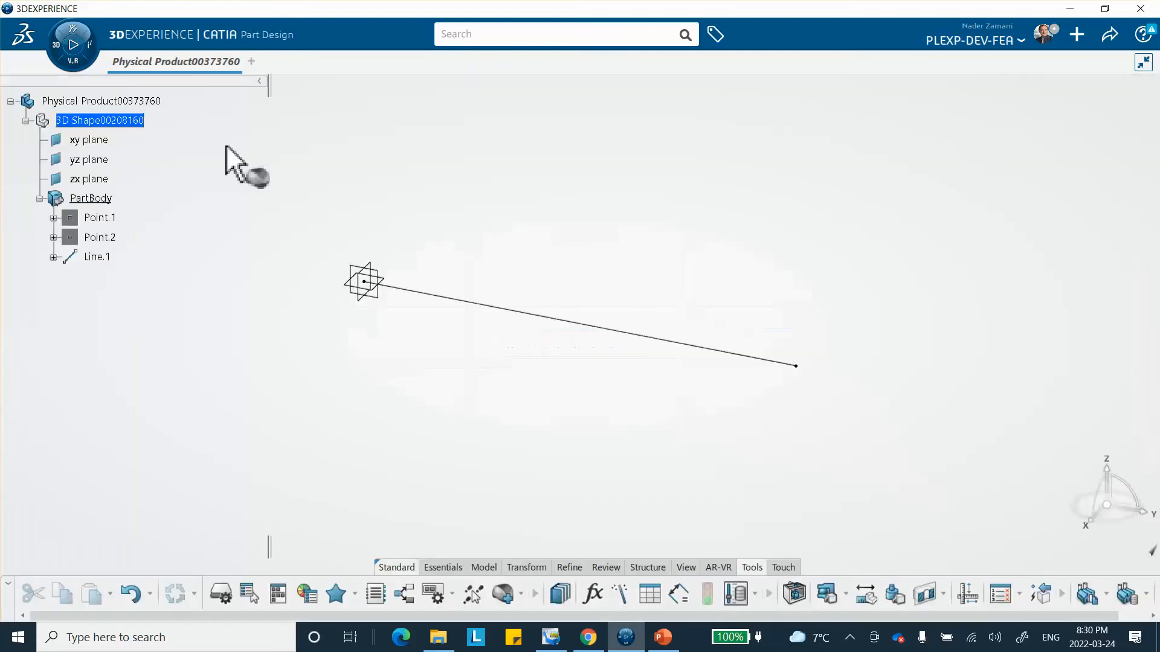
pyautogui.click(127, 100)
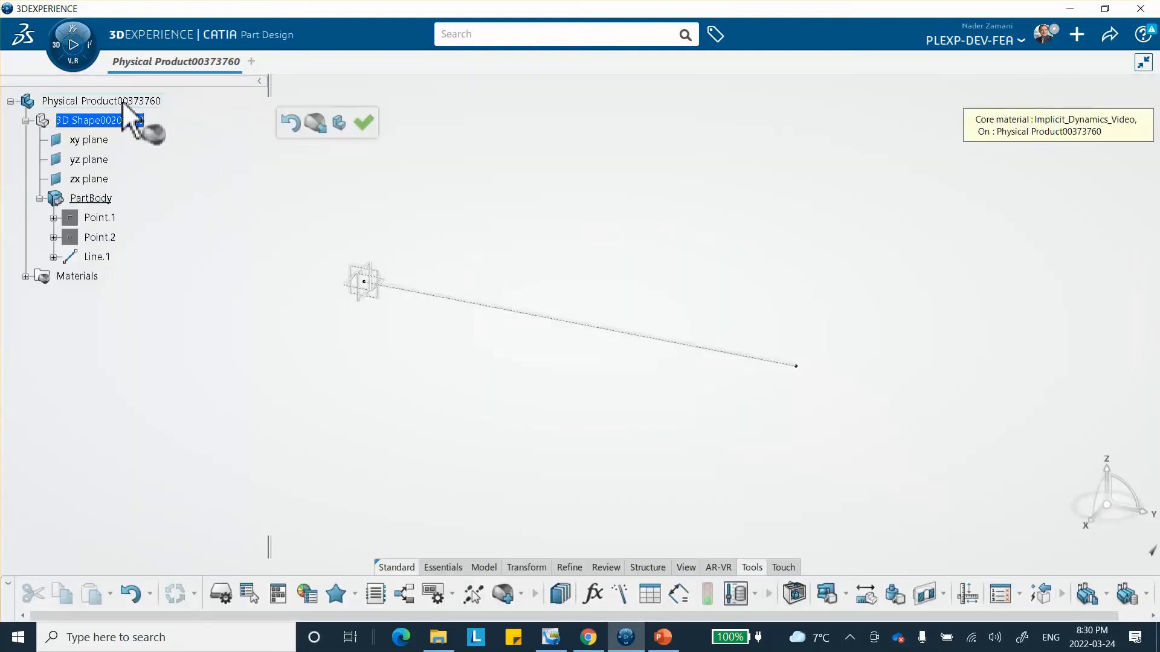
pyautogui.click(364, 124)
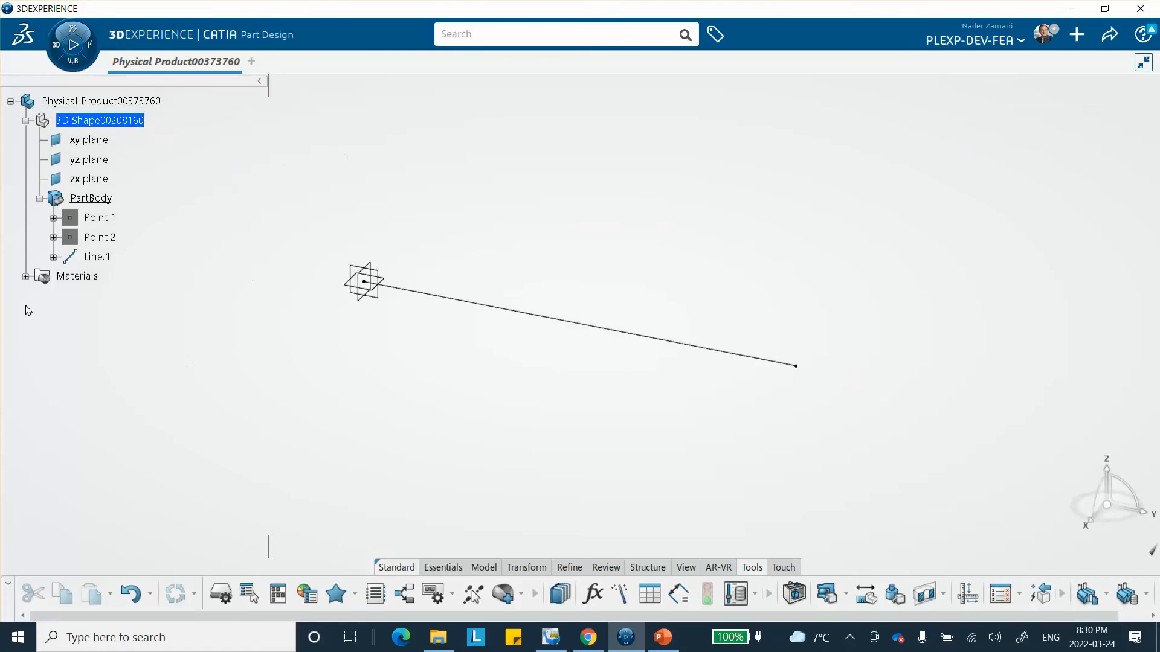
# Step: Open the simulation domain of the Implicit_Dynamics_Video material and define its structural density as 0.00073 slinch_in3
pyautogui.click(26, 277)
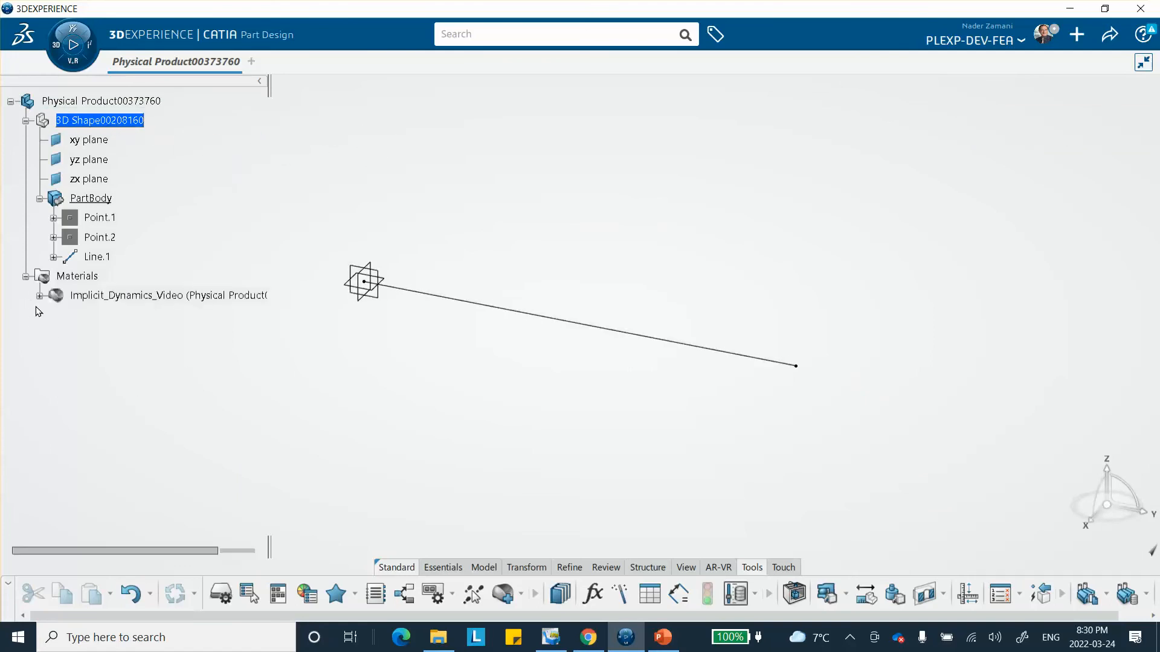
pyautogui.click(39, 296)
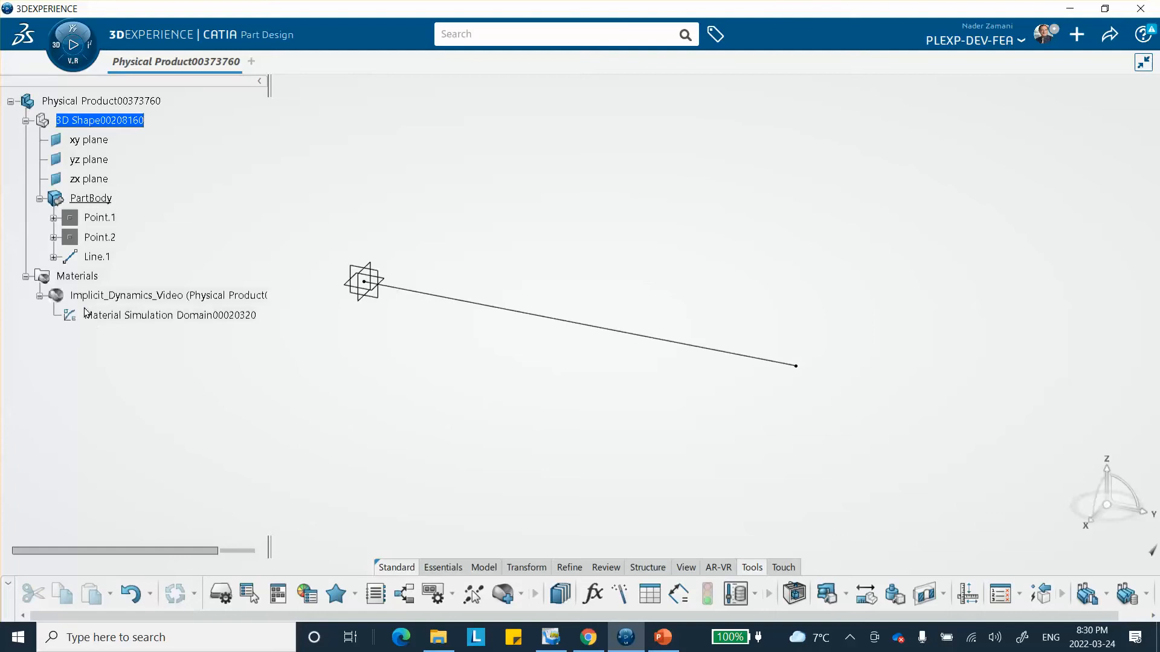
pyautogui.click(146, 316)
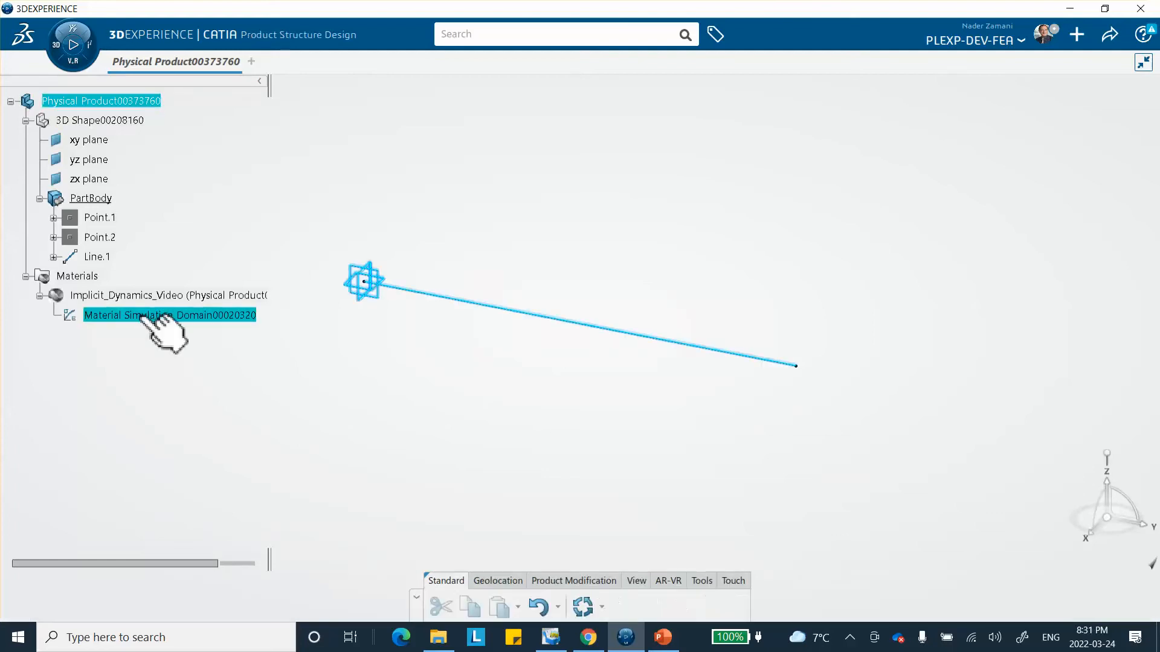
pyautogui.doubleClick(147, 315)
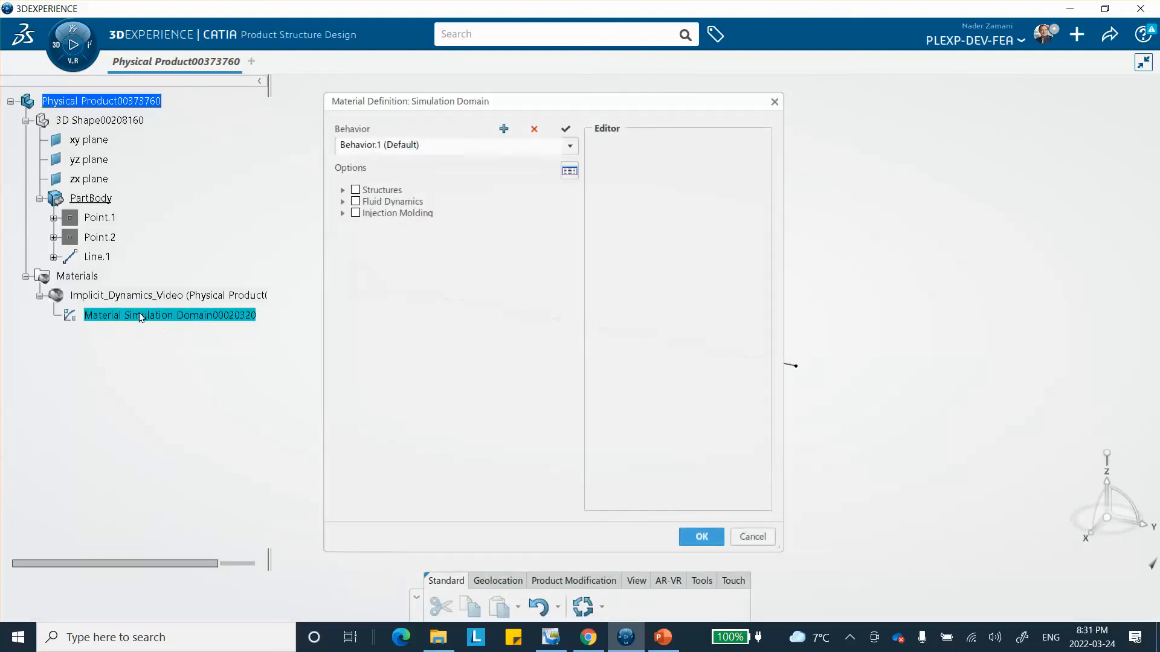
pyautogui.click(343, 190)
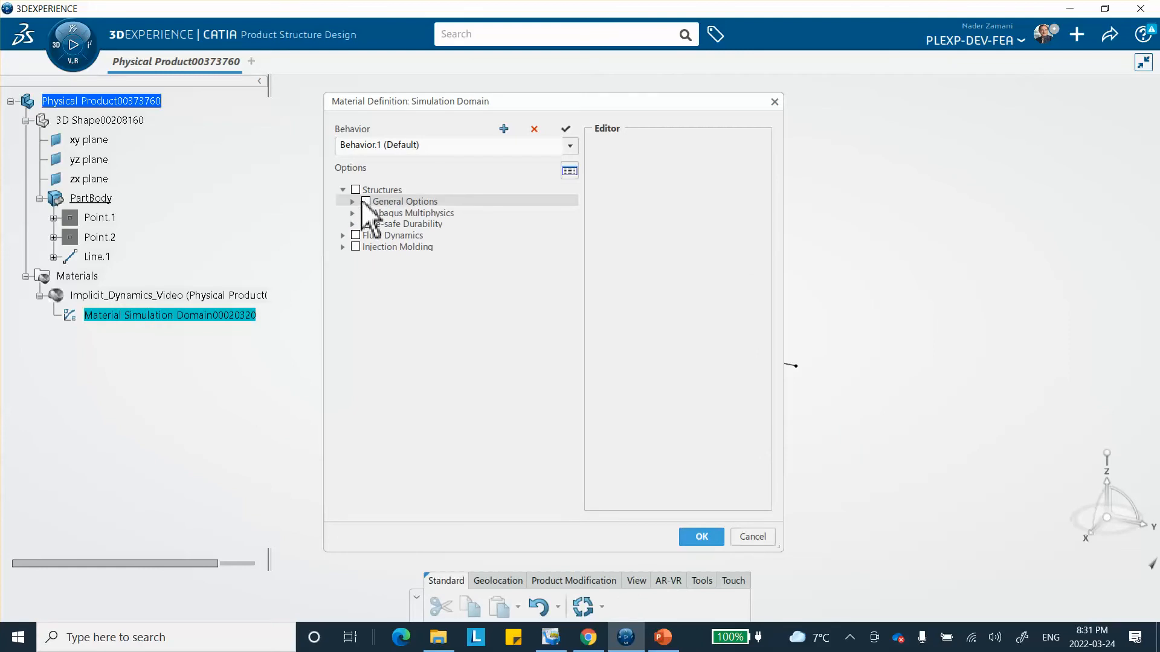
pyautogui.click(353, 201)
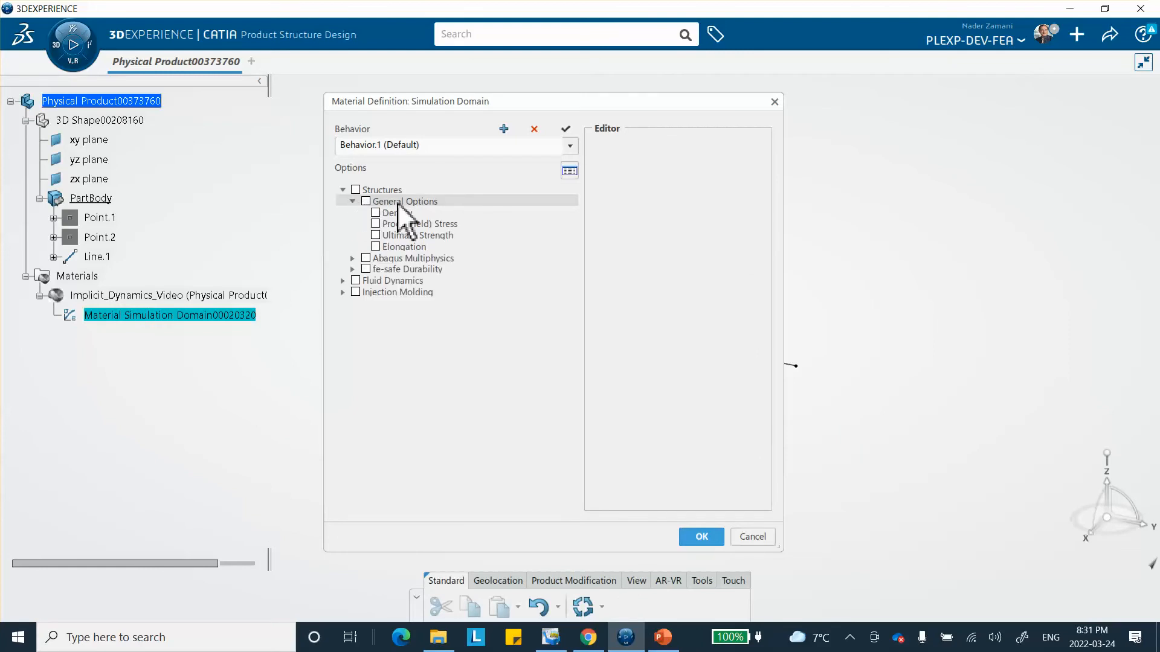
pyautogui.click(389, 214)
pyautogui.click(636, 202)
pyautogui.click(637, 197)
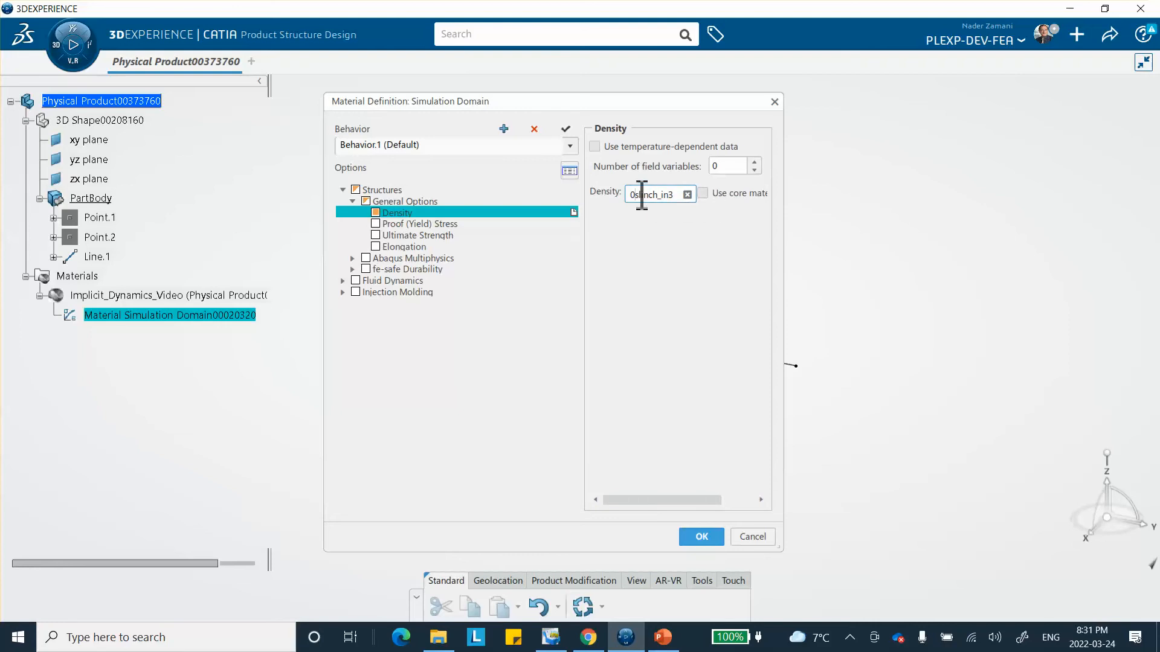
pyautogui.write('.000')
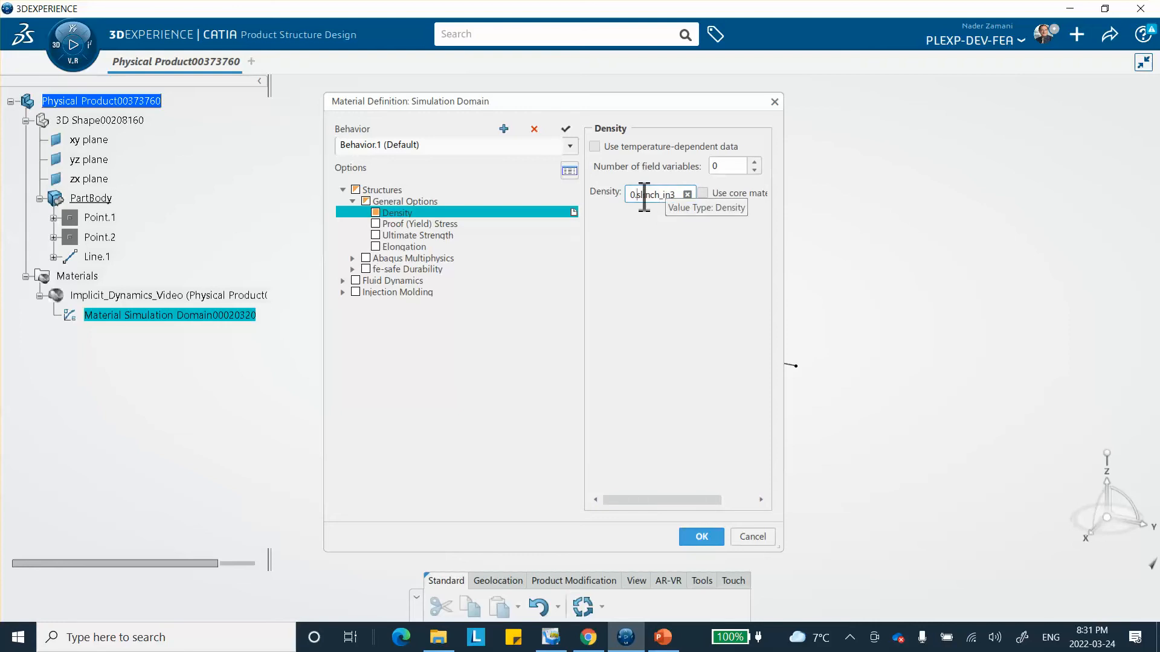
pyautogui.write('73')
pyautogui.click(686, 268)
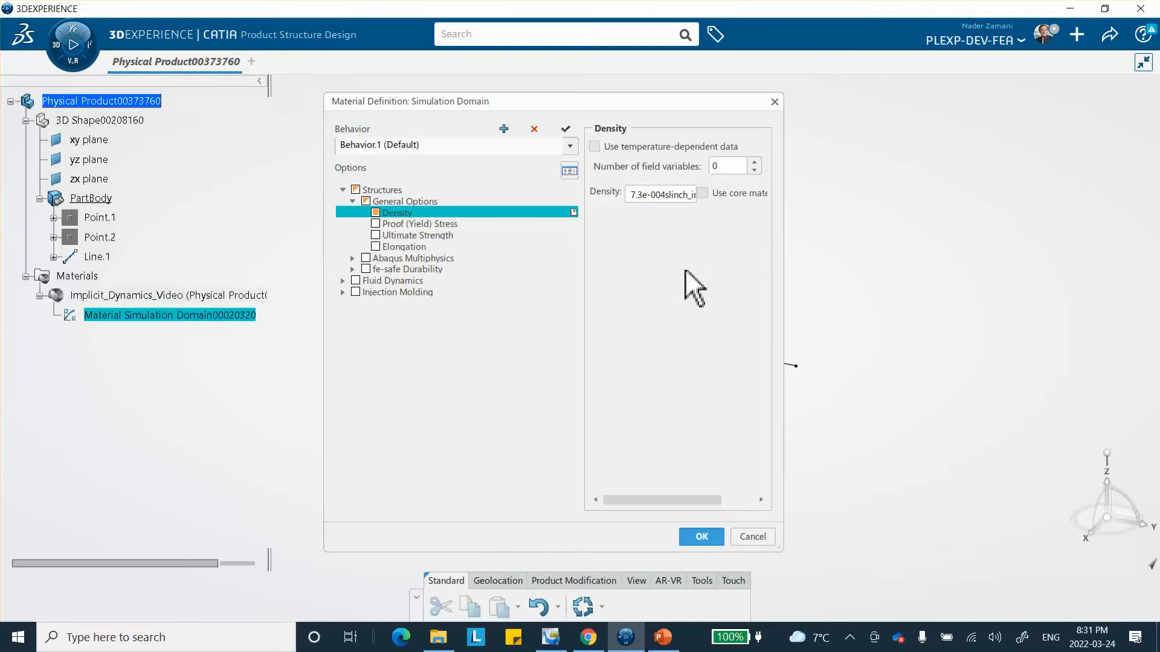
# Step: Add isotropic Elastic behavior under the Abaqus Multiphysics mechanical options, enter the Young's modulus in psi, and accept the material definition
pyautogui.click(353, 258)
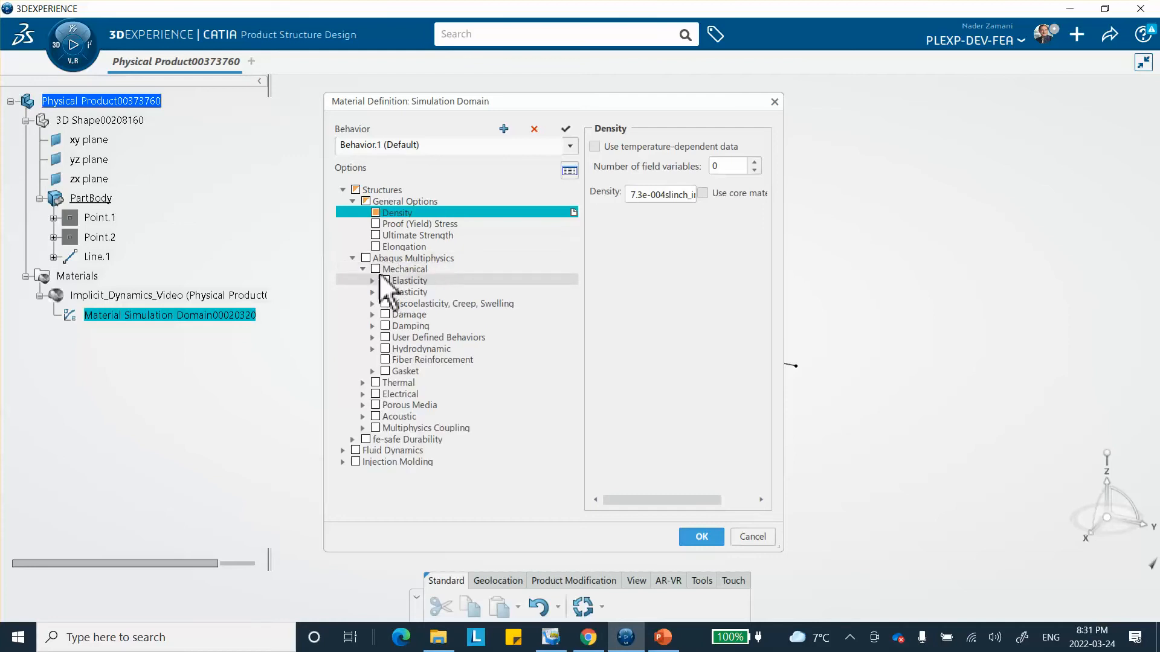
pyautogui.click(373, 281)
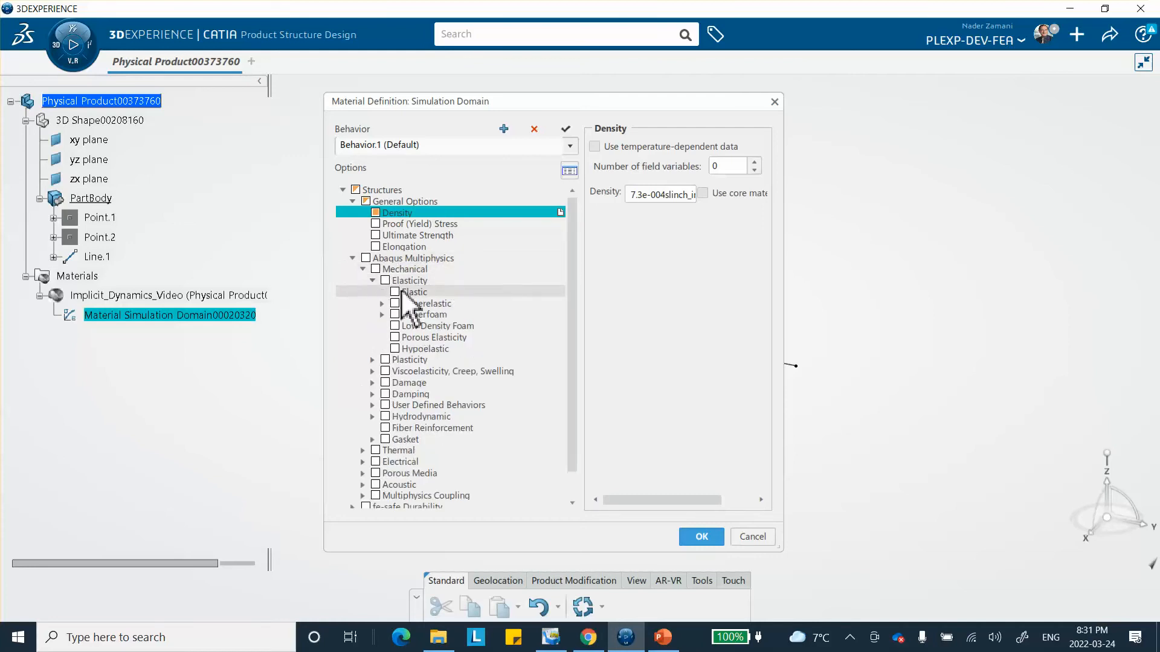
pyautogui.click(395, 291)
pyautogui.click(672, 220)
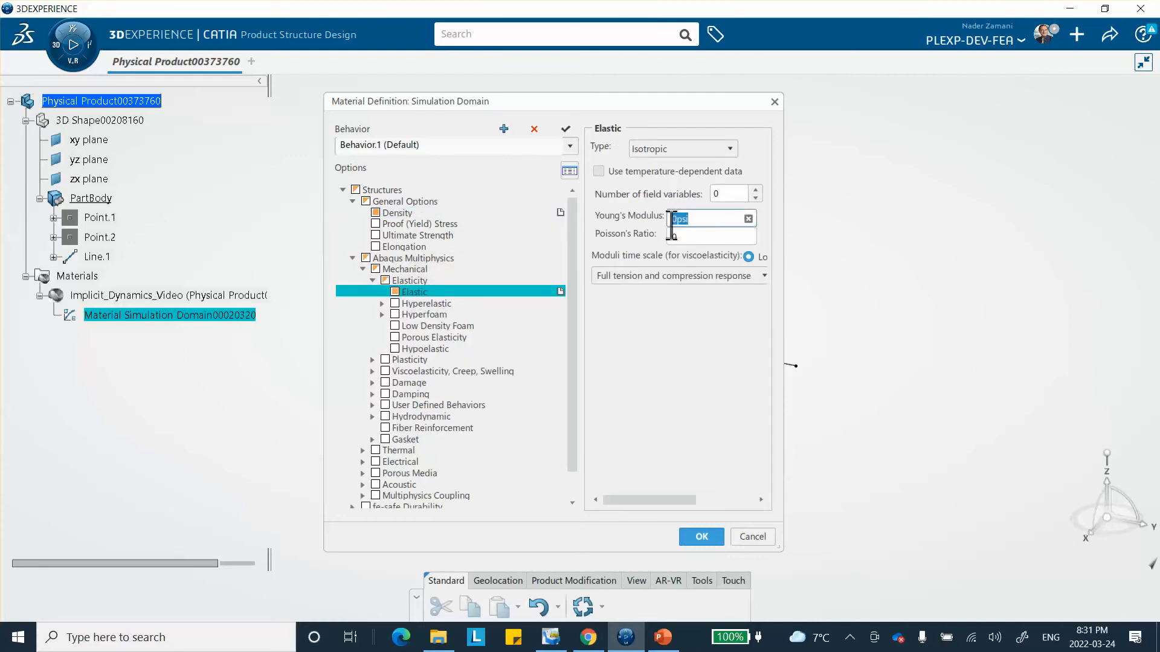
pyautogui.click(673, 219)
pyautogui.click(701, 536)
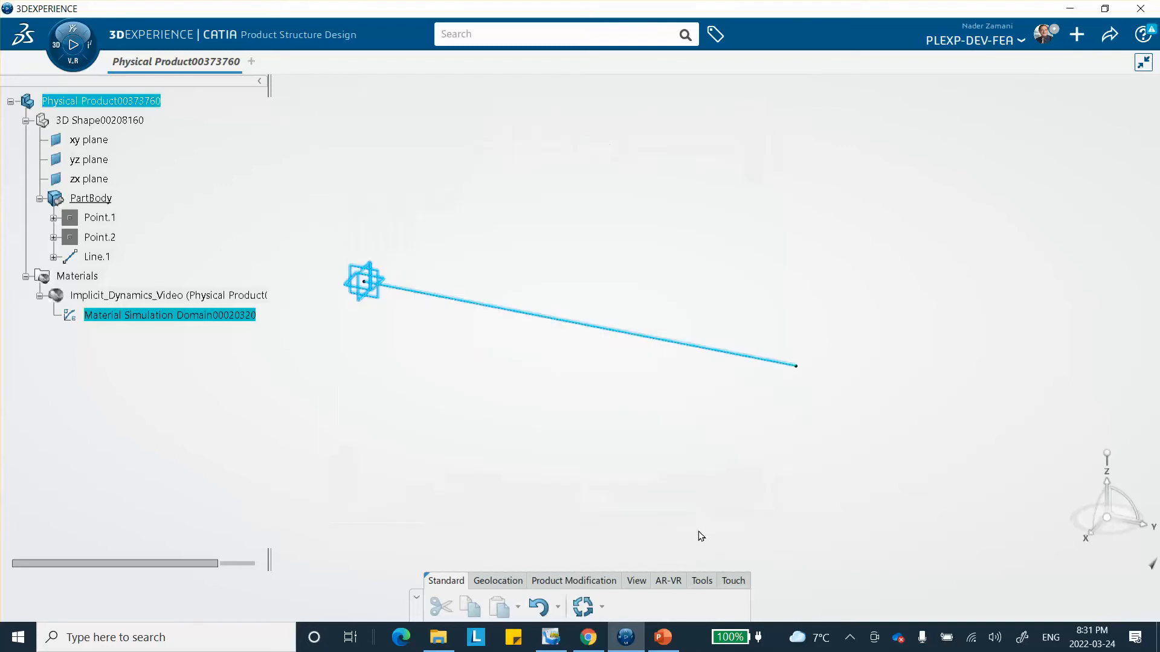
# Step: Save the physical product together with its material
pyautogui.click(870, 252)
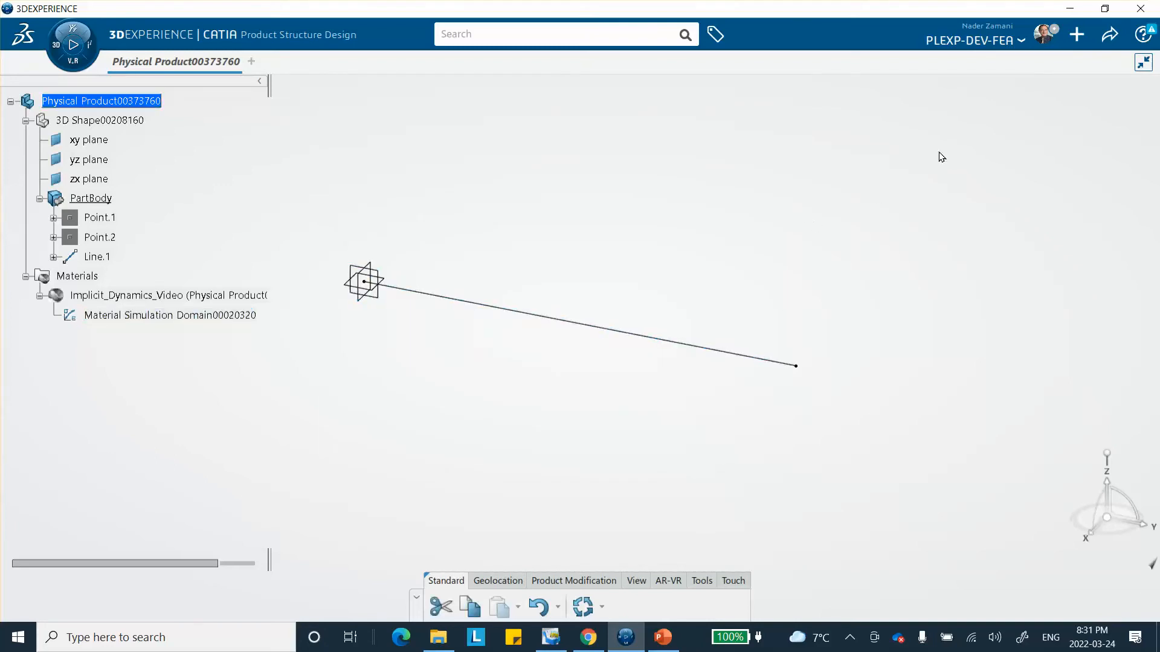
pyautogui.click(1109, 36)
pyautogui.click(1028, 62)
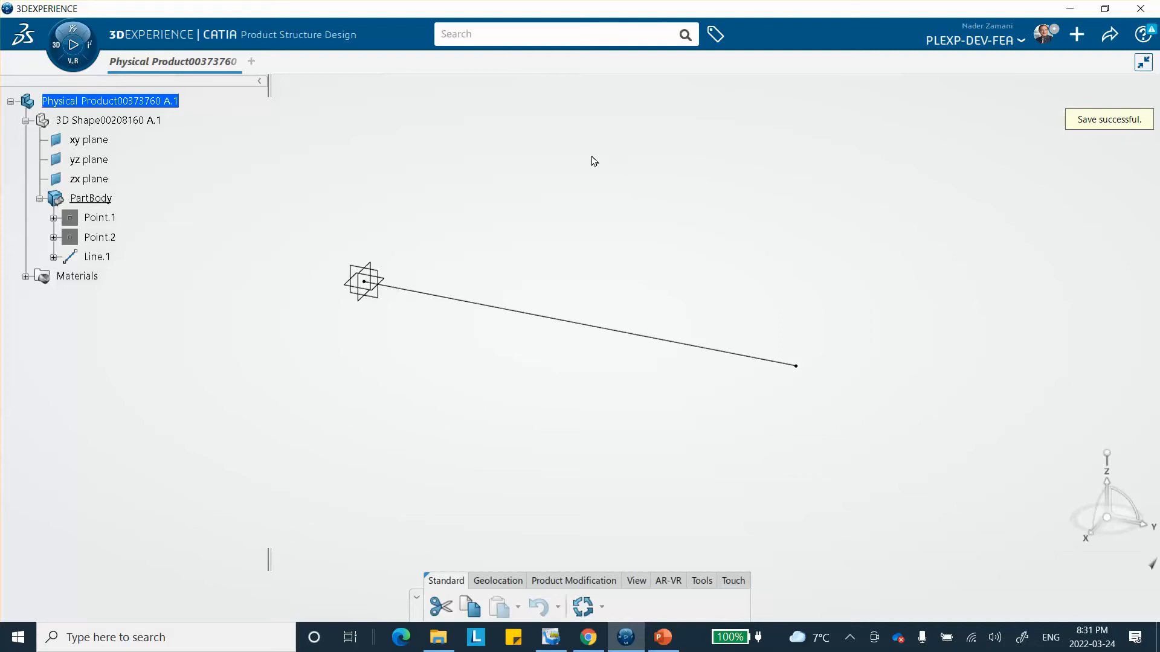
# Step: Switch to the Structural Model Creation app and create an Empty FEM for the physical product
pyautogui.click(56, 46)
pyautogui.scroll(-3, 65, 389)
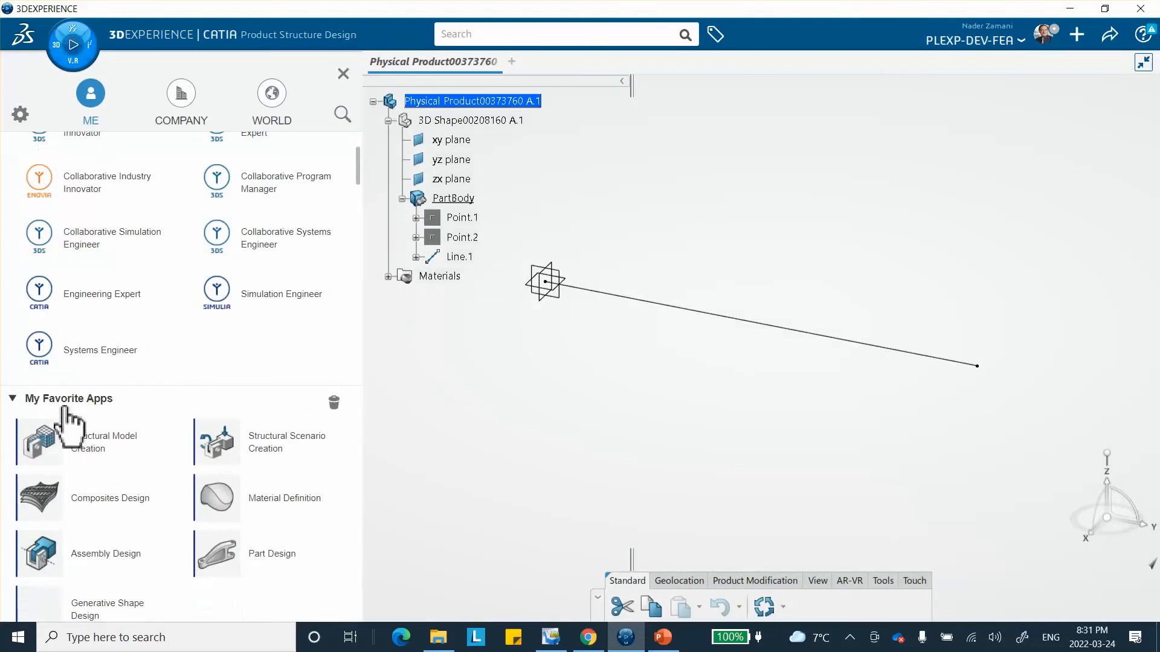
pyautogui.click(70, 448)
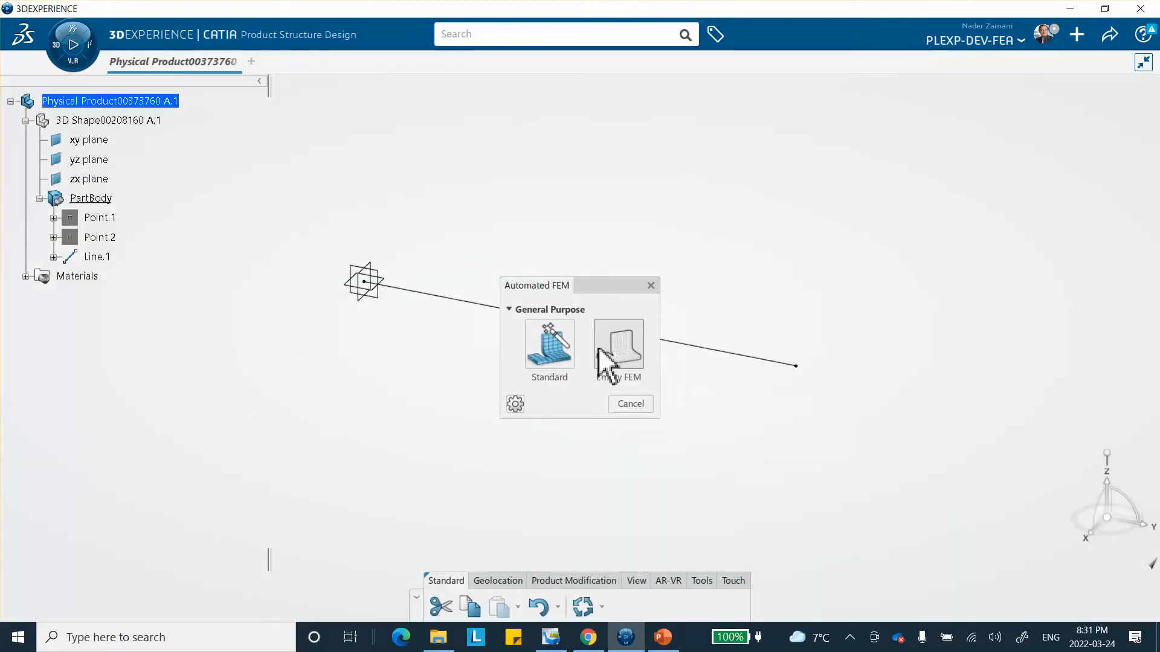
pyautogui.click(616, 348)
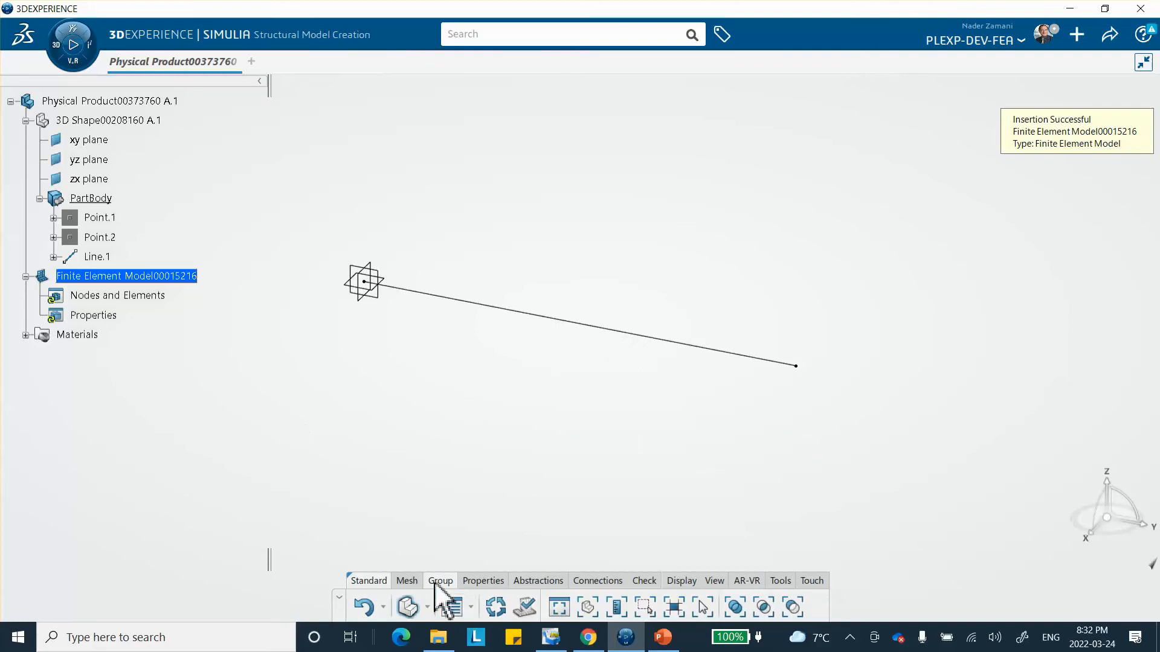
# Step: Create a linear beam mesh on the line of the PartBody with a mesh size of 100 in
pyautogui.click(405, 581)
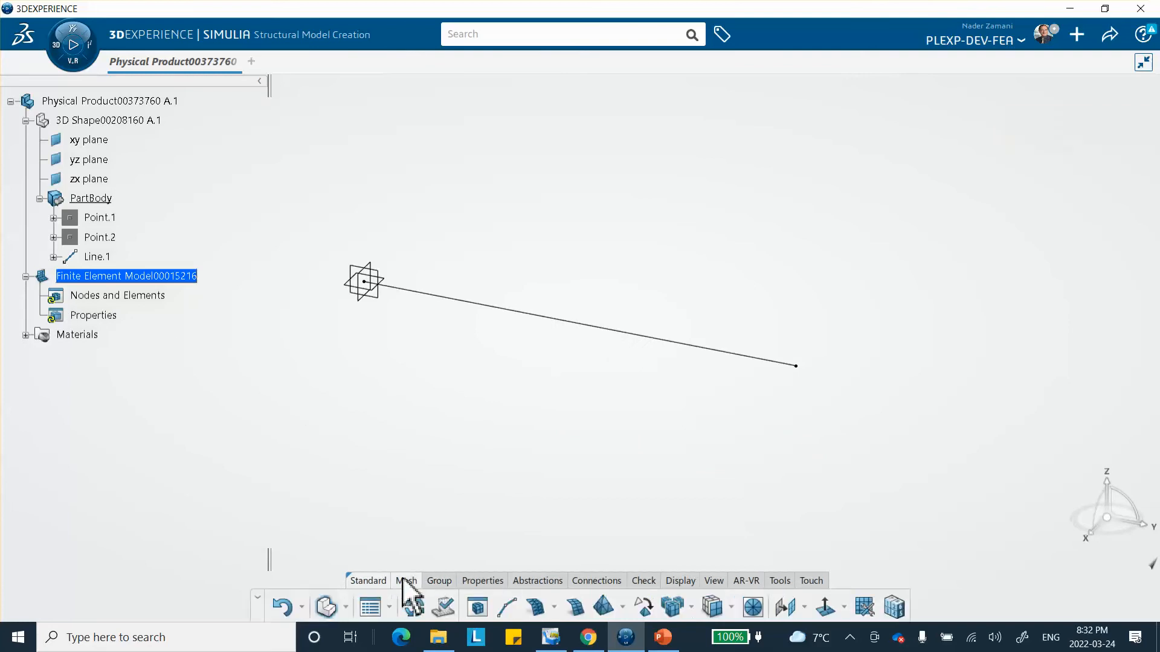
pyautogui.click(506, 608)
pyautogui.click(702, 351)
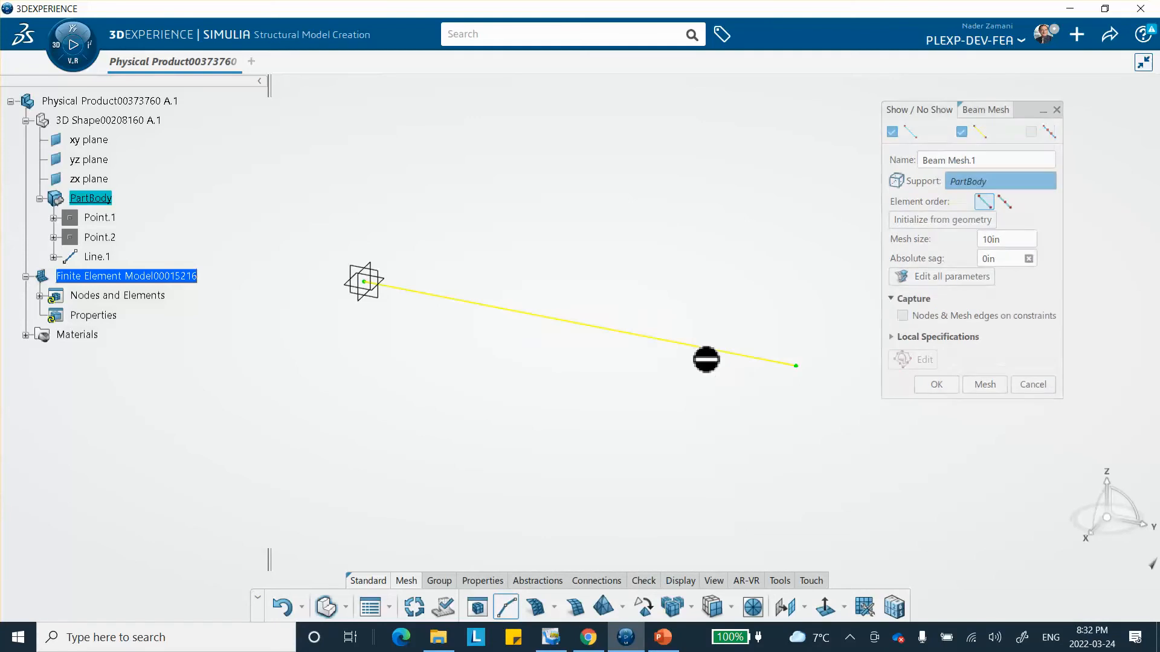
pyautogui.doubleClick(1001, 241)
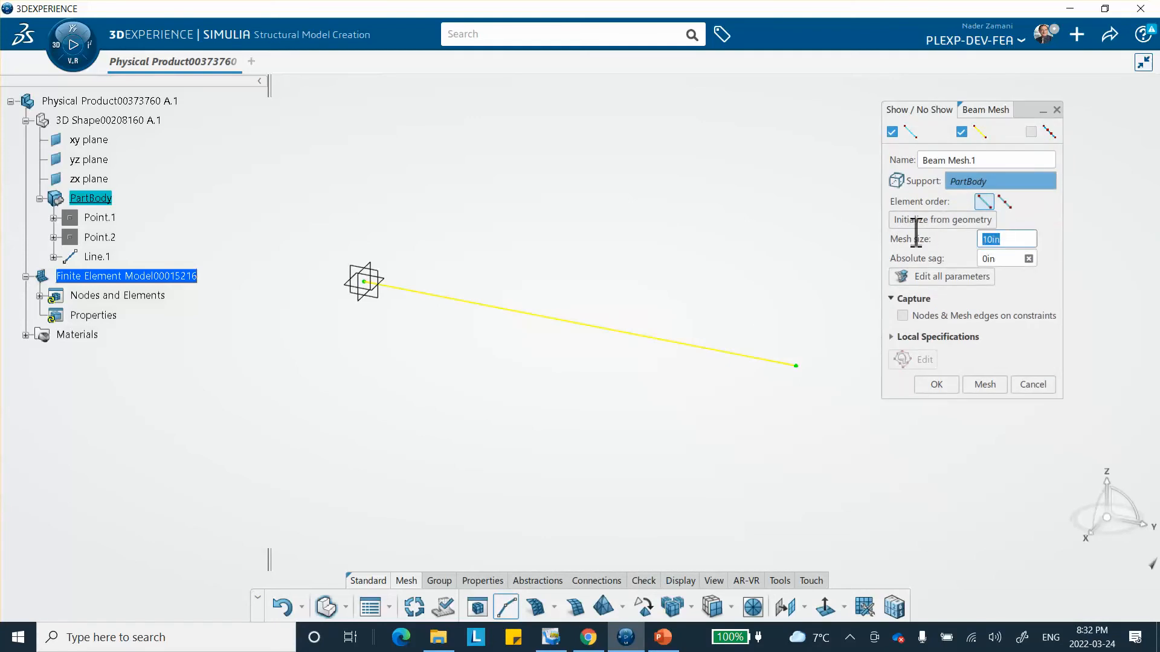
pyautogui.write('100')
pyautogui.click(935, 386)
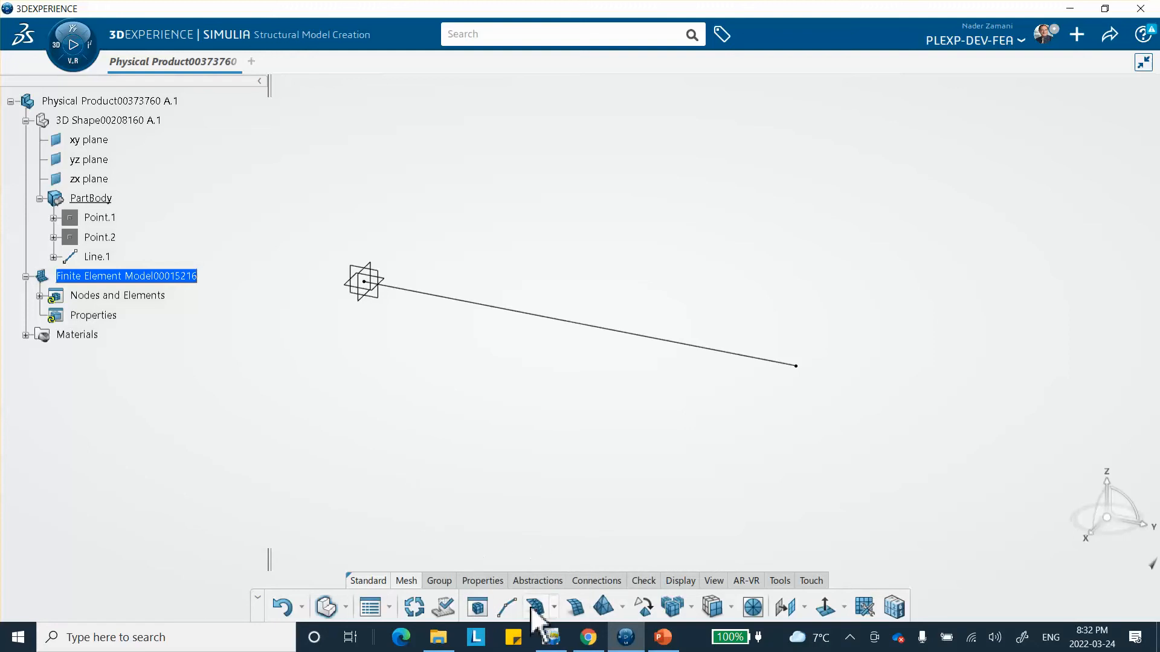
# Step: Assign a 1D link section with an area of 1 in2 to Line.1, and hide the finite element model's Properties set
pyautogui.click(483, 581)
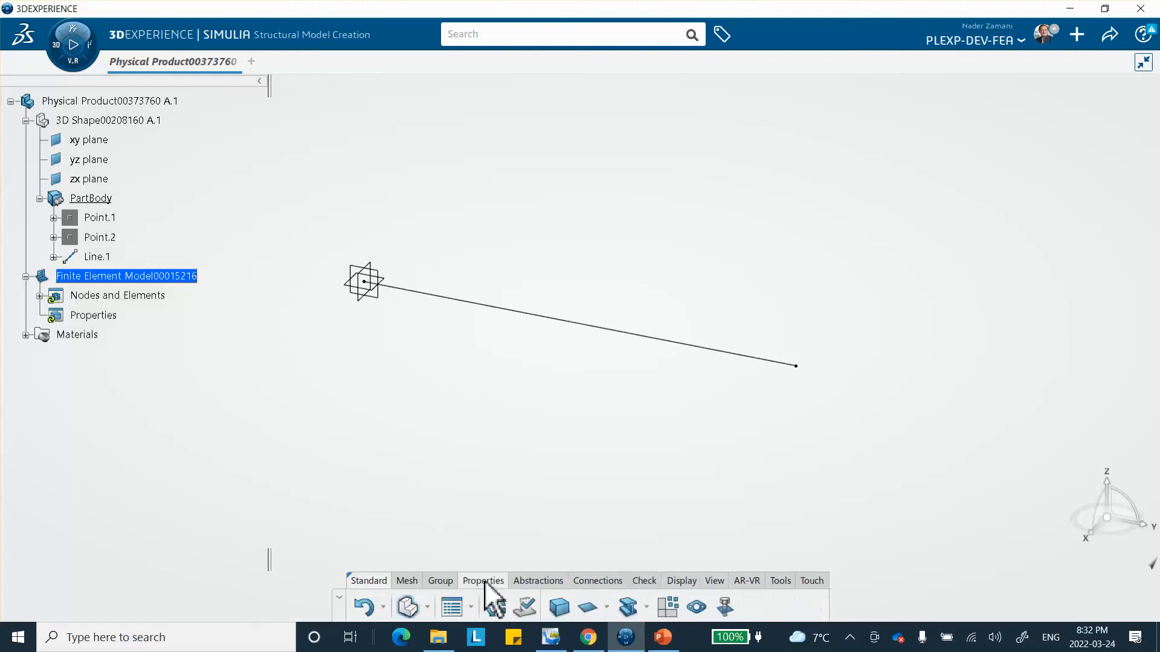
pyautogui.click(647, 608)
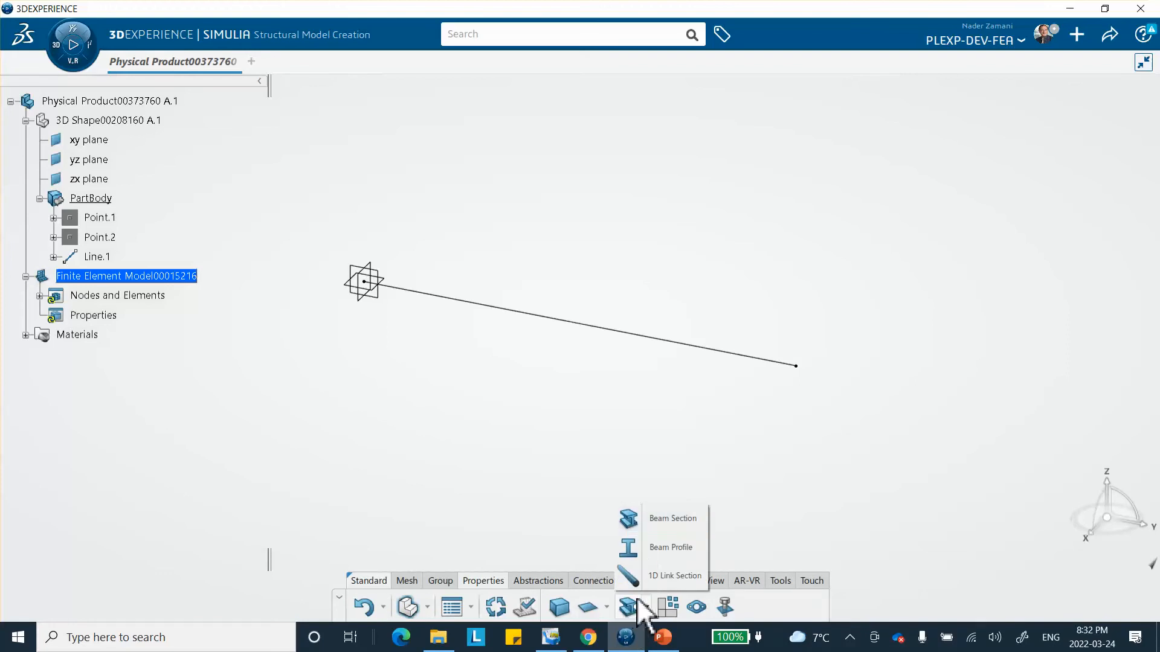
pyautogui.click(667, 580)
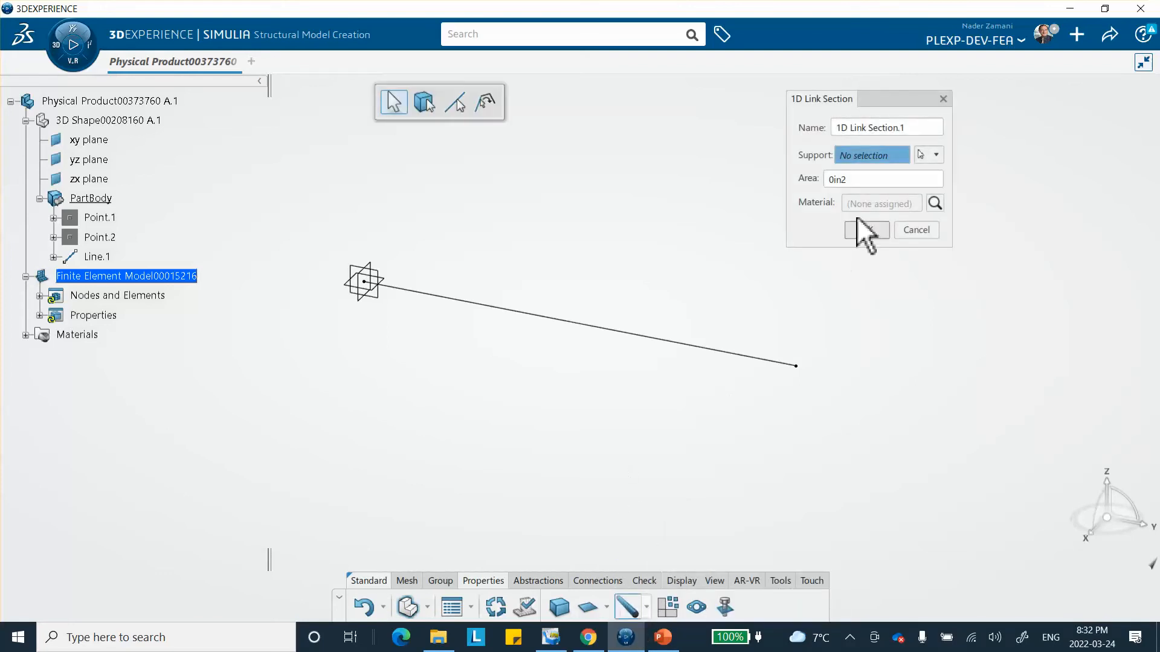
pyautogui.click(633, 334)
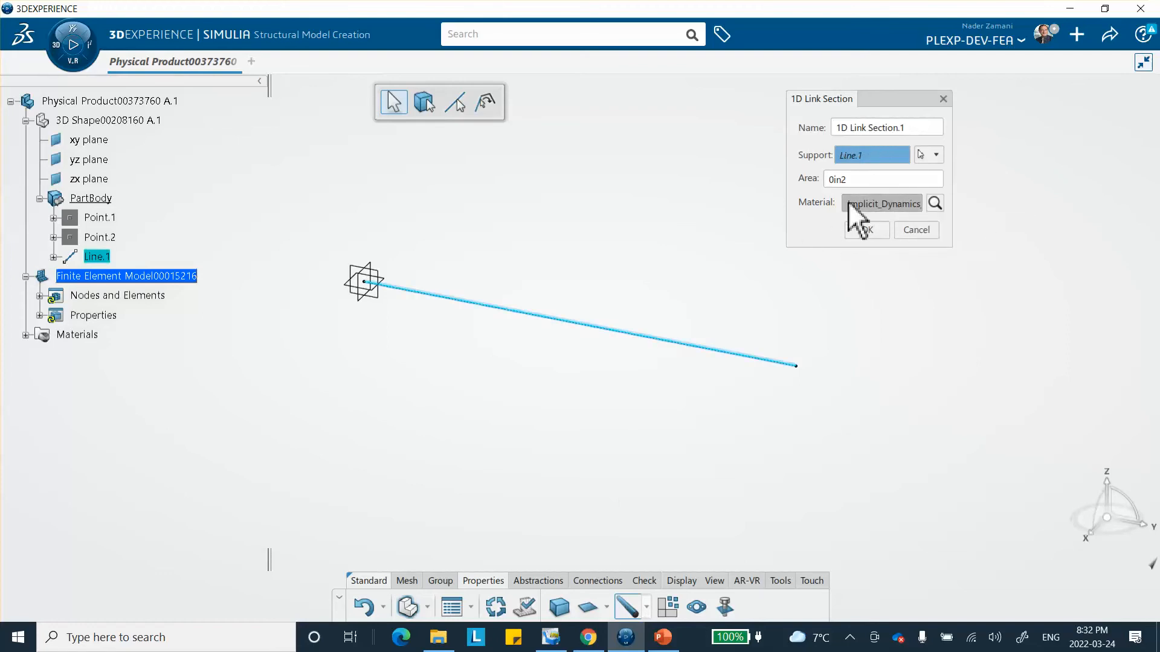
pyautogui.doubleClick(860, 180)
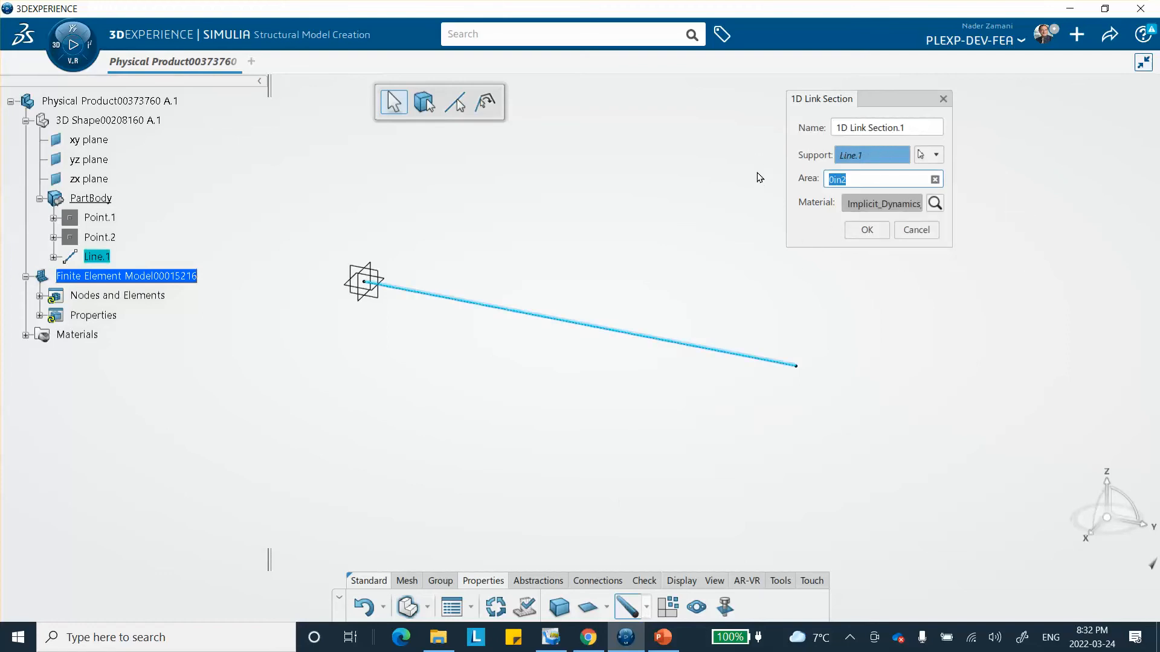
pyautogui.write('1')
pyautogui.click(867, 228)
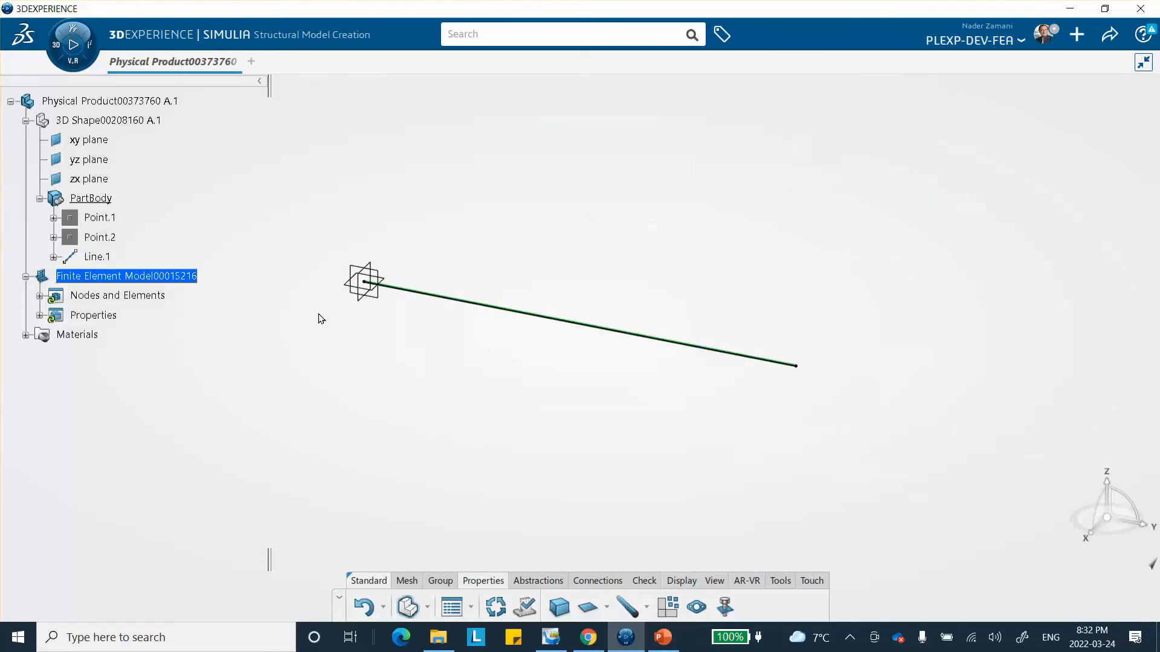
pyautogui.rightClick(93, 315)
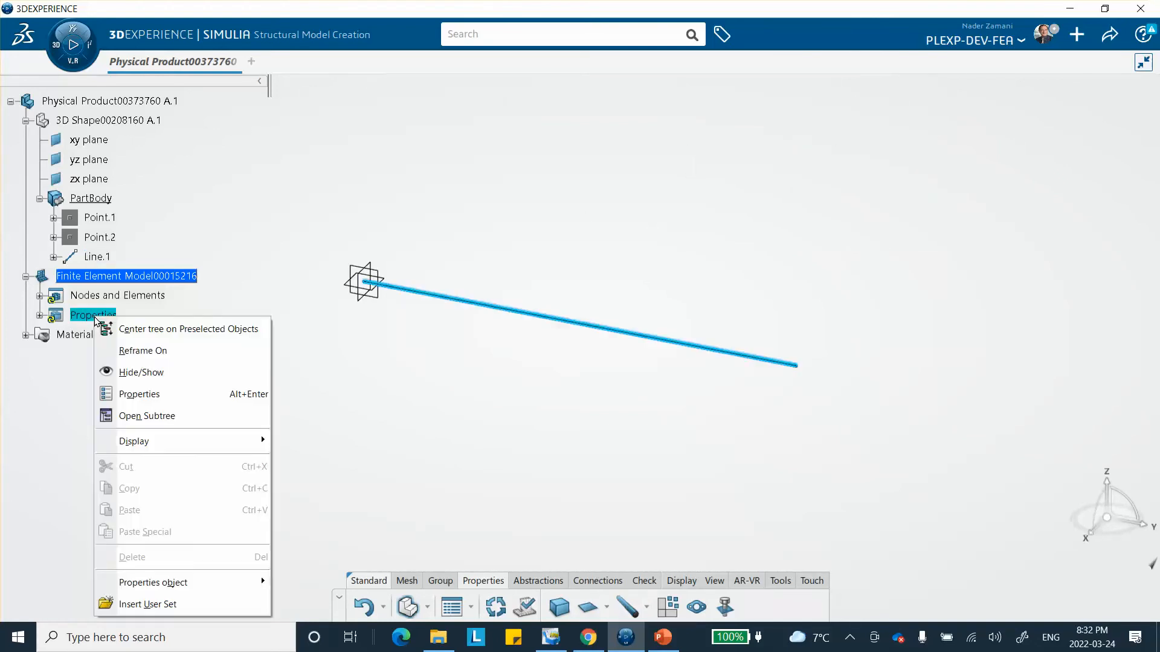
pyautogui.click(124, 380)
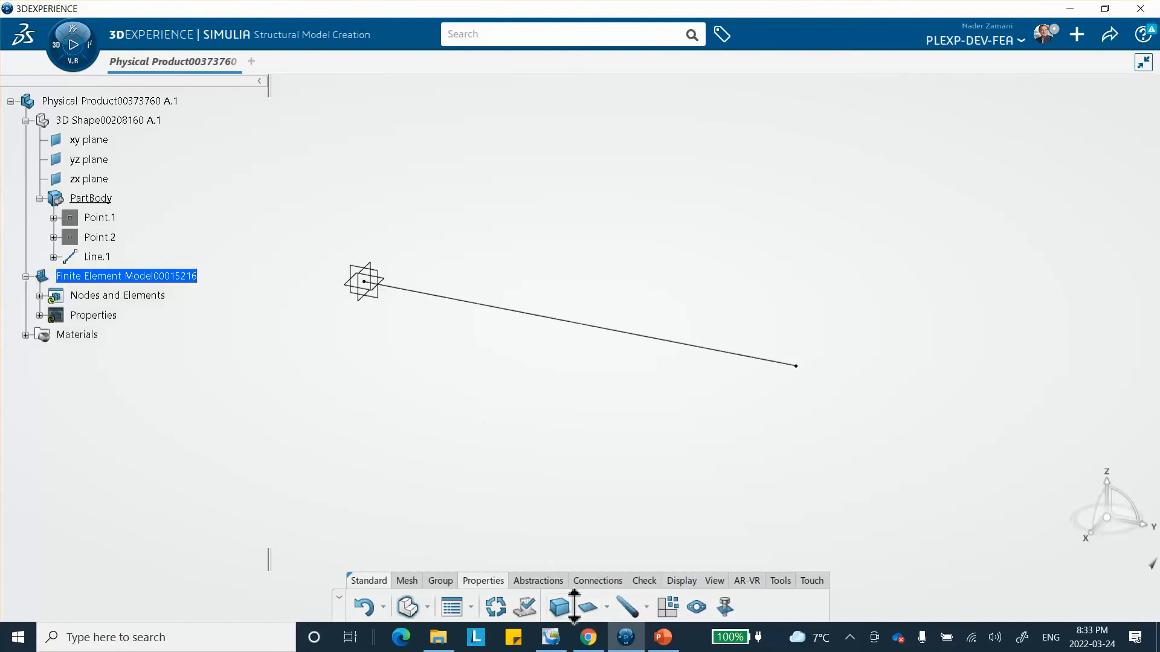
# Step: Create a manual node group titled middle-node containing the node at the middle of the line
pyautogui.click(440, 581)
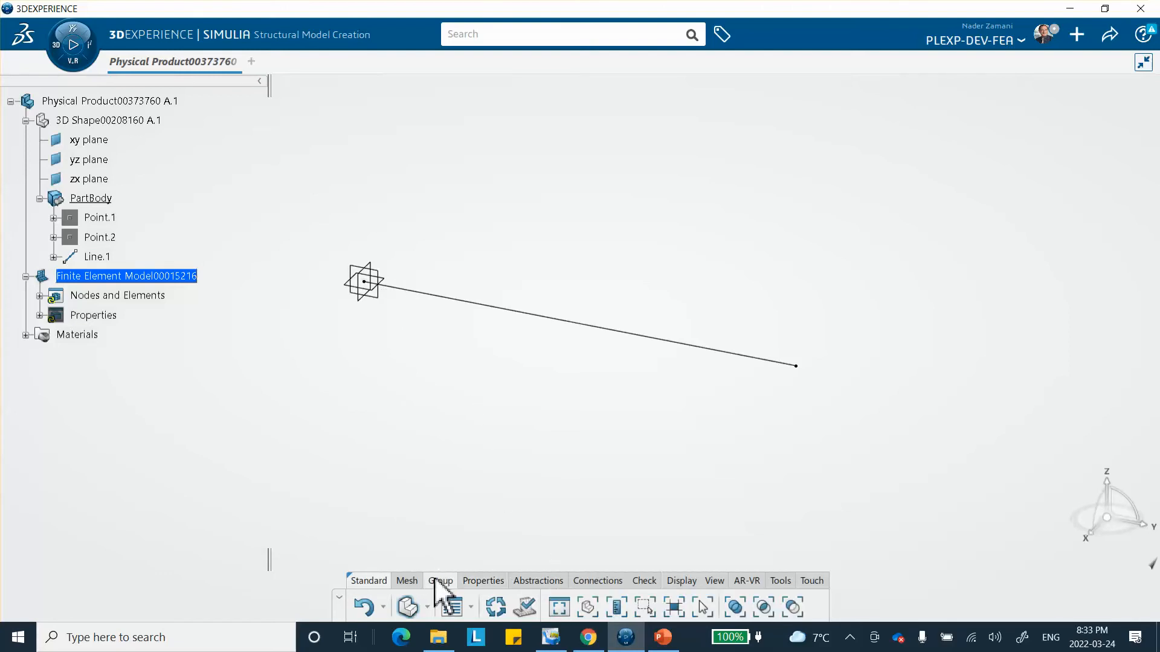
pyautogui.click(703, 607)
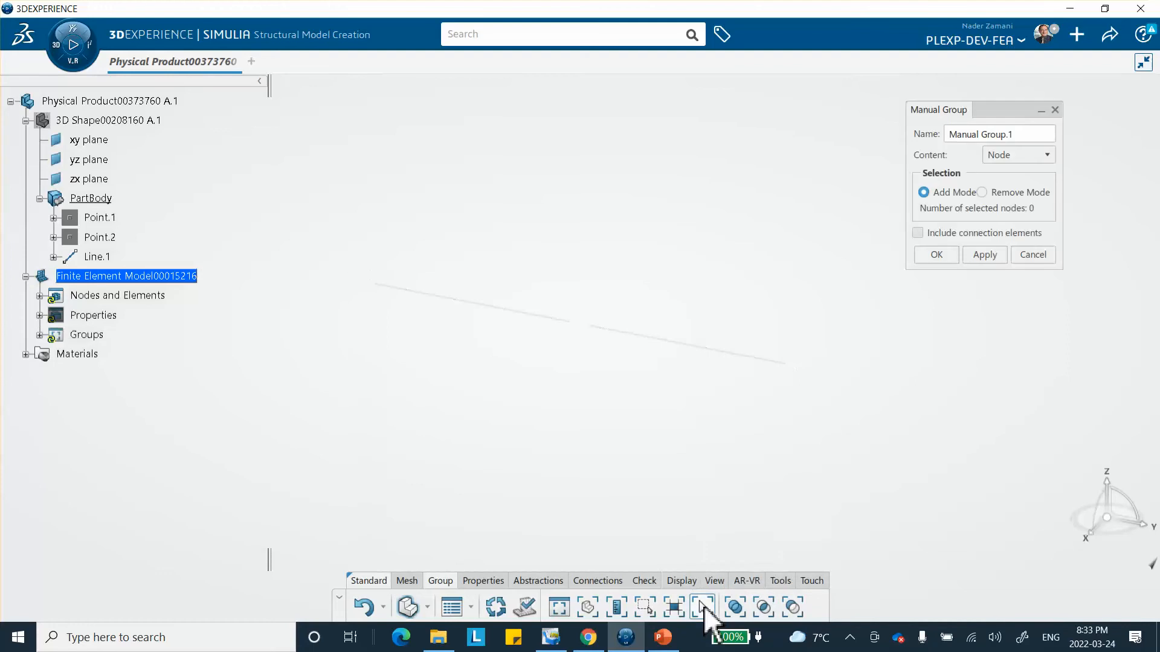
pyautogui.click(590, 334)
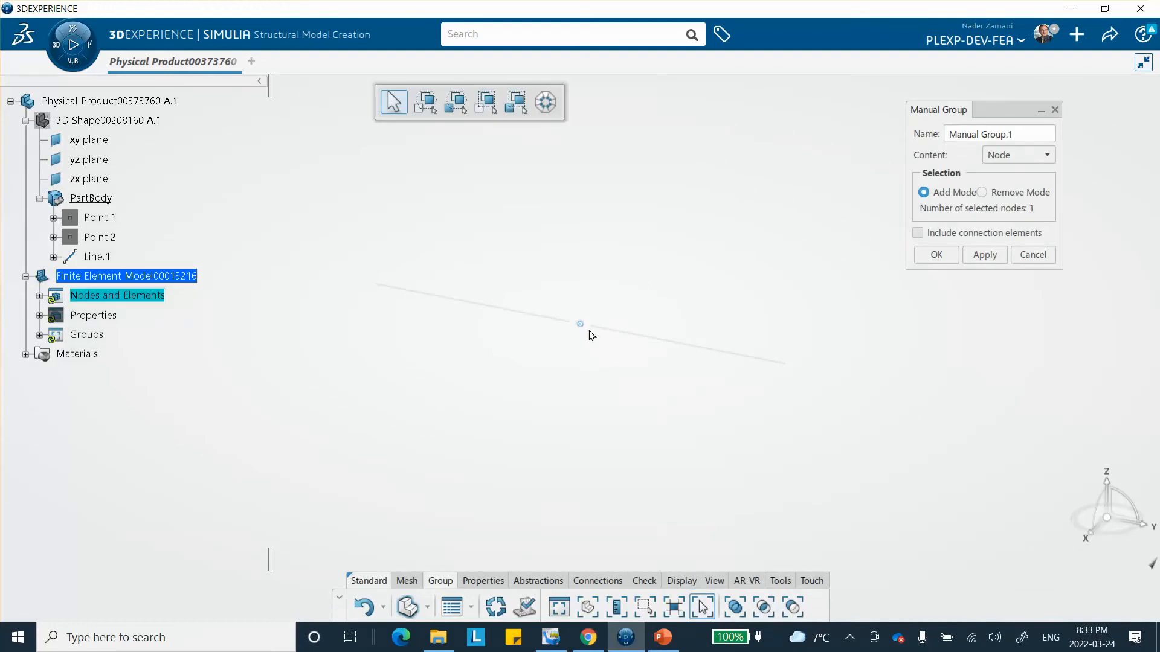
pyautogui.tripleClick(1026, 136)
pyautogui.write('middle-node')
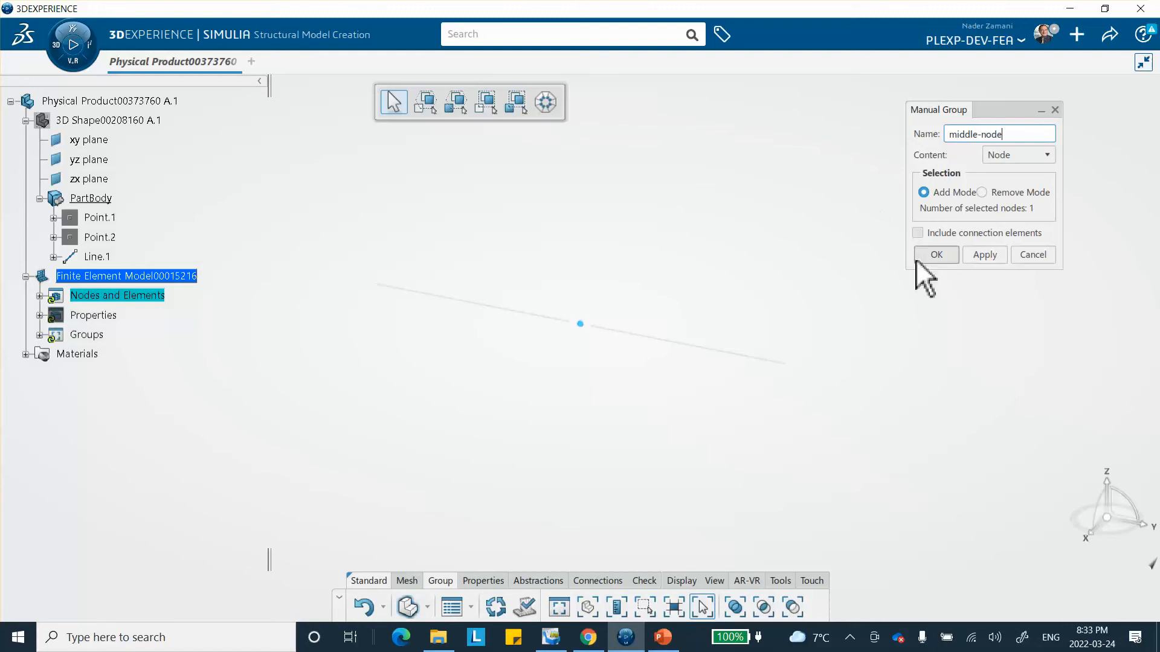
pyautogui.click(936, 255)
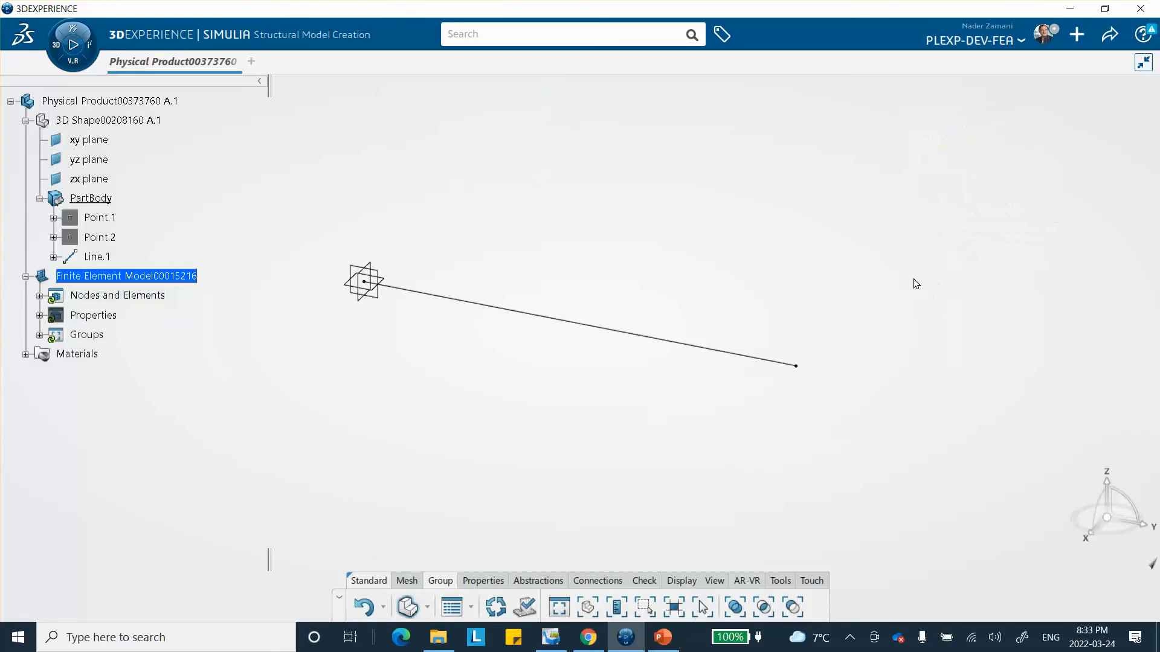
# Step: Create a manual node group titled wall-node containing the node at the line's origin end, and expand the Groups set
pyautogui.click(701, 608)
pyautogui.click(369, 290)
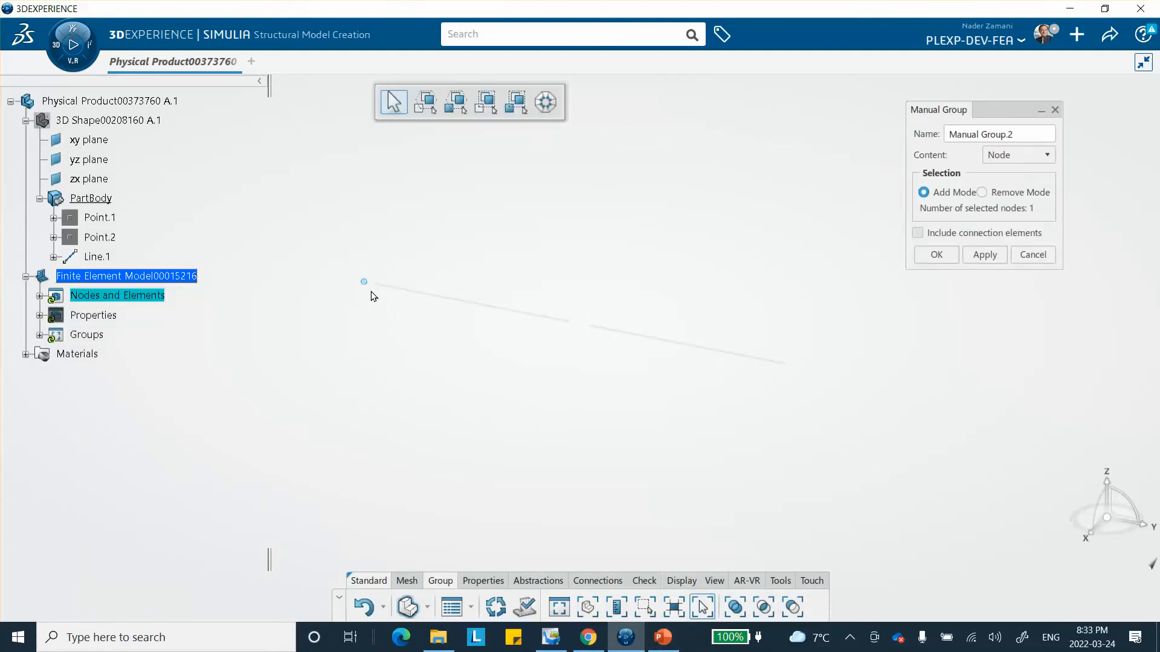
pyautogui.moveTo(1023, 135); pyautogui.dragTo(924, 138)
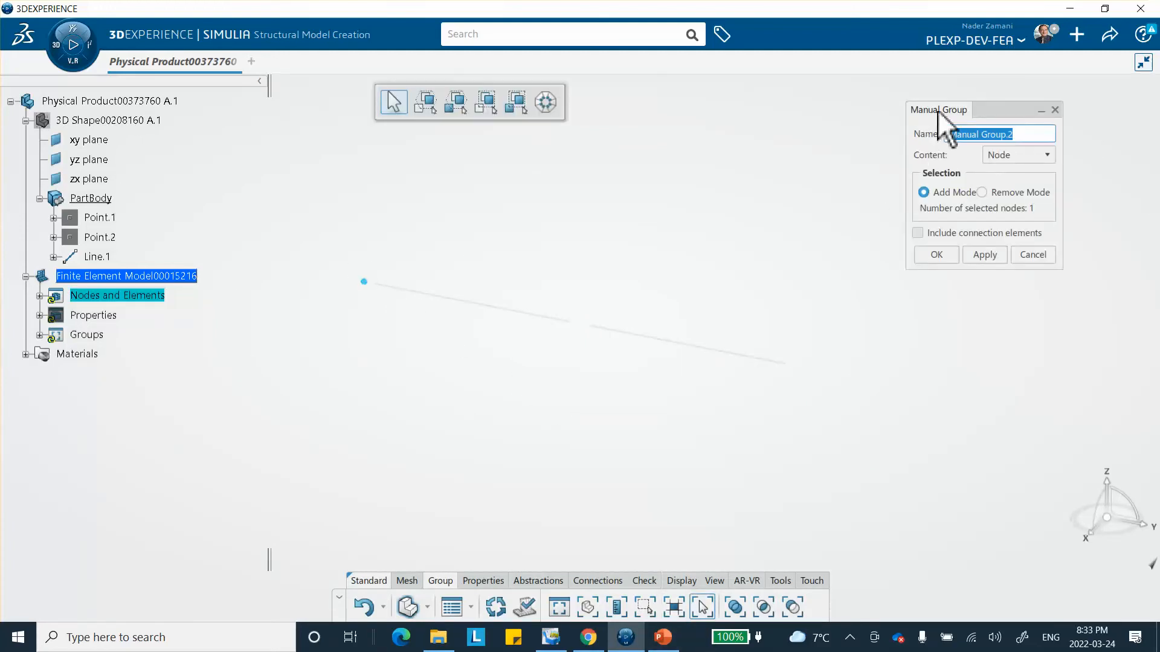
pyautogui.write('va')
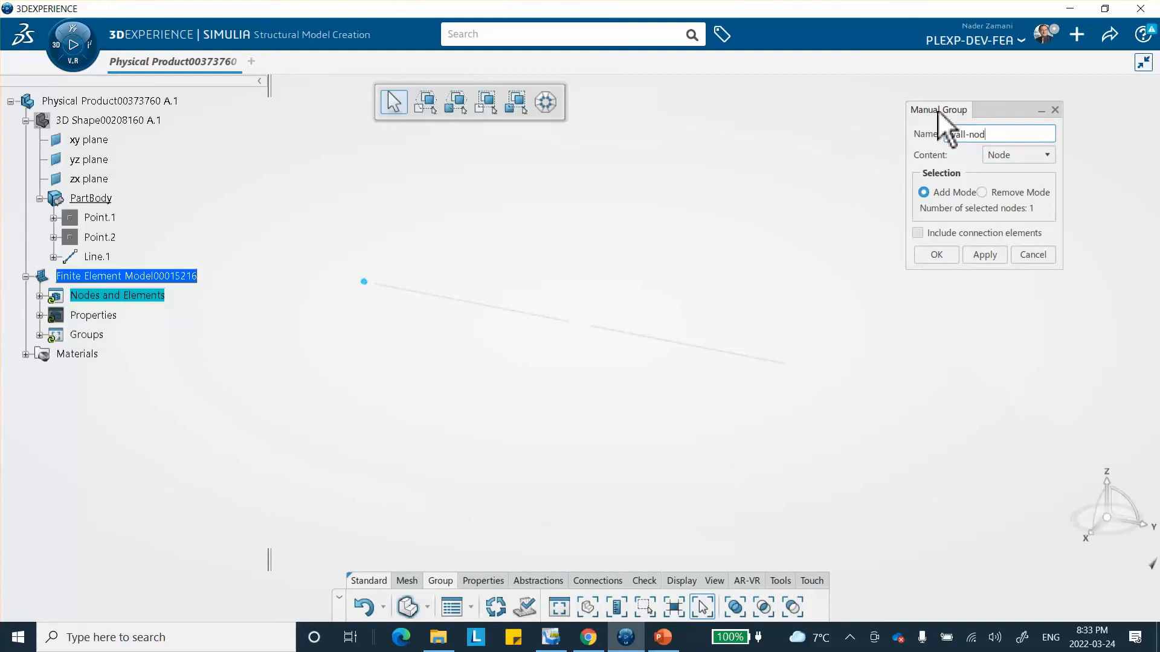
pyautogui.click(936, 254)
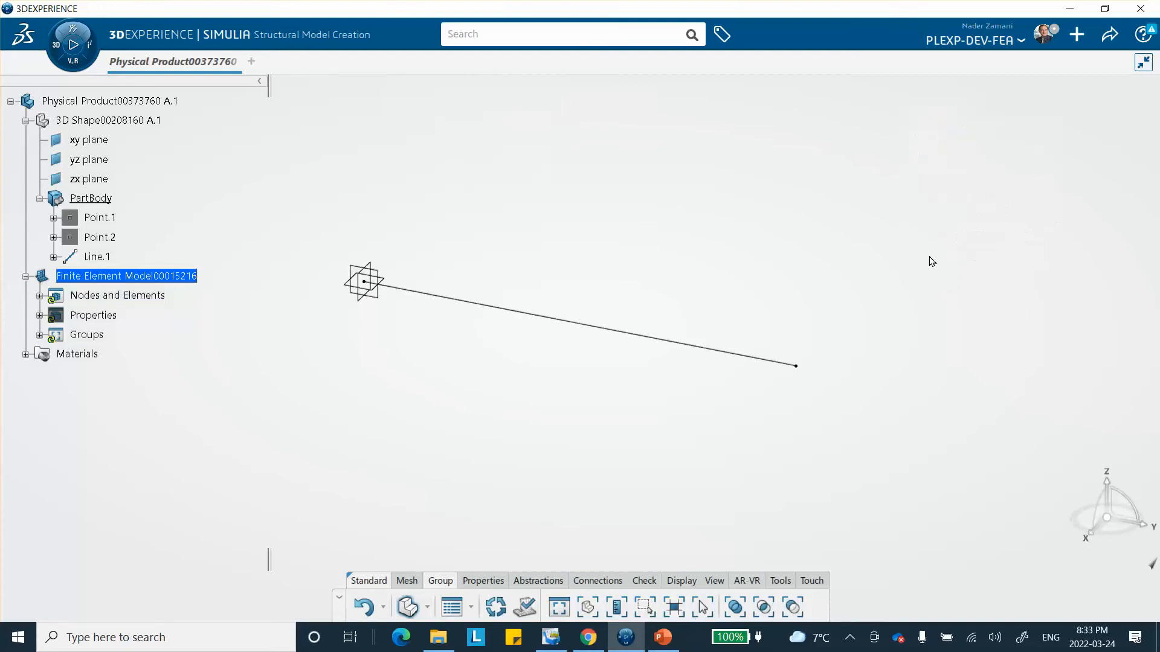
pyautogui.click(40, 335)
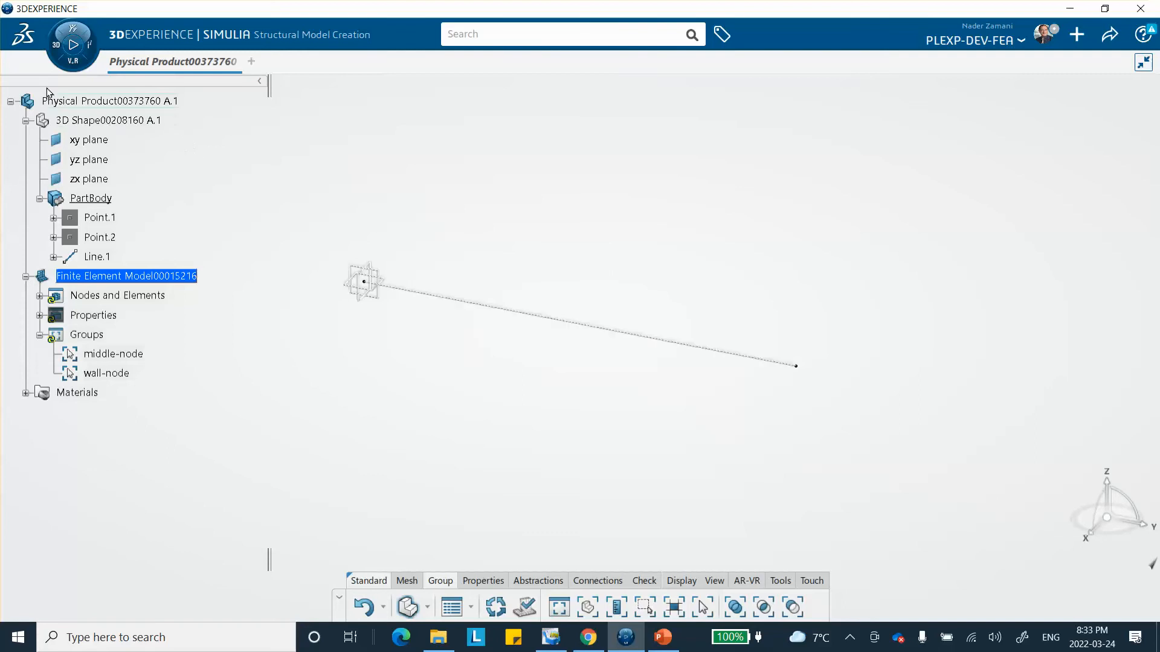
# Step: Switch to the Structural Scenario Creation app and initialize a structural simulation using Finite Element Model00015216
pyautogui.click(53, 51)
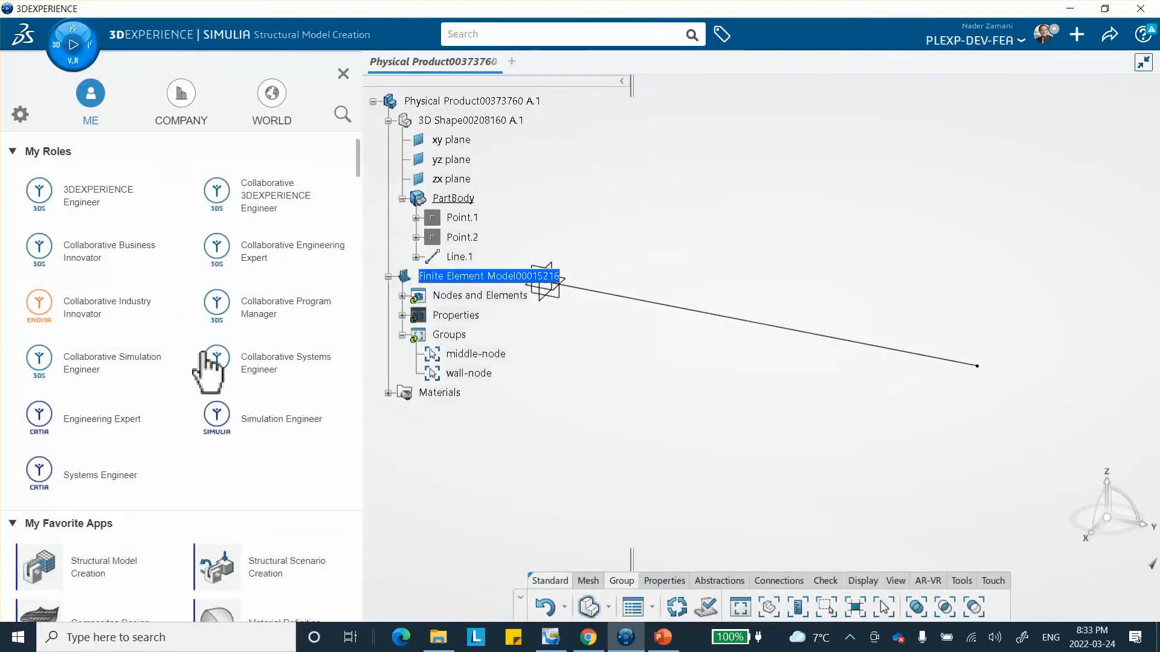
pyautogui.click(250, 571)
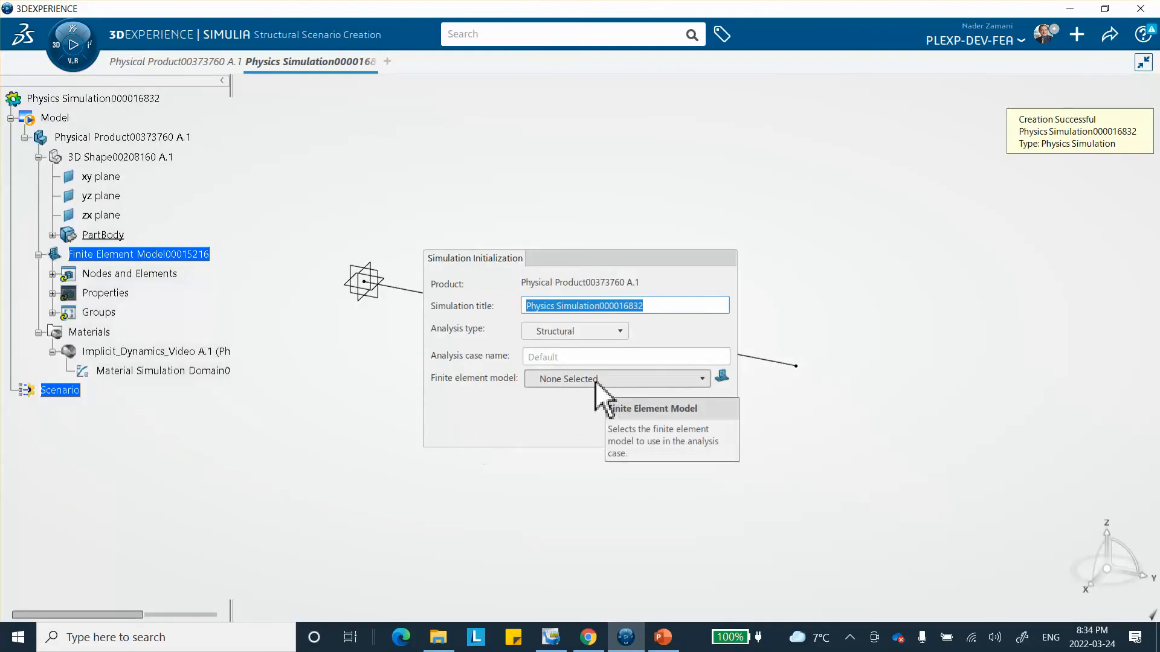
pyautogui.click(574, 381)
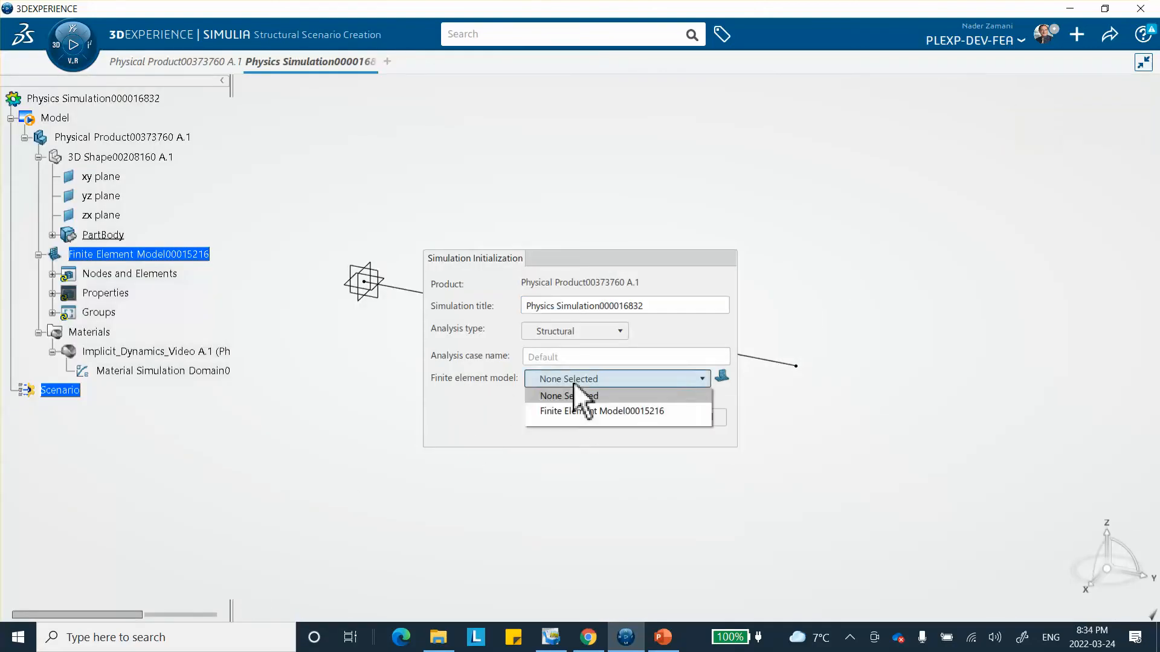
pyautogui.click(574, 411)
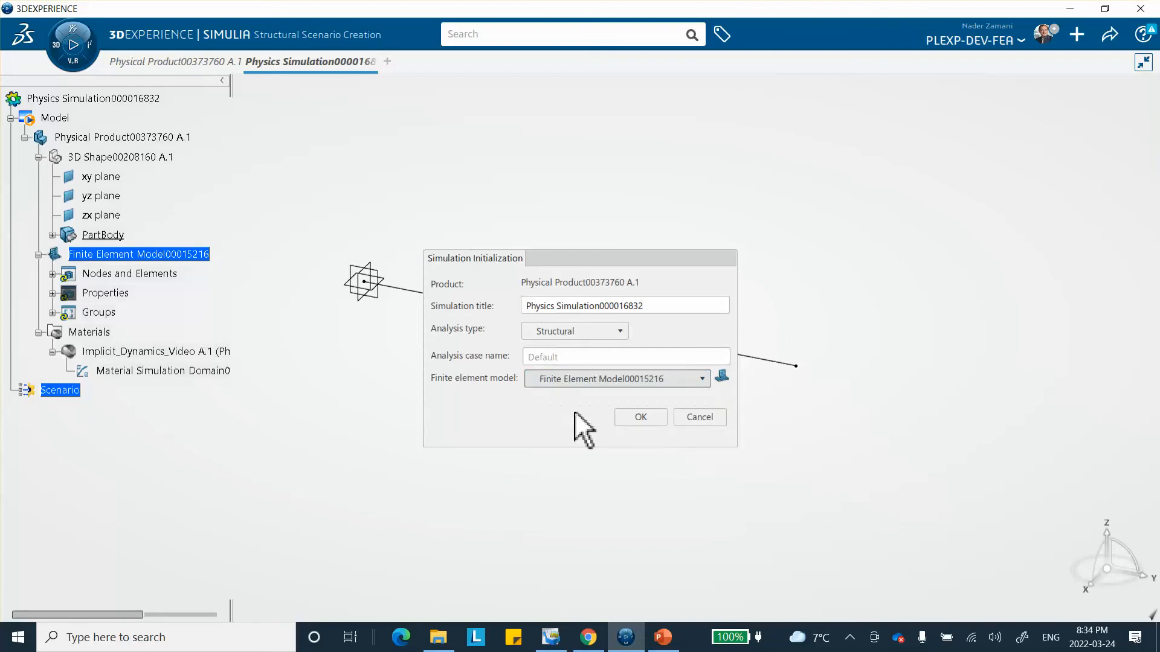
pyautogui.click(640, 417)
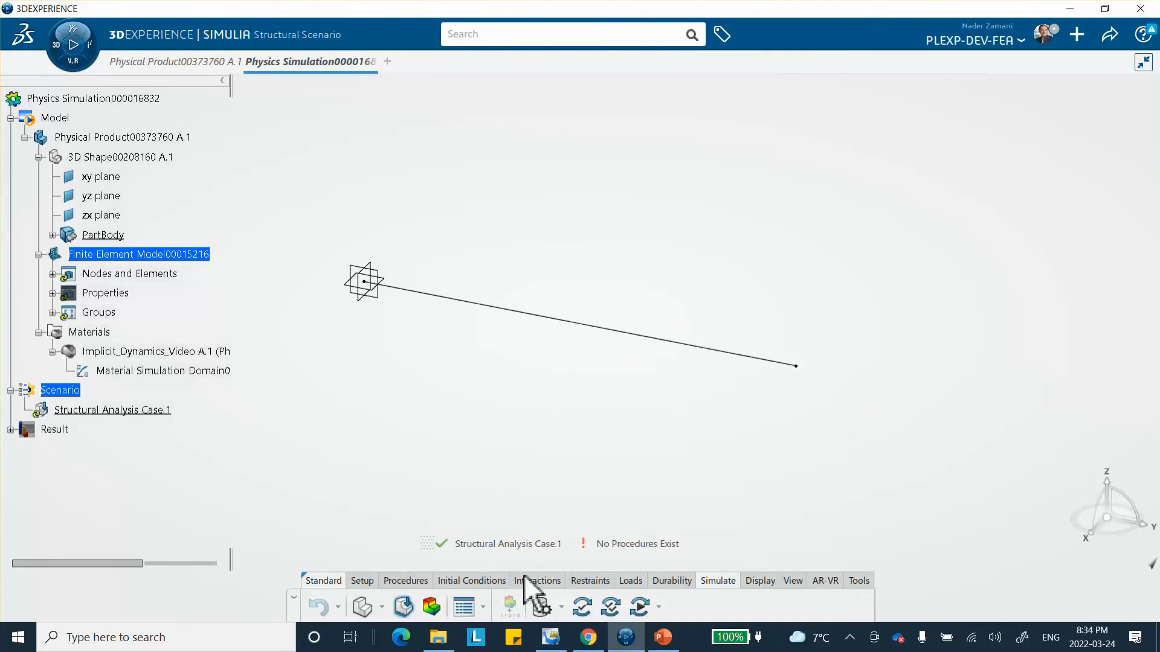
# Step: Add an implicit dynamic step to the analysis case with a maximum of 1000 increments
pyautogui.click(405, 581)
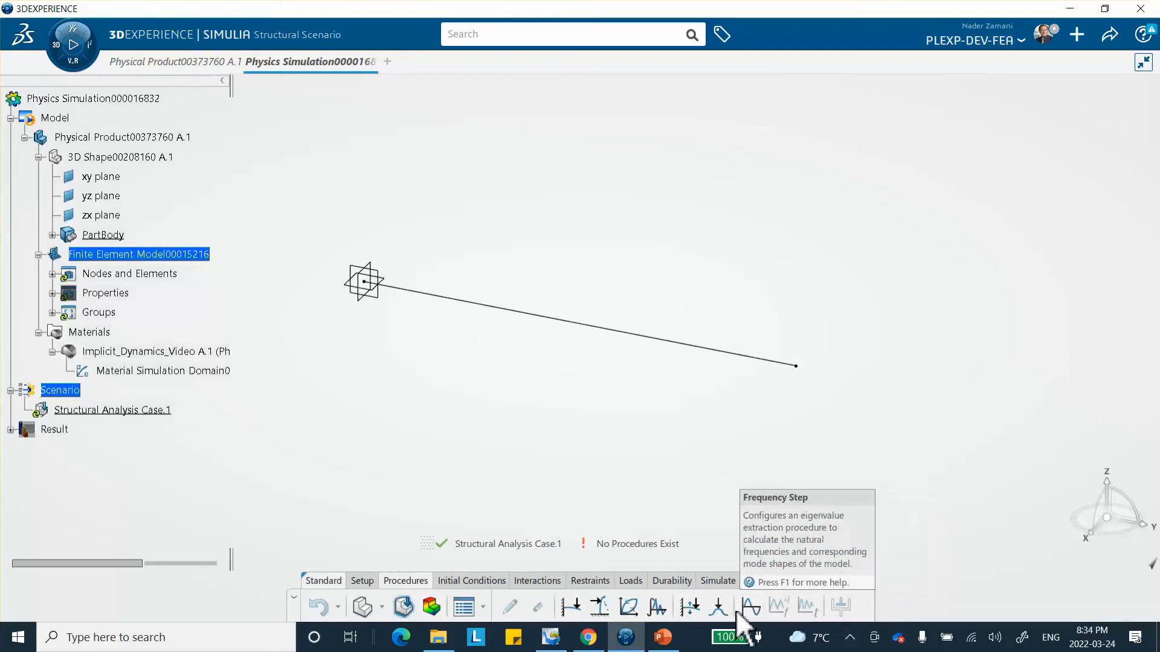
pyautogui.click(656, 607)
pyautogui.click(899, 233)
pyautogui.click(899, 230)
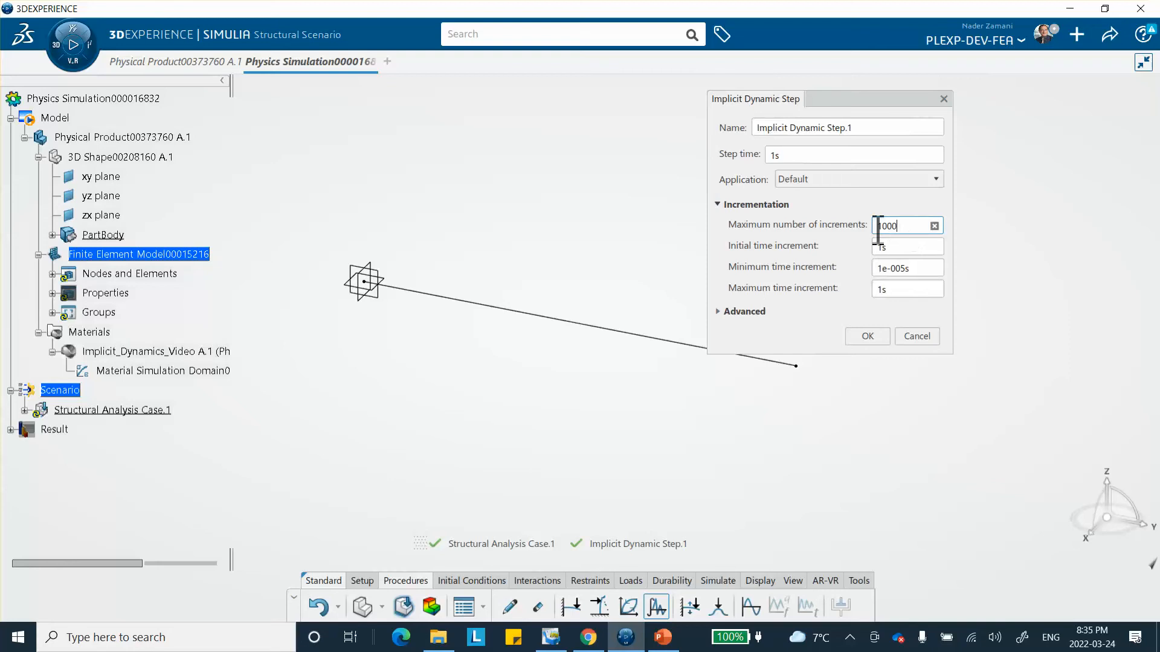
pyautogui.write('0')
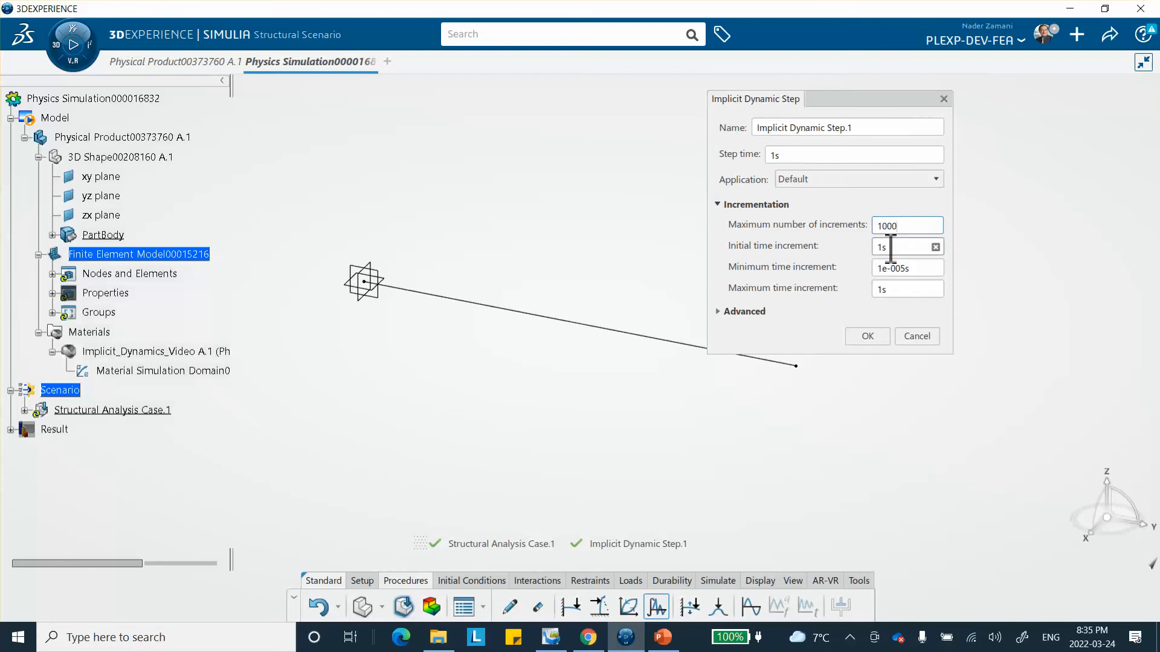
# Step: Set the implicit dynamic step's initial time increment to 1e-4 s, minimum to 1e-6 s and maximum to 1e-4 s
pyautogui.click(899, 253)
pyautogui.moveTo(899, 249); pyautogui.dragTo(847, 240)
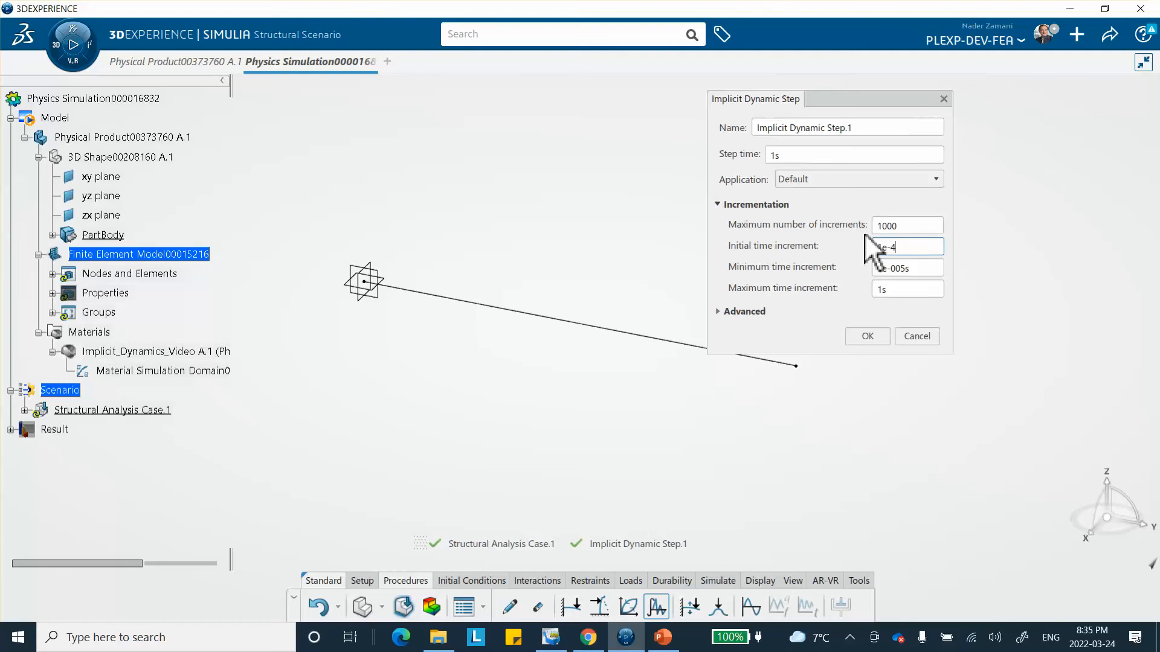
pyautogui.click(909, 269)
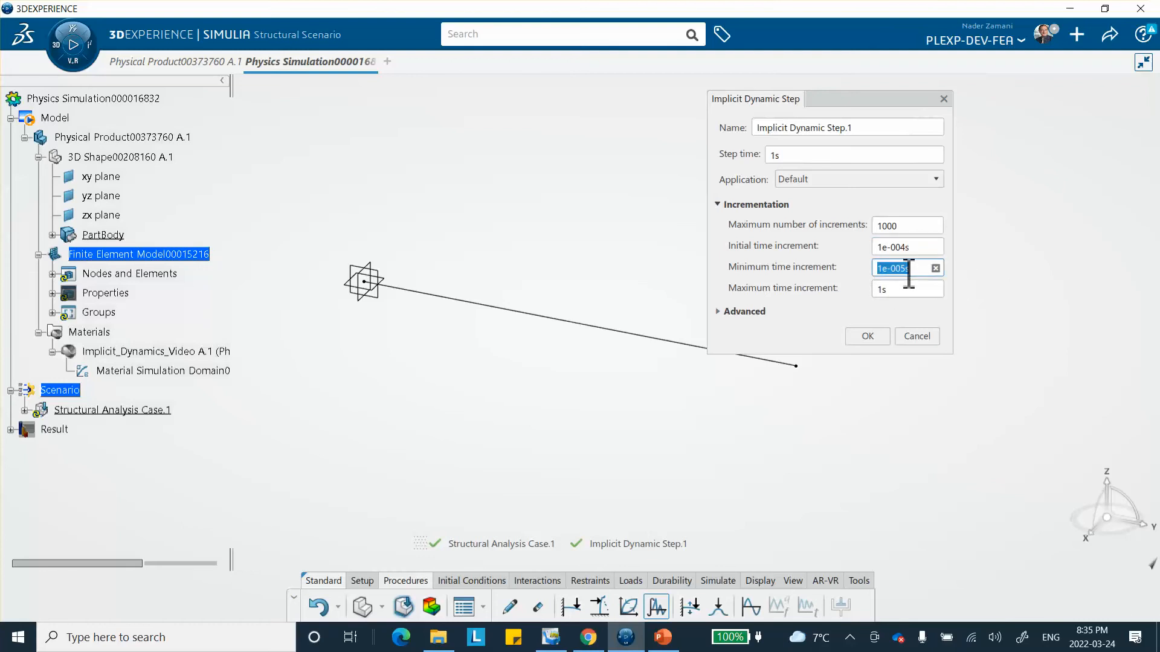
pyautogui.click(908, 269)
pyautogui.click(888, 295)
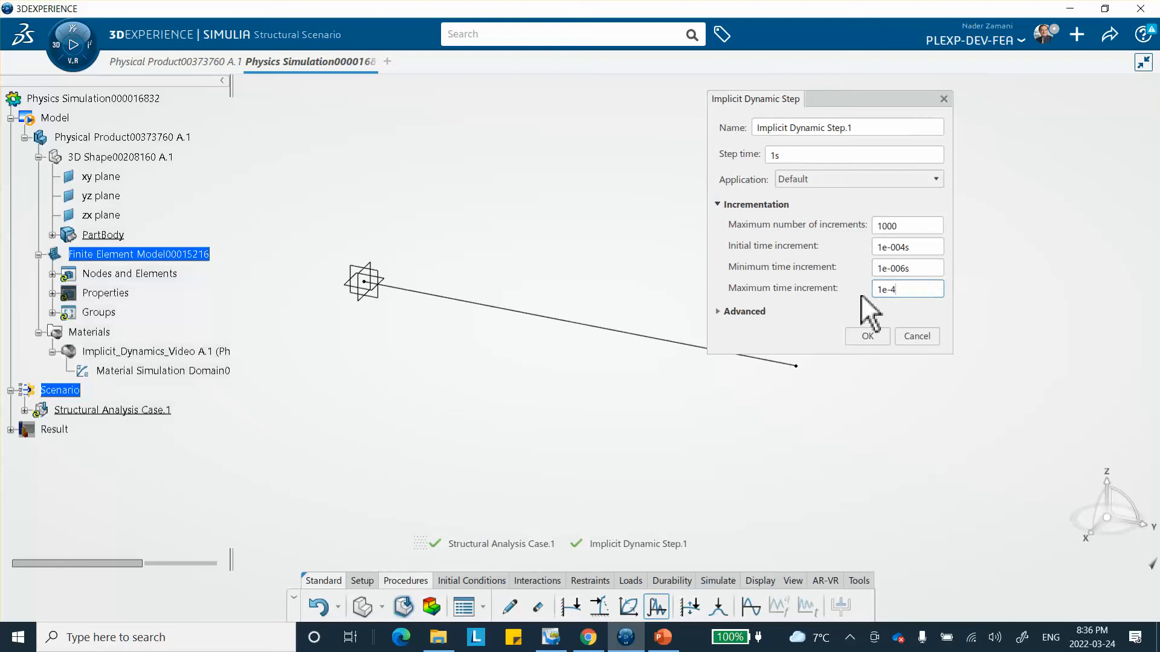
pyautogui.click(868, 337)
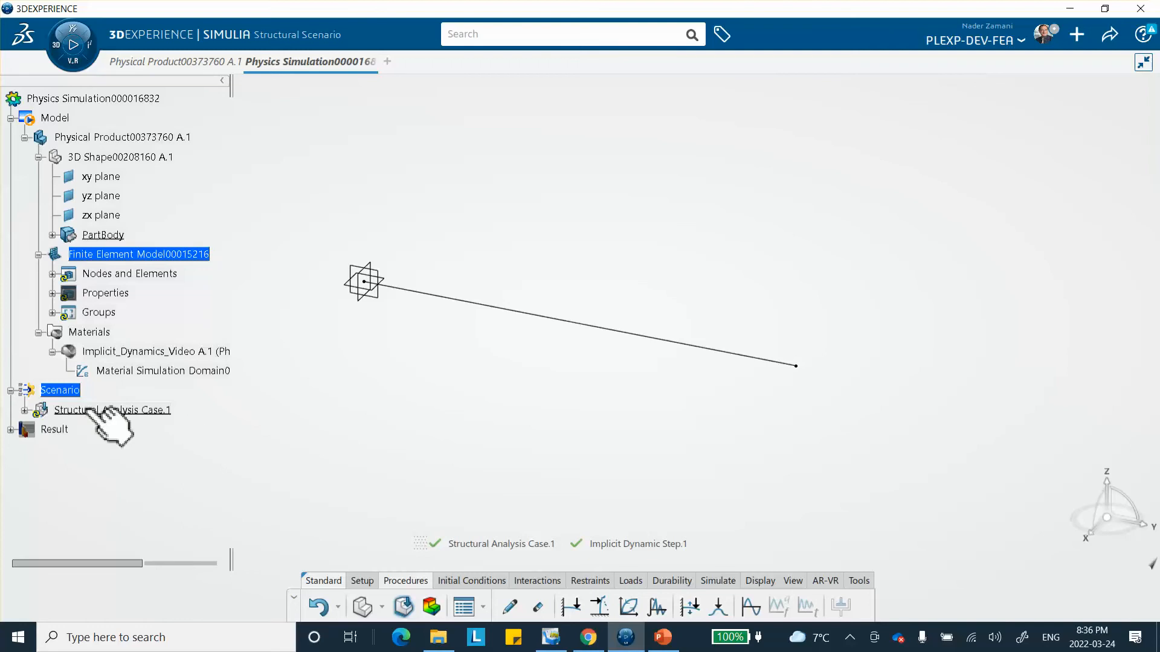
# Step: Expand the structural analysis case and check the implicit dynamic step's advanced settings for geometric nonlinearity
pyautogui.doubleClick(147, 411)
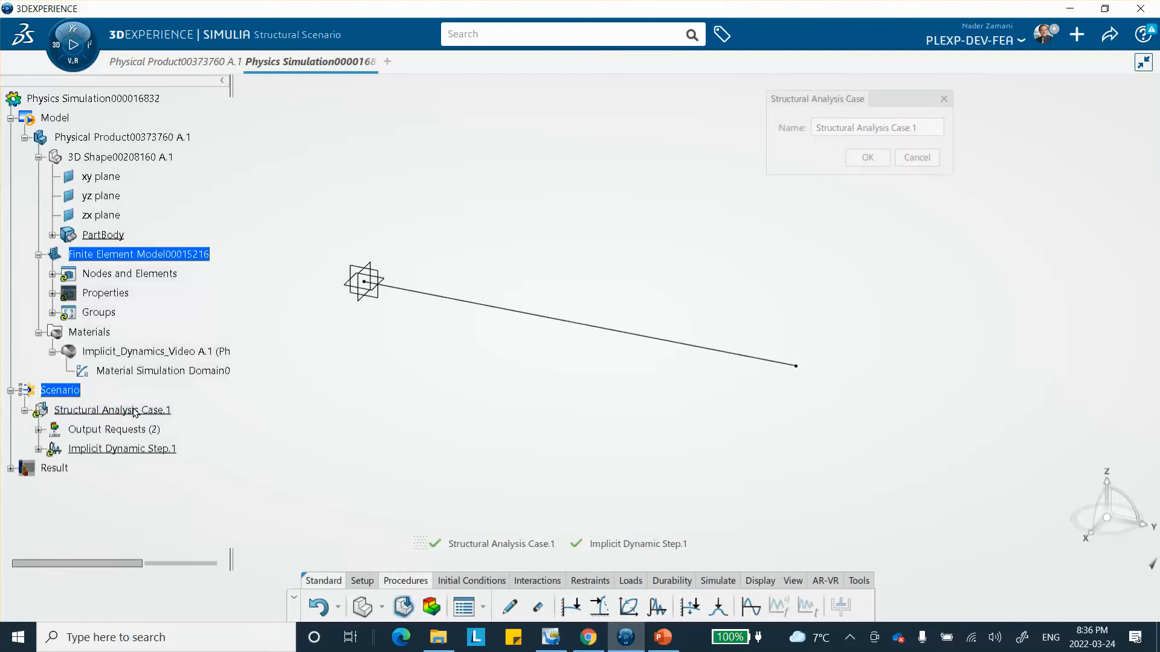
pyautogui.click(917, 157)
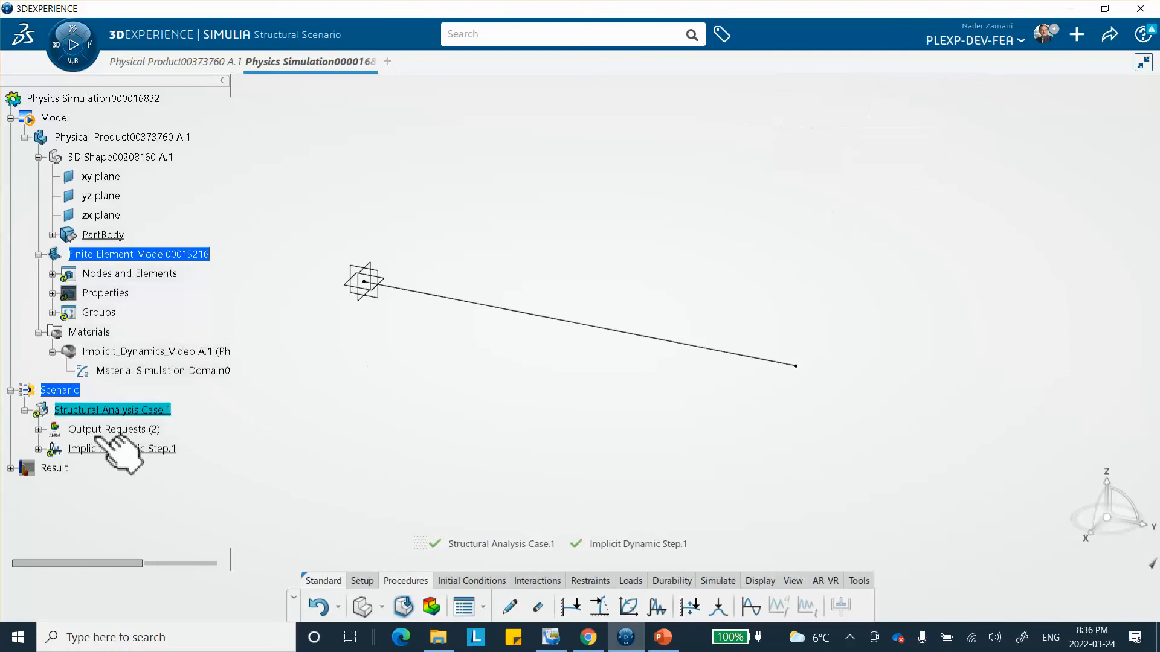
pyautogui.doubleClick(91, 450)
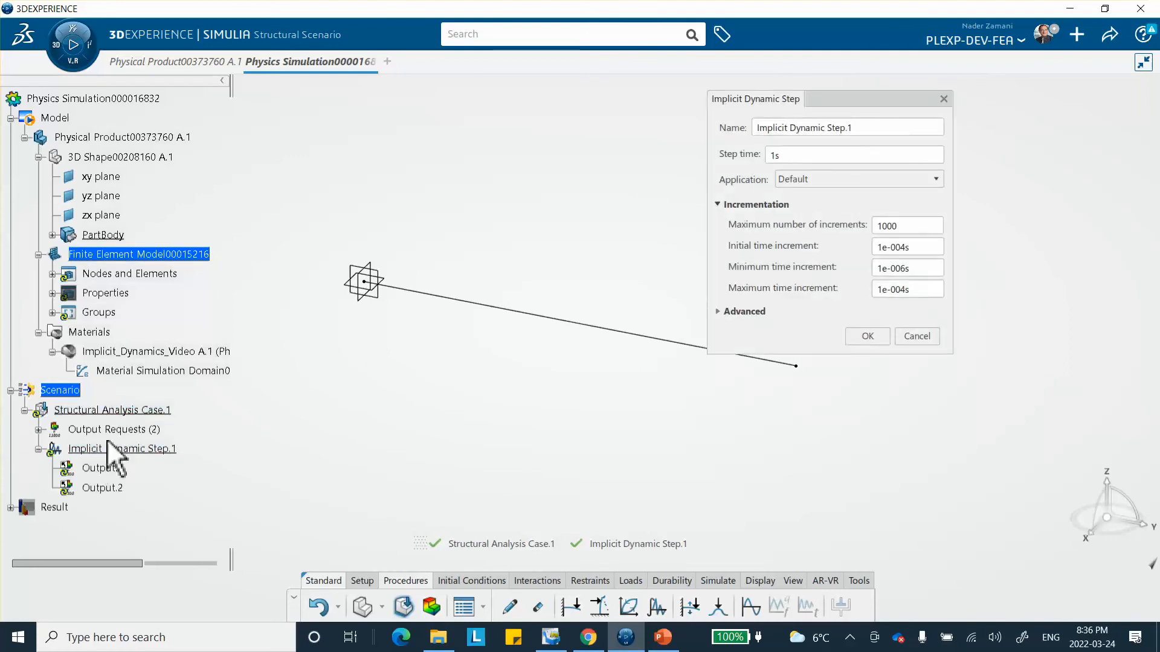
pyautogui.click(719, 313)
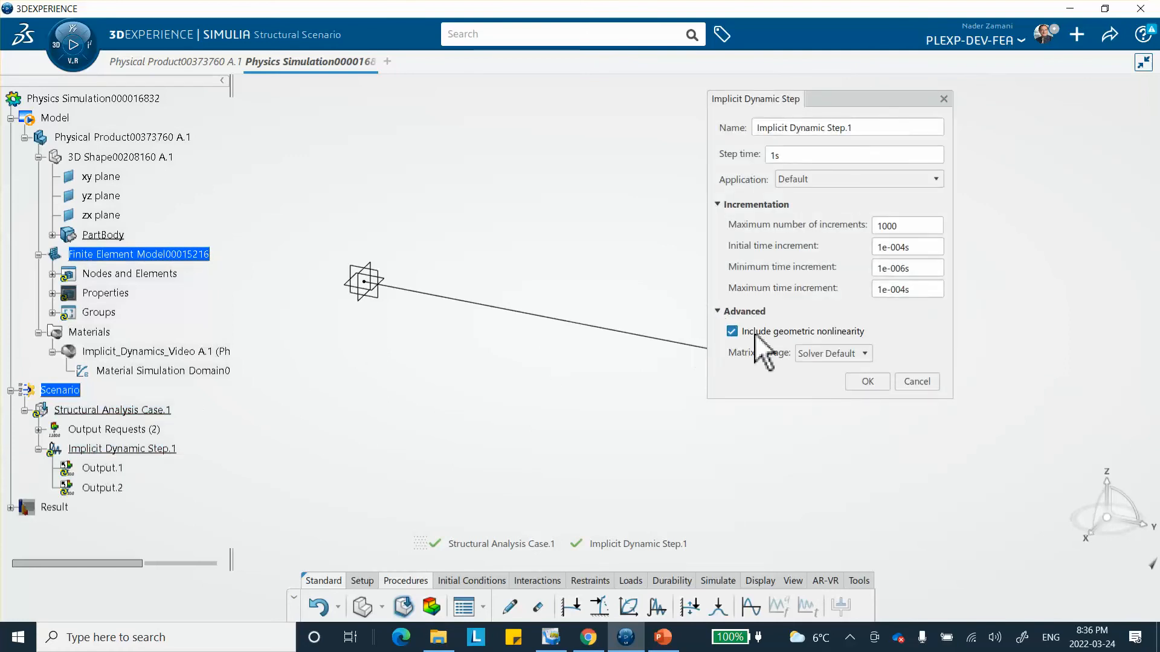
pyautogui.click(870, 385)
# Step: Apply a fixed displacement to the whole line, restraining translation in X and Z
pyautogui.moveTo(578, 172); pyautogui.dragTo(630, 190, button='middle')
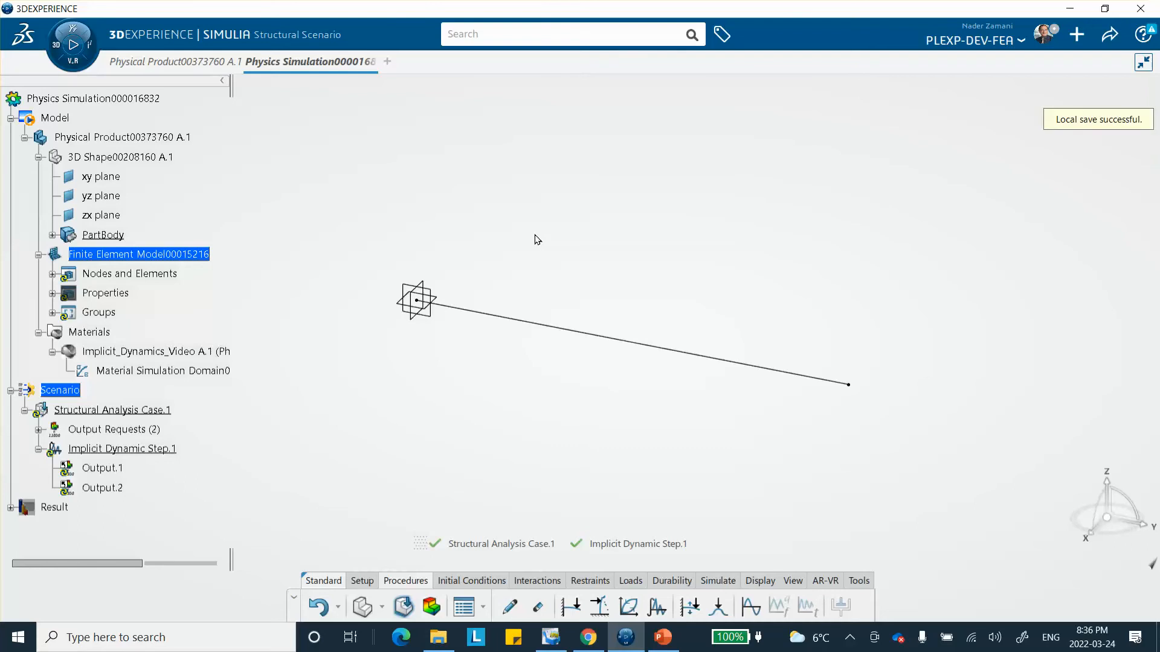
pyautogui.moveTo(589, 182); pyautogui.dragTo(554, 191, button='middle')
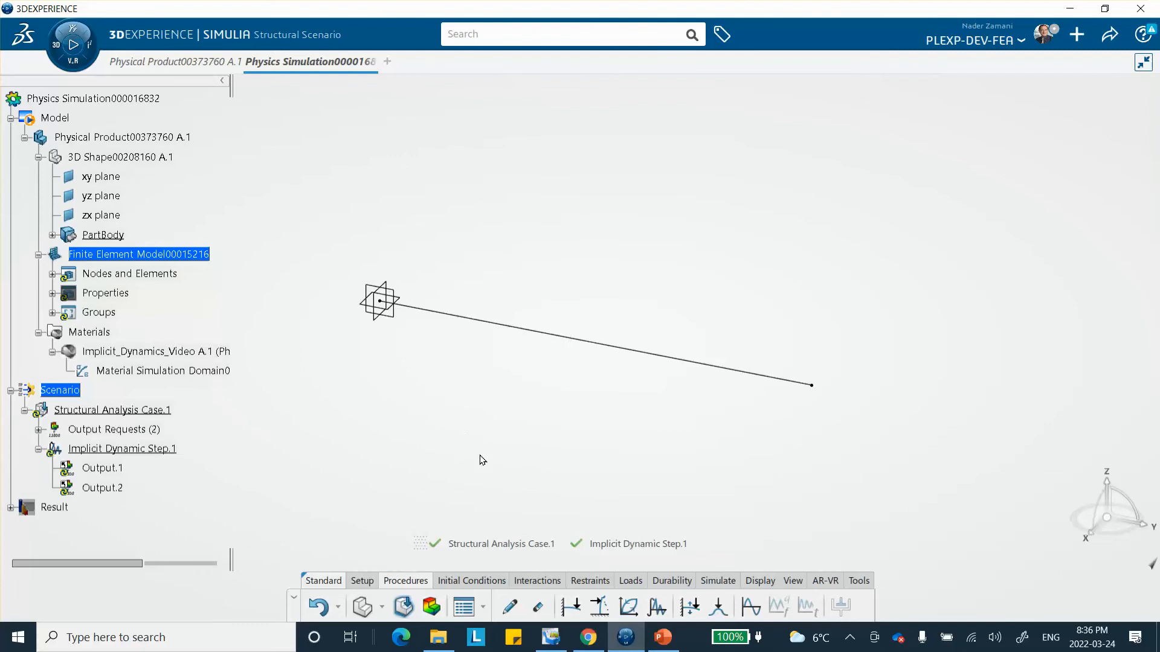
pyautogui.click(588, 581)
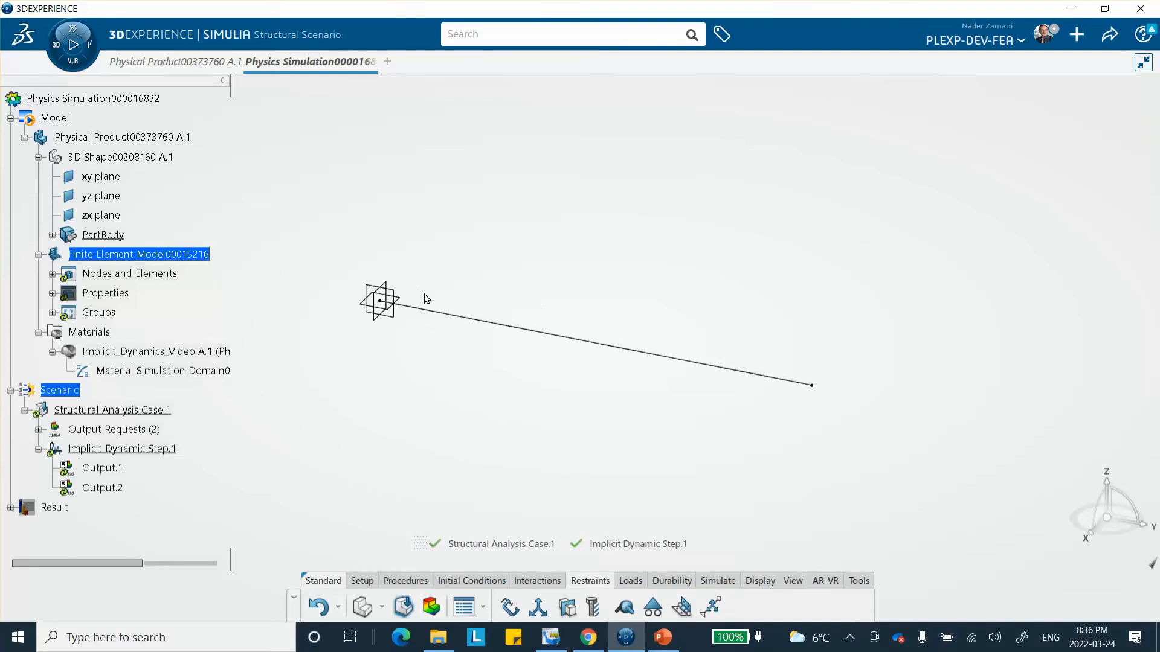
pyautogui.click(537, 607)
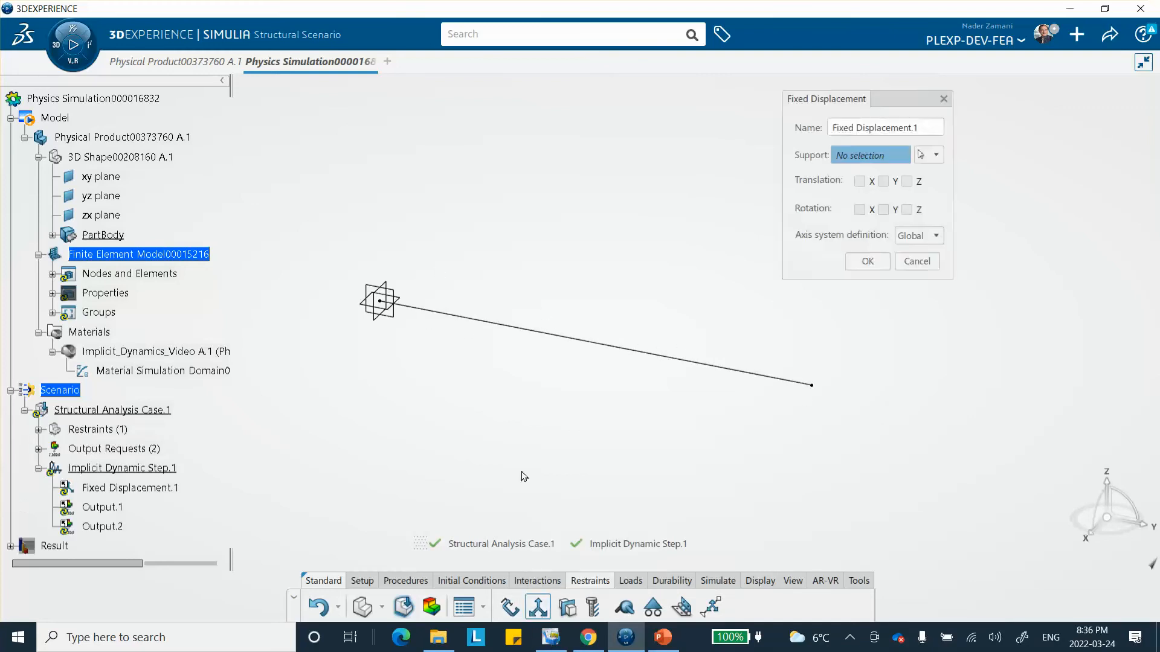
pyautogui.click(596, 343)
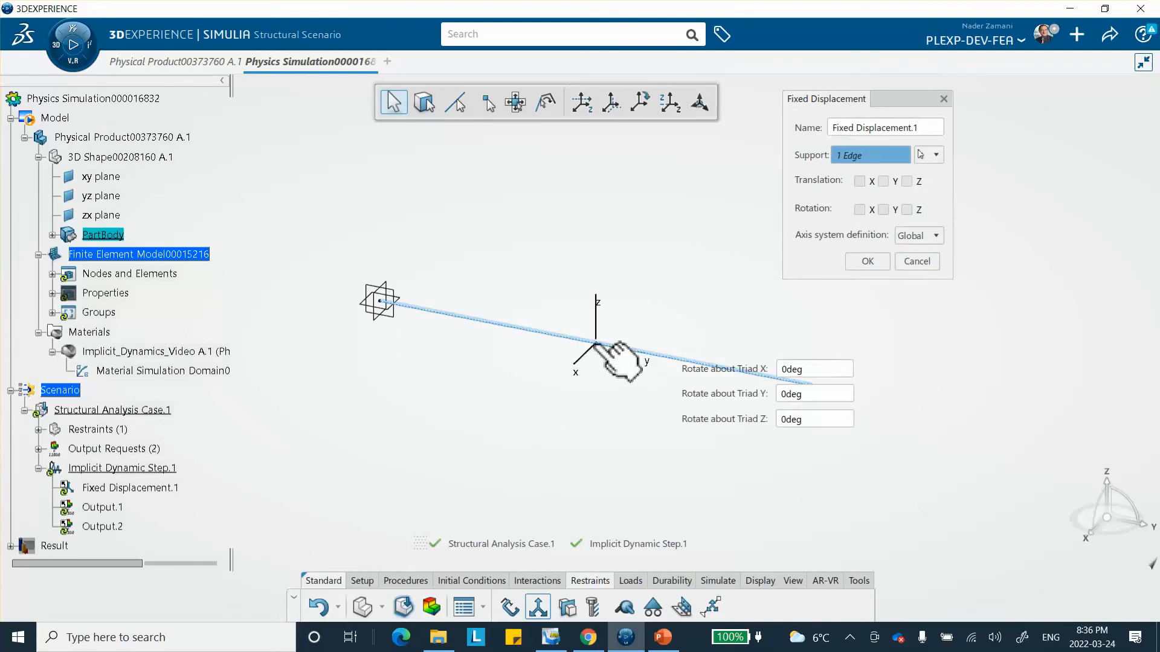
pyautogui.click(859, 181)
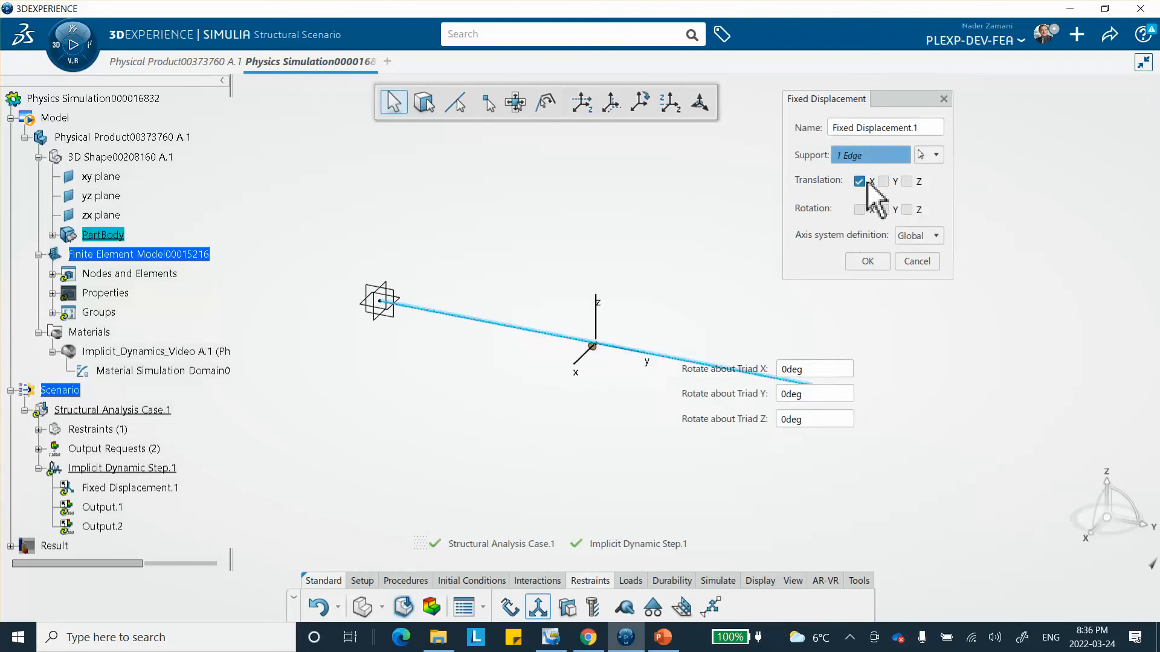
pyautogui.click(906, 181)
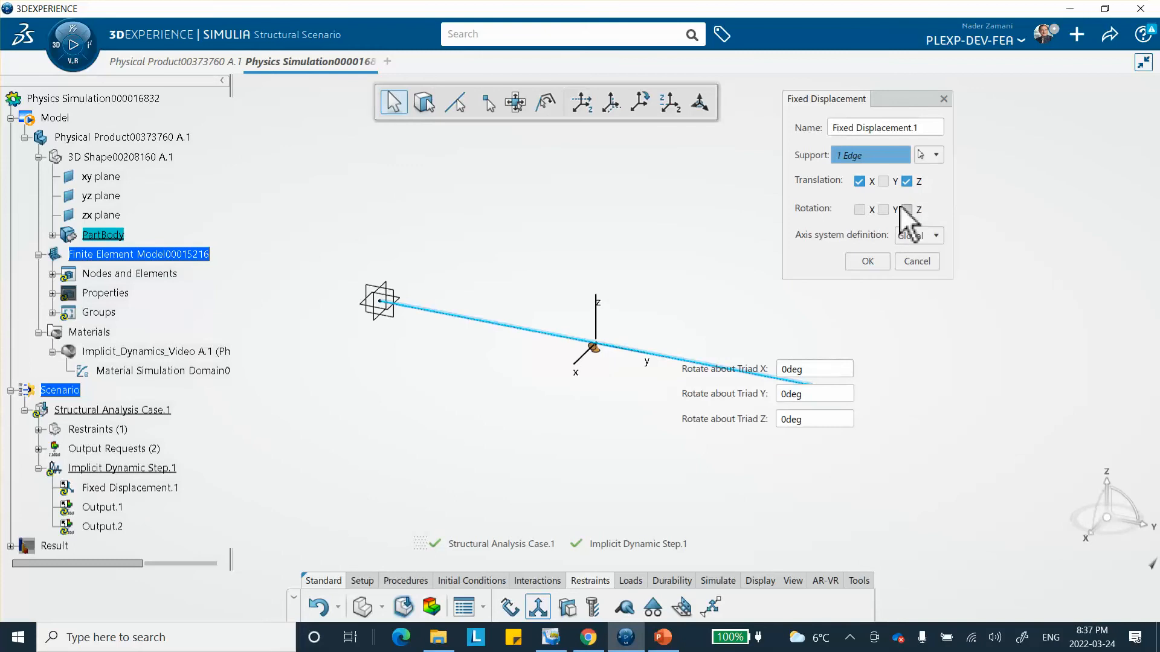
pyautogui.click(867, 261)
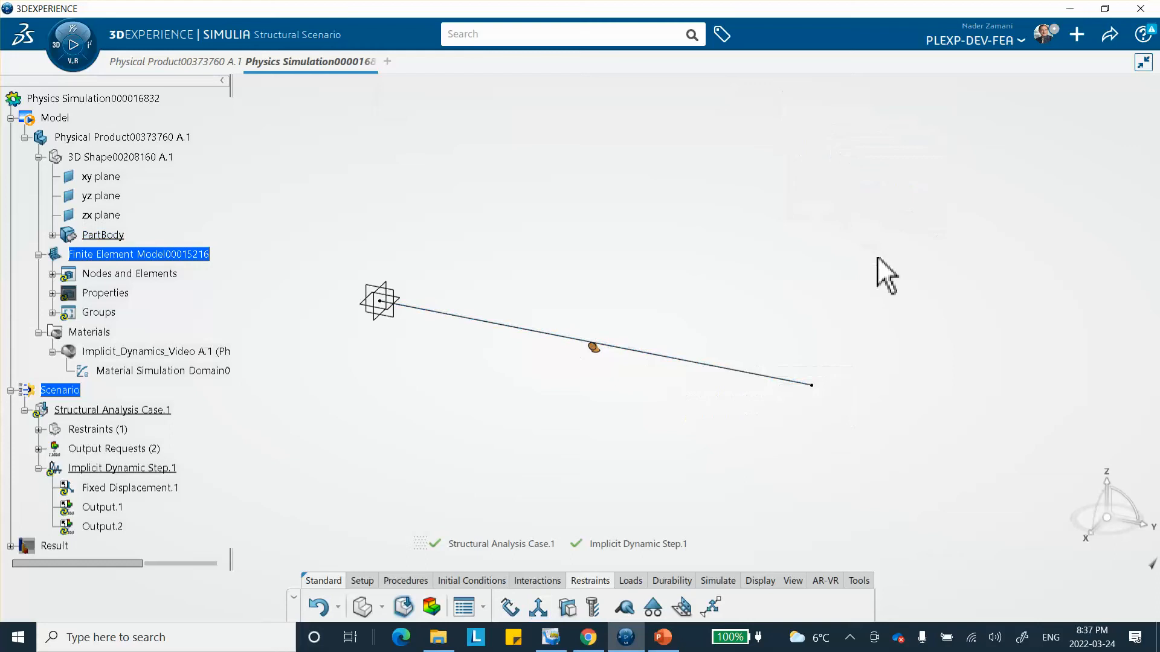
# Step: Apply a second fixed displacement to the vertex at the line's origin end, restraining only translation in Y
pyautogui.click(538, 608)
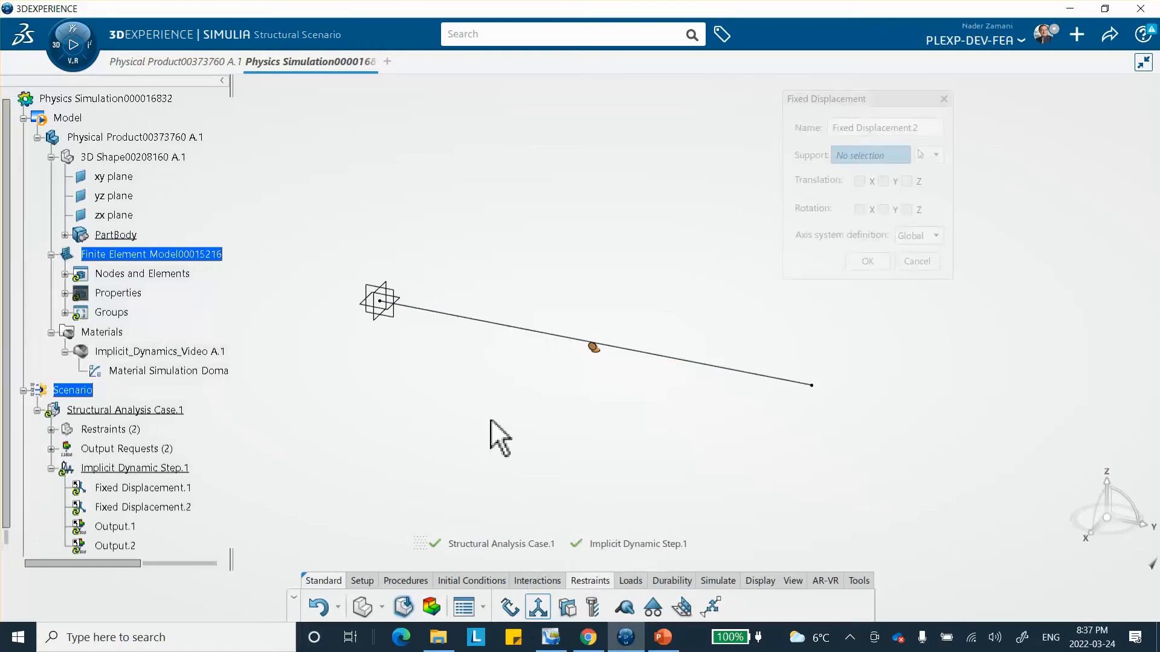
pyautogui.click(382, 303)
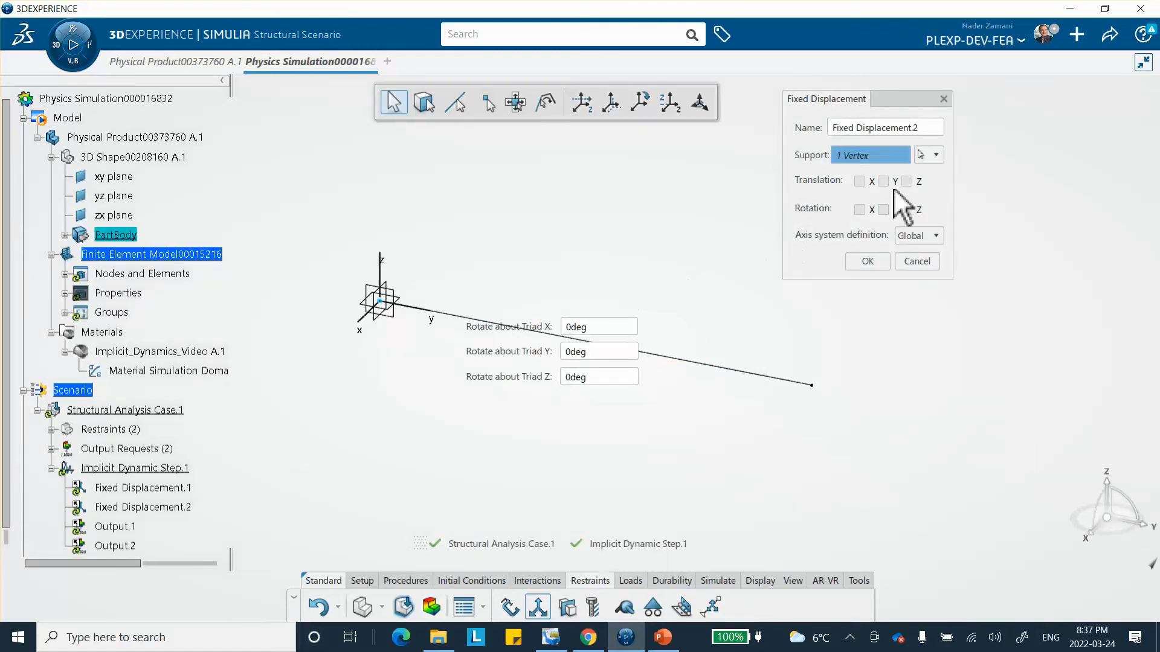
pyautogui.click(859, 182)
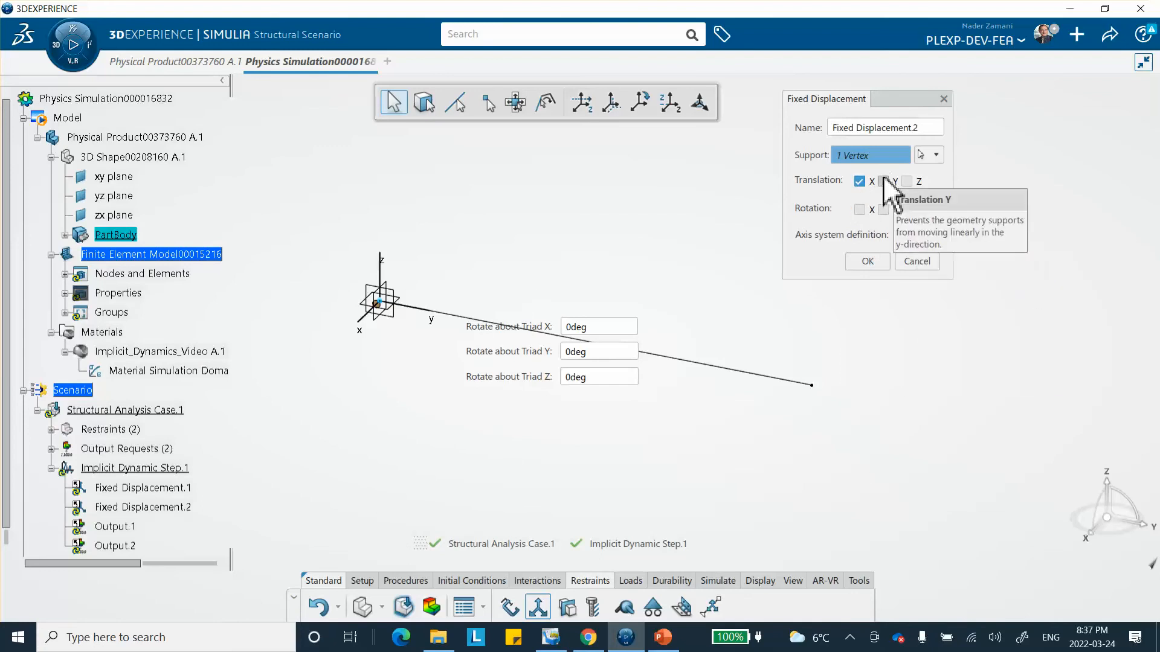
pyautogui.click(859, 181)
pyautogui.click(883, 181)
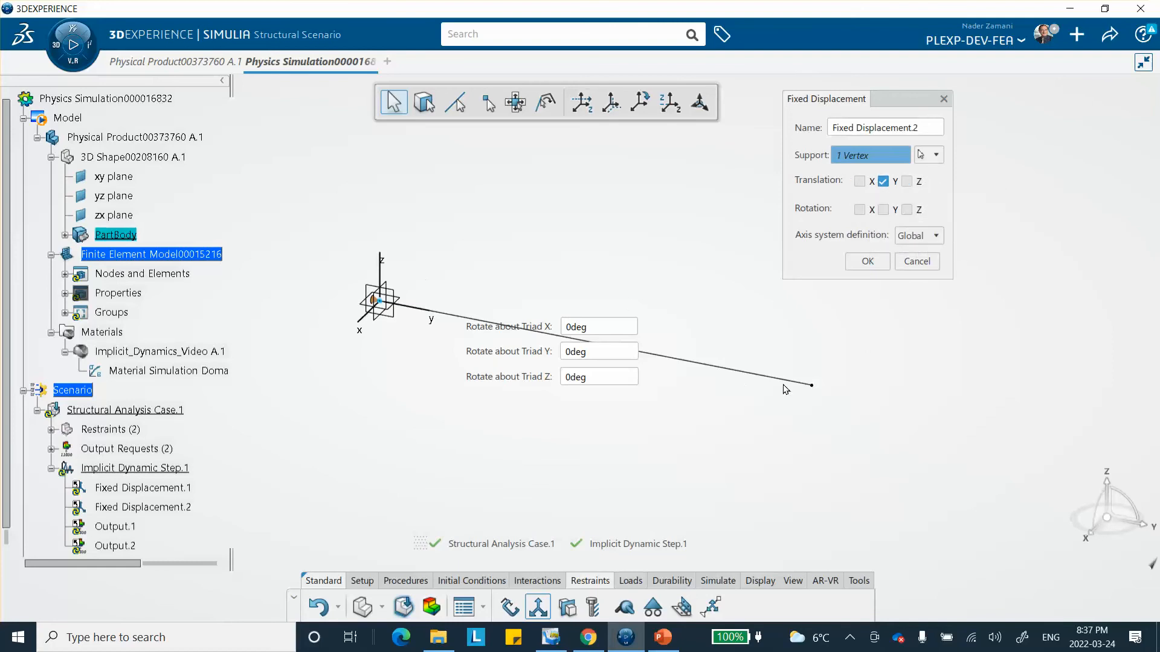
pyautogui.click(877, 264)
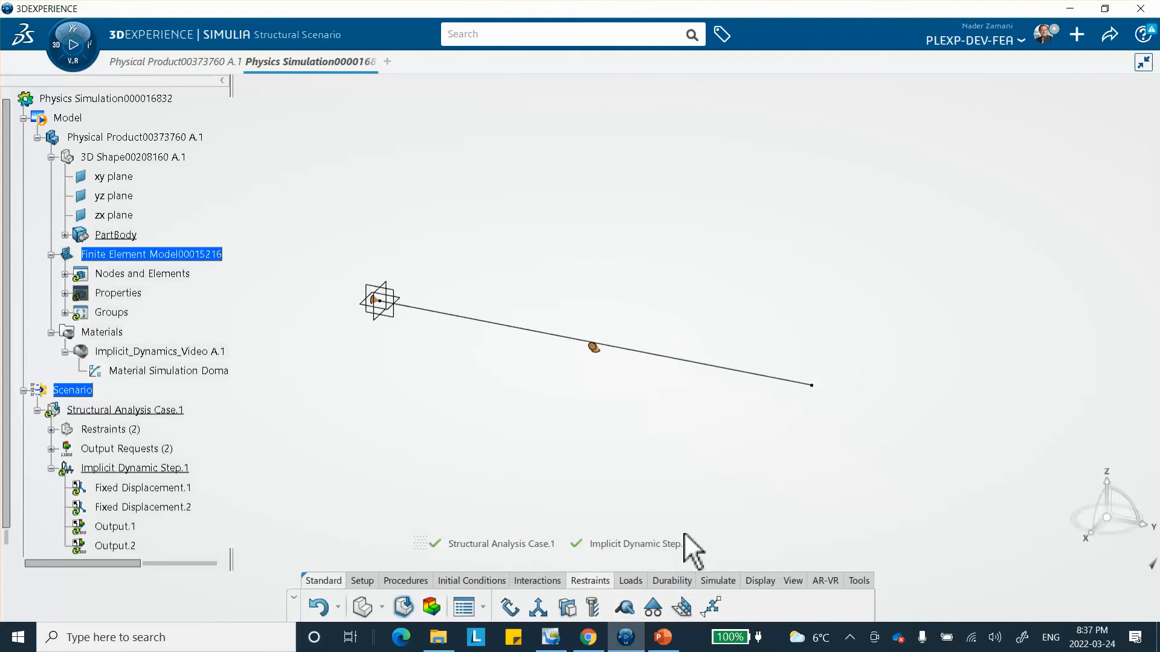
# Step: Switch to the PowerPoint presentation, examine the force-versus-time load curve on slide 2, and return to 3DEXPERIENCE
pyautogui.click(655, 635)
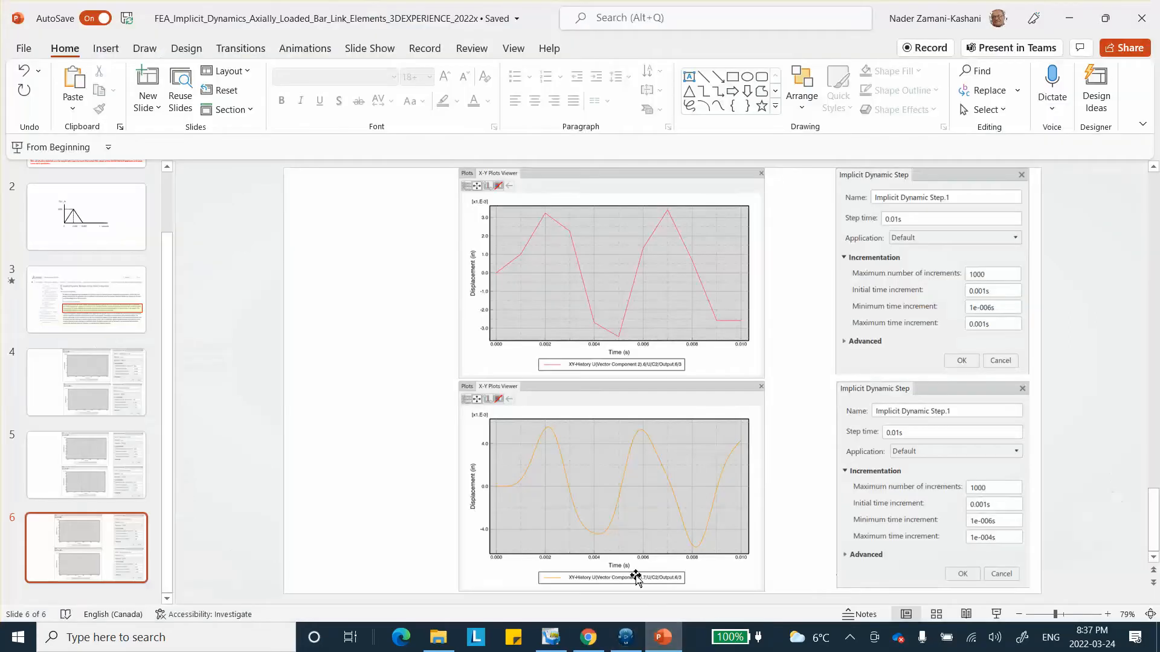
pyautogui.click(111, 245)
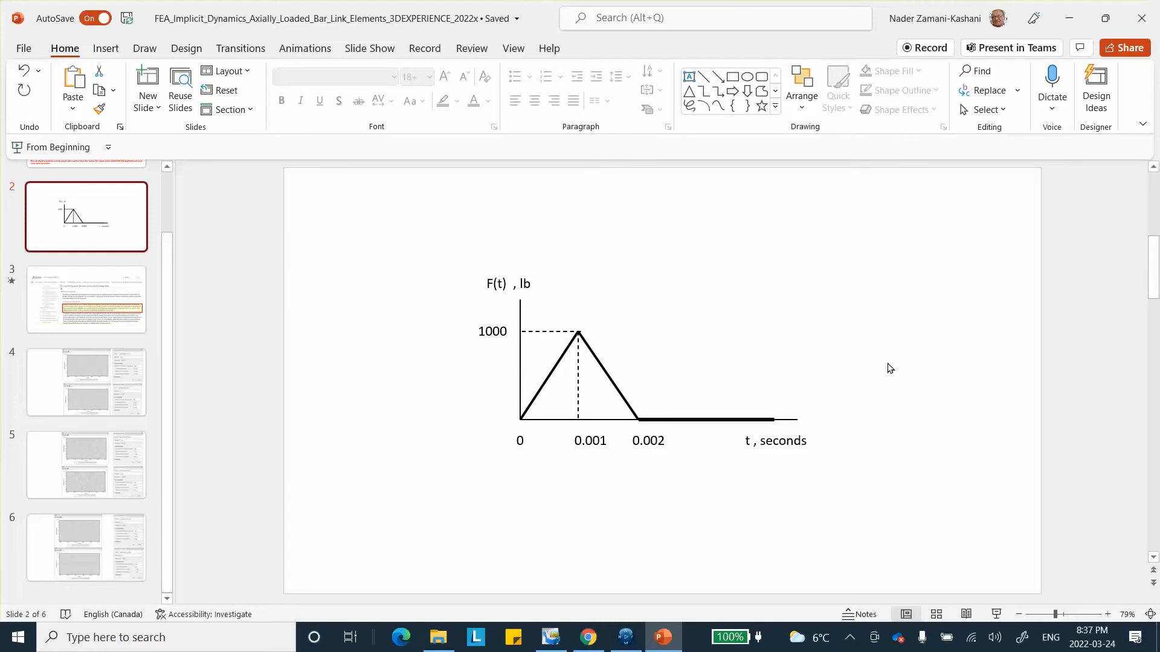
pyautogui.click(626, 638)
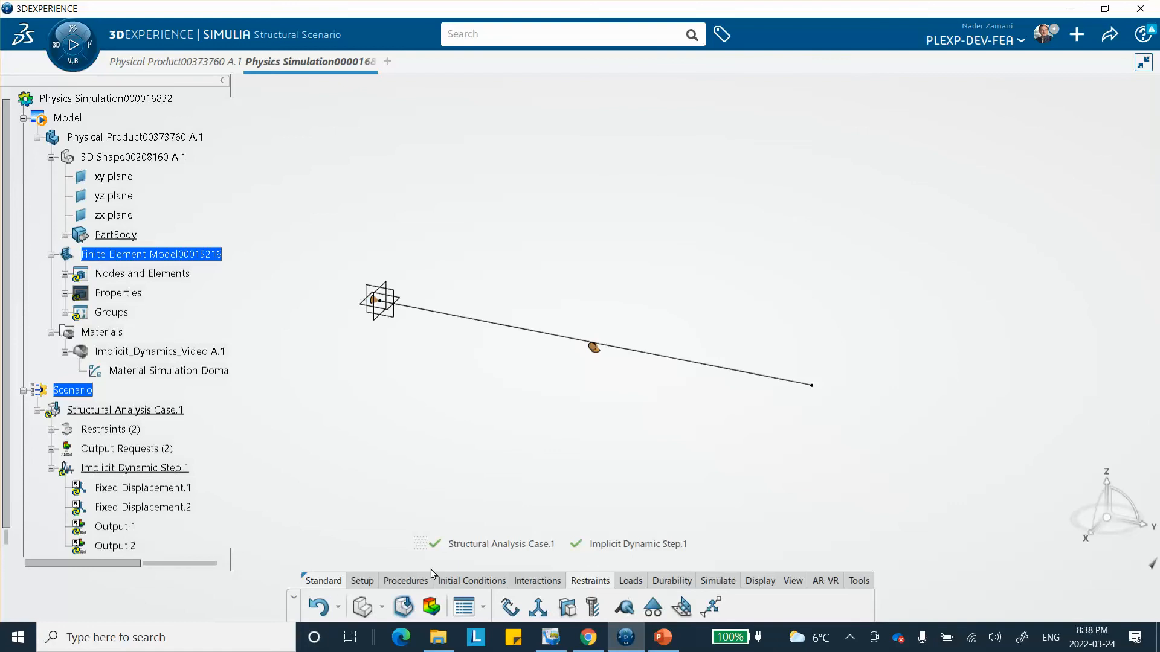
# Step: Start a tabular amplitude, recheck the load curve in the PowerPoint presentation, and set the amplitude's smoothing to 0
pyautogui.click(363, 581)
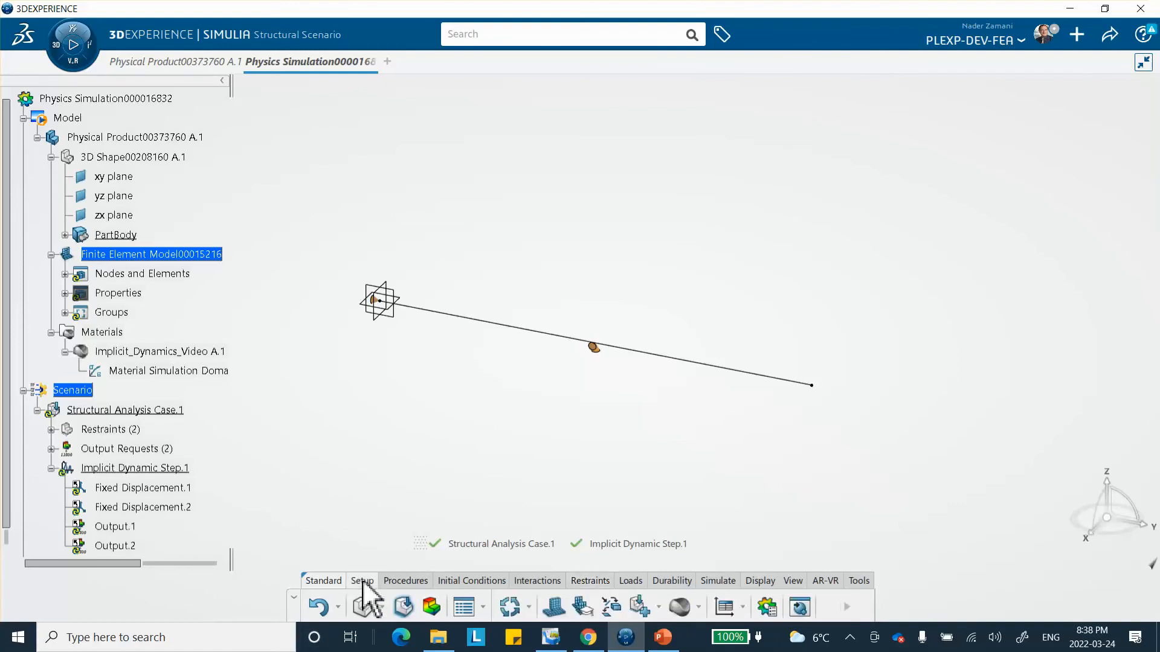
pyautogui.click(727, 609)
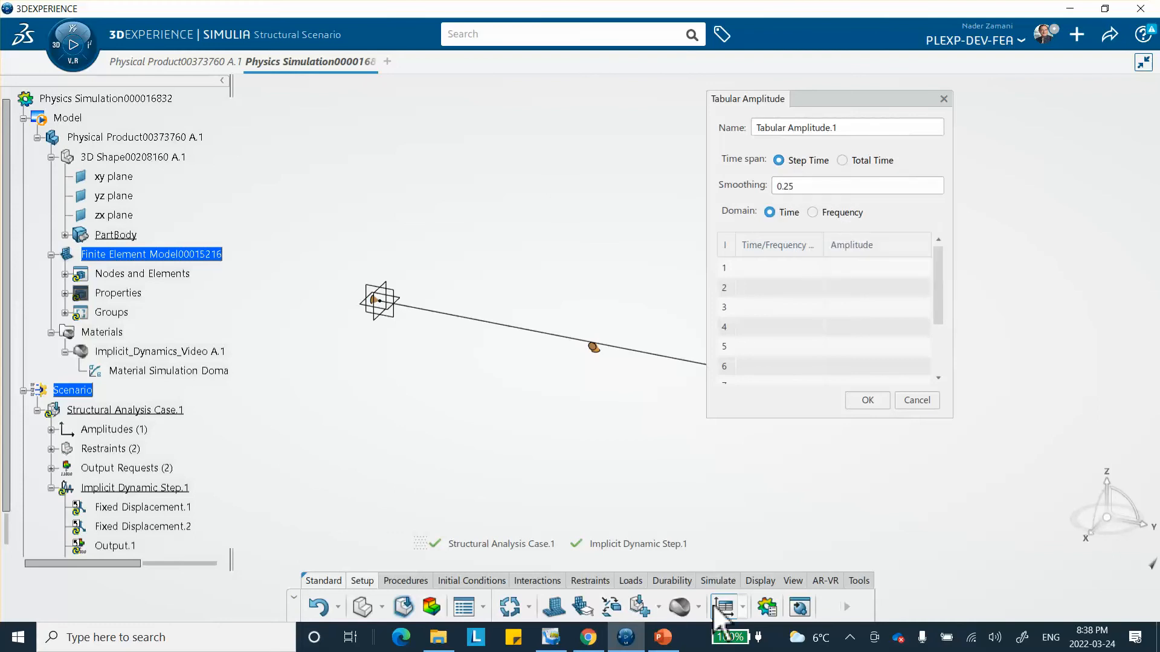
pyautogui.click(663, 638)
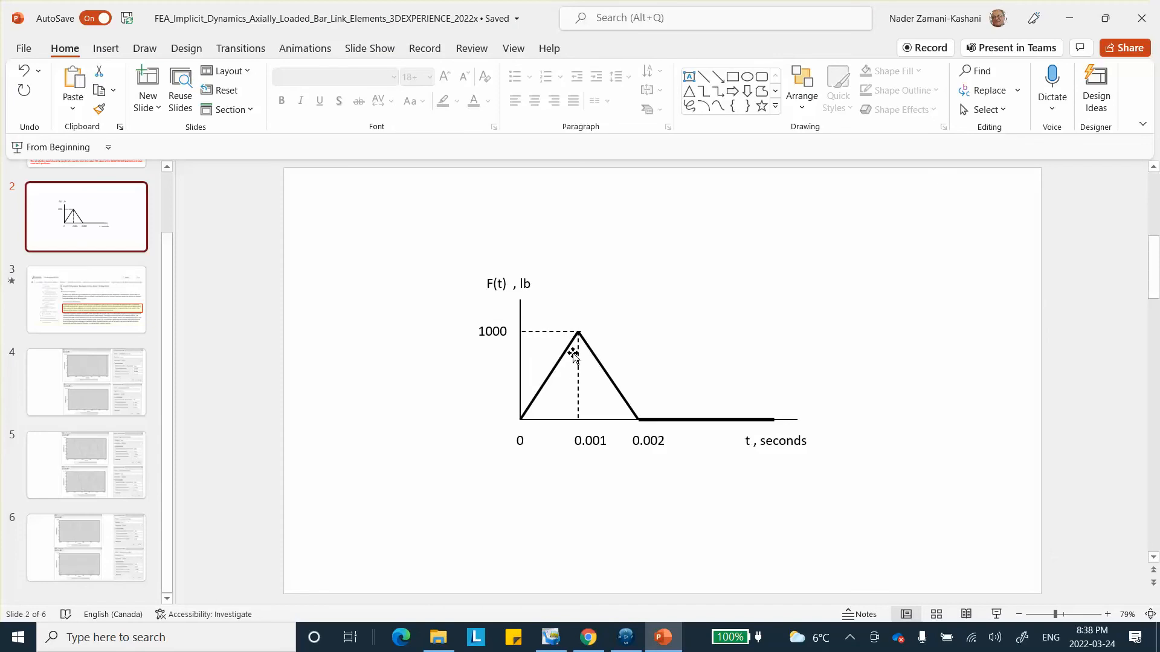
pyautogui.click(1073, 18)
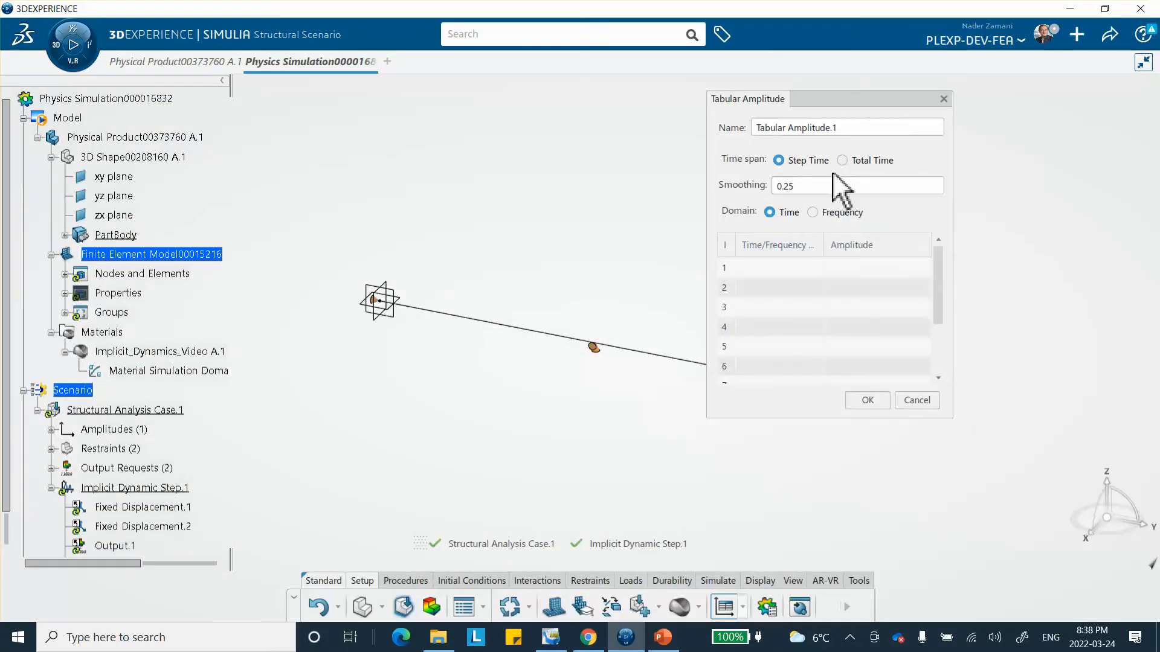
pyautogui.doubleClick(778, 188)
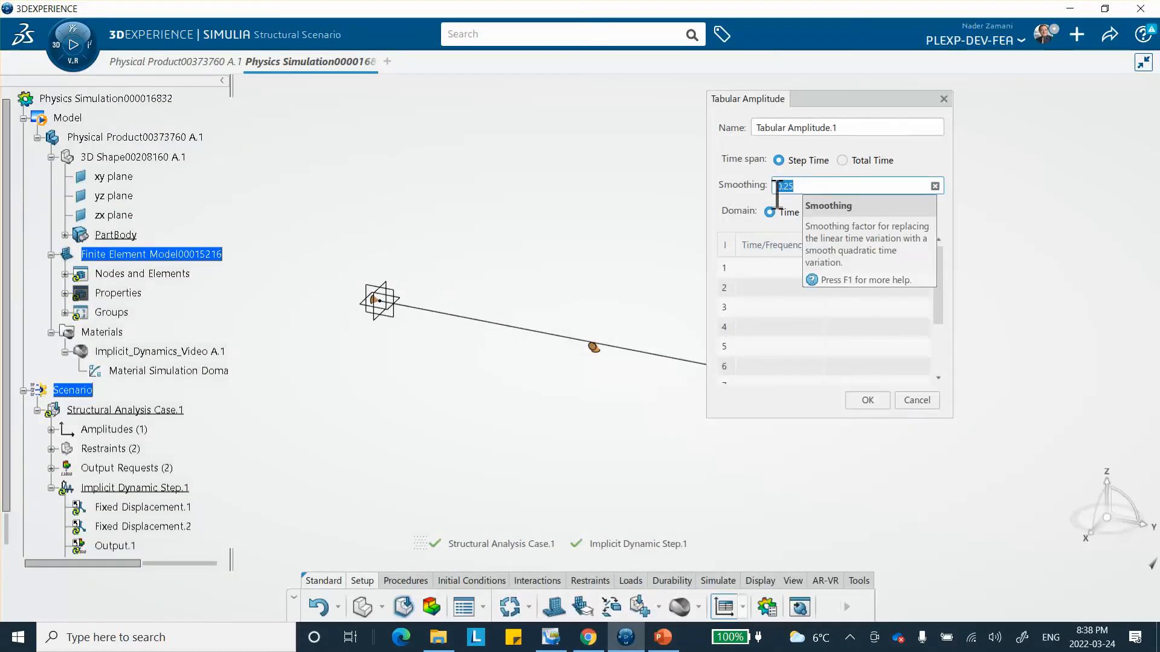
pyautogui.write('0')
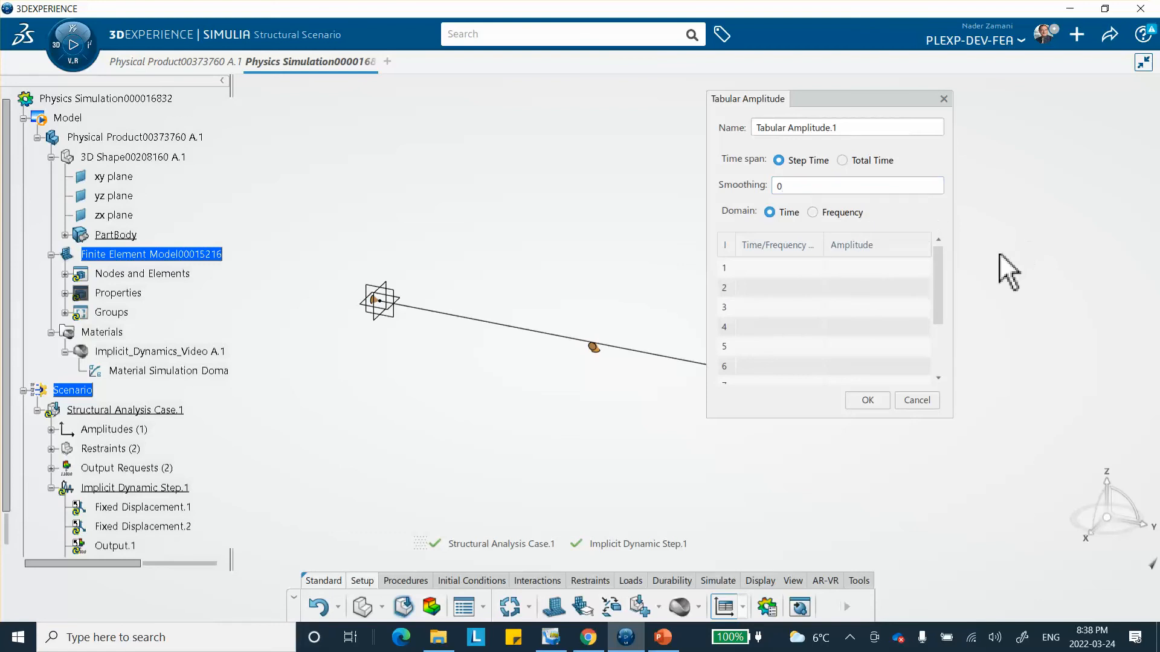
# Step: Fill the first two amplitude rows with time 0, amplitude 0 and time 0.001, amplitude 1000
pyautogui.click(759, 267)
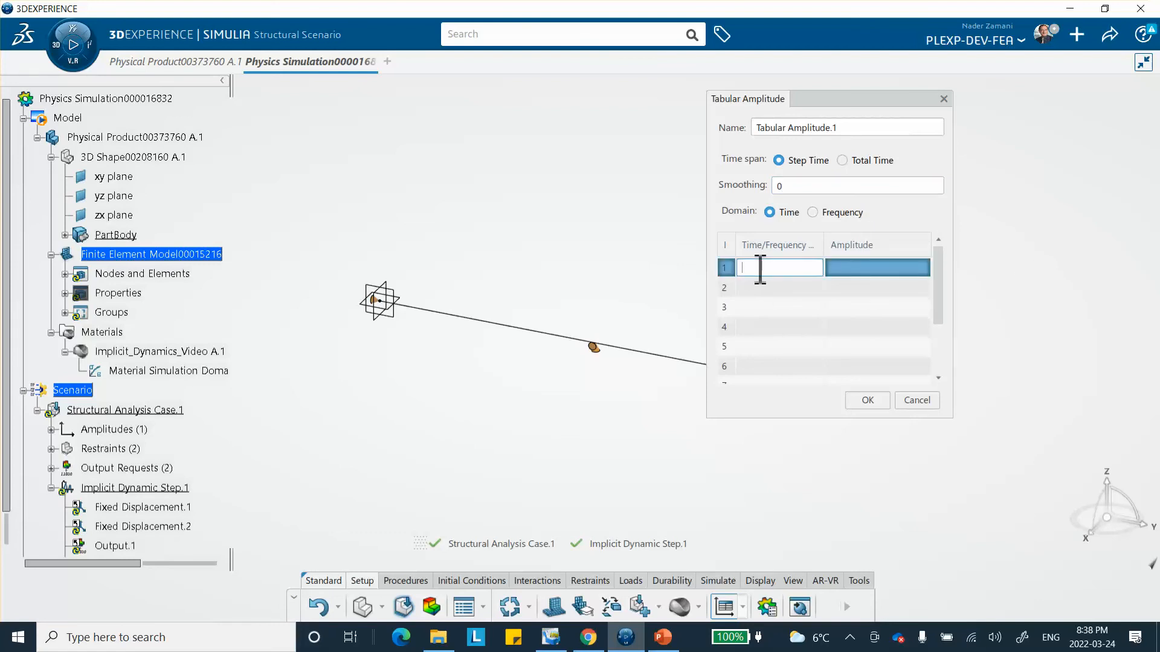
pyautogui.write('0')
pyautogui.click(852, 268)
pyautogui.write('0')
pyautogui.click(779, 289)
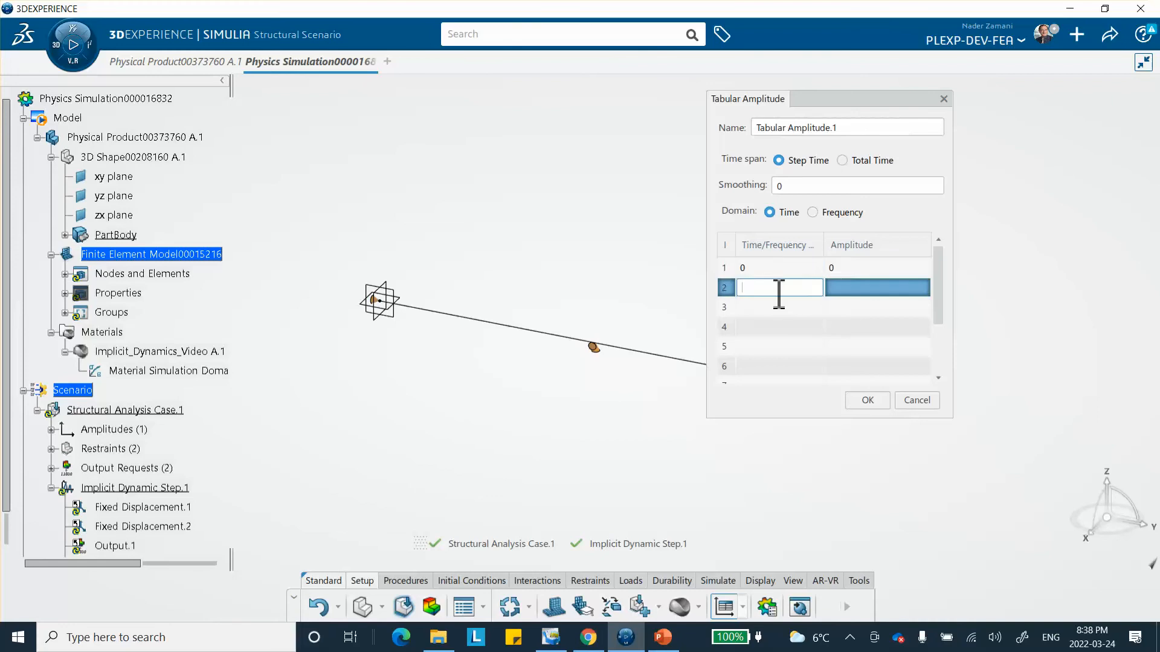
pyautogui.write('.001')
pyautogui.click(854, 288)
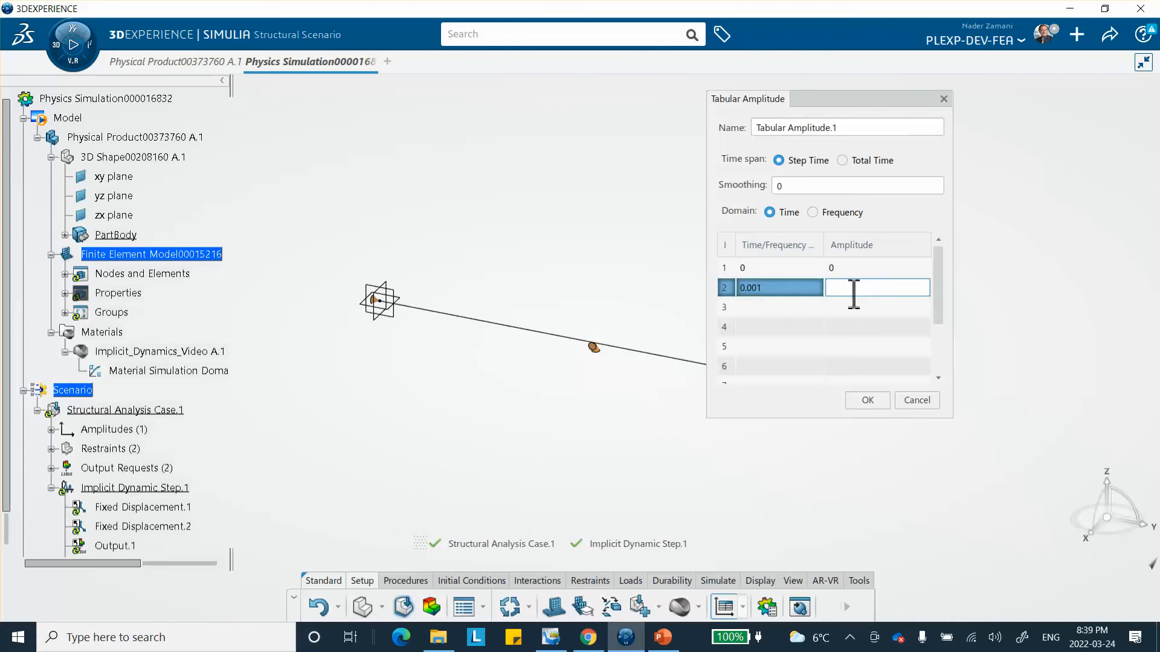
pyautogui.write('1000')
# Step: Fill amplitude rows 3 and 4 with zero amplitude at times 0.002 and 0.01
pyautogui.click(783, 307)
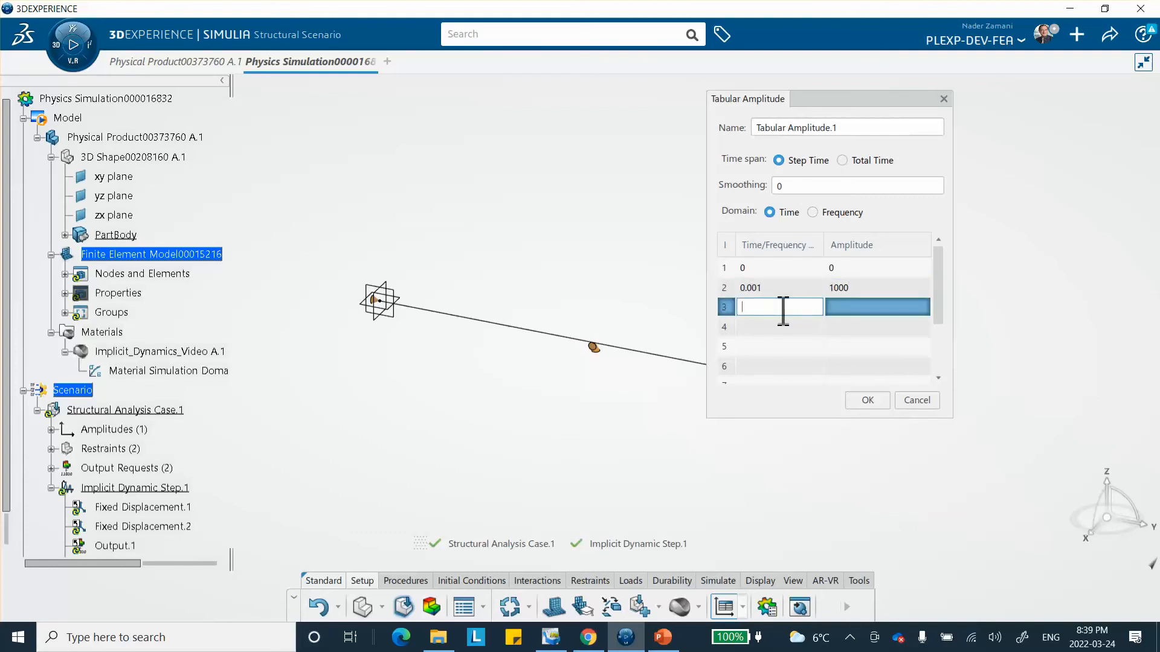
pyautogui.write('.002')
pyautogui.click(848, 308)
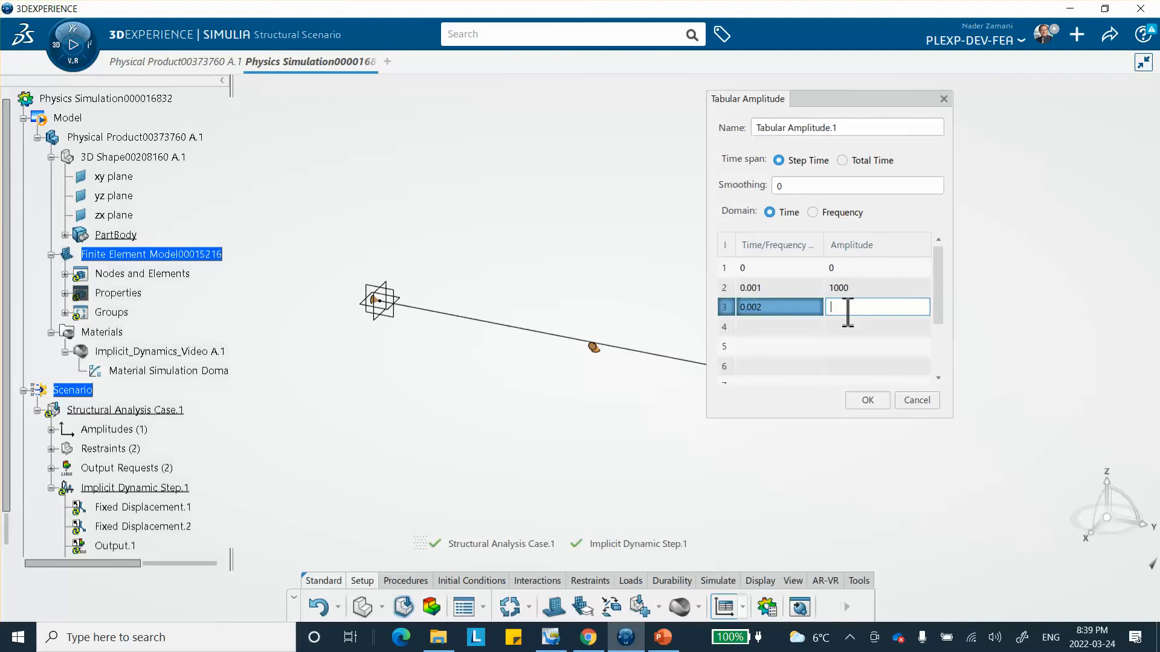
pyautogui.write('0')
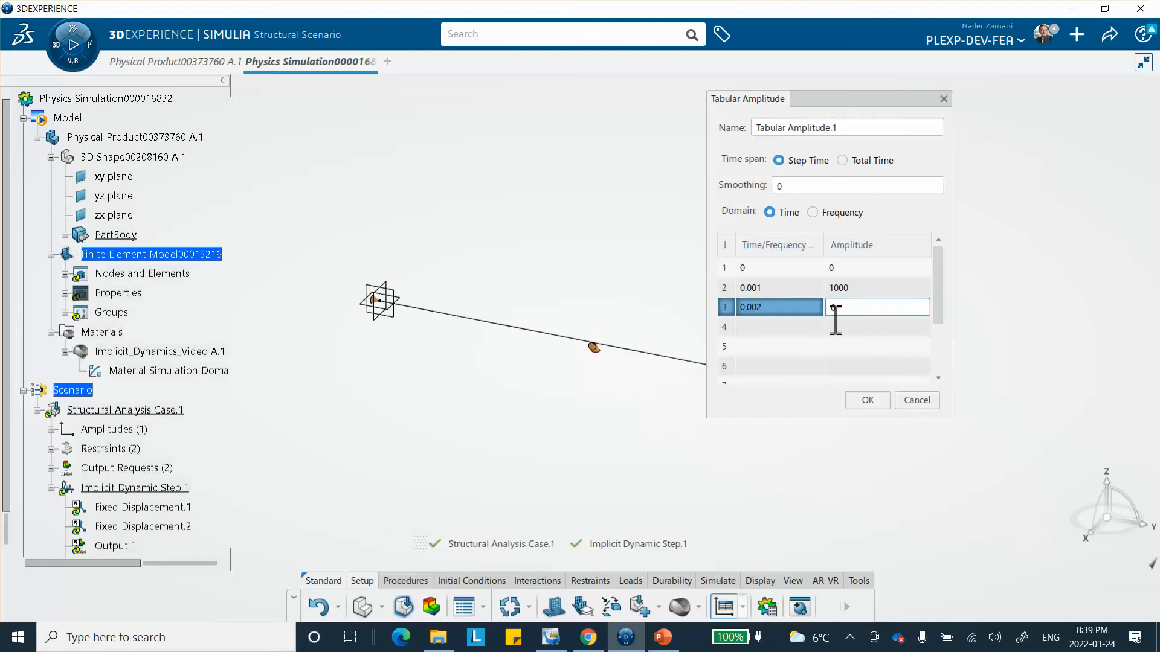
pyautogui.click(791, 327)
pyautogui.write('.0')
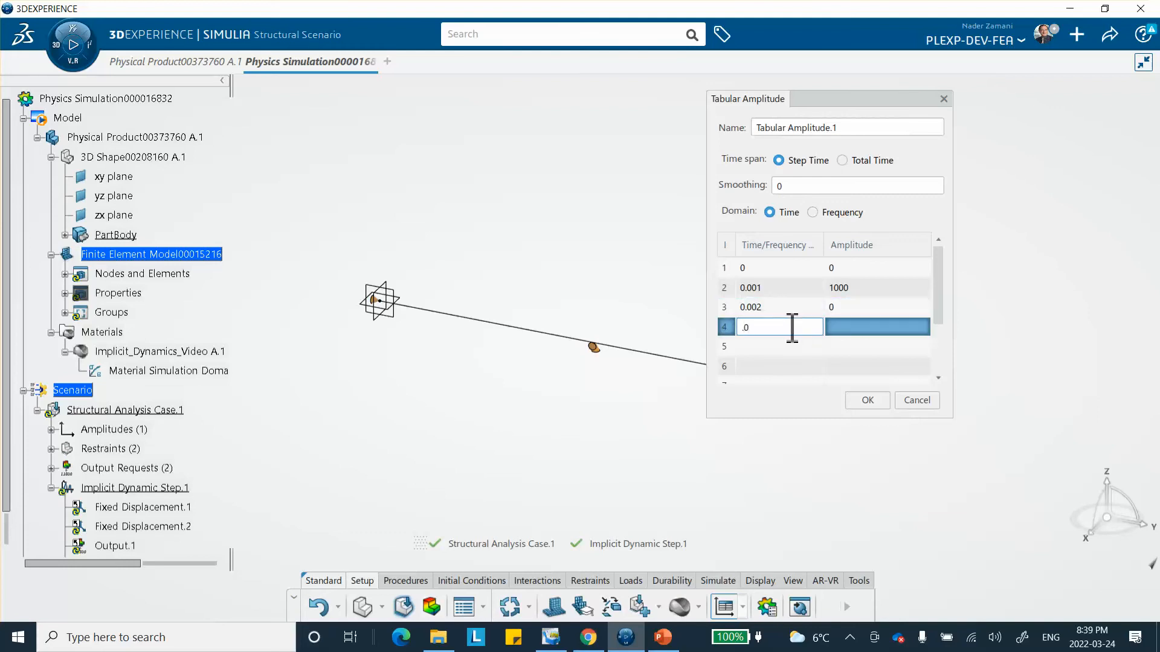
pyautogui.write('1')
pyautogui.click(849, 327)
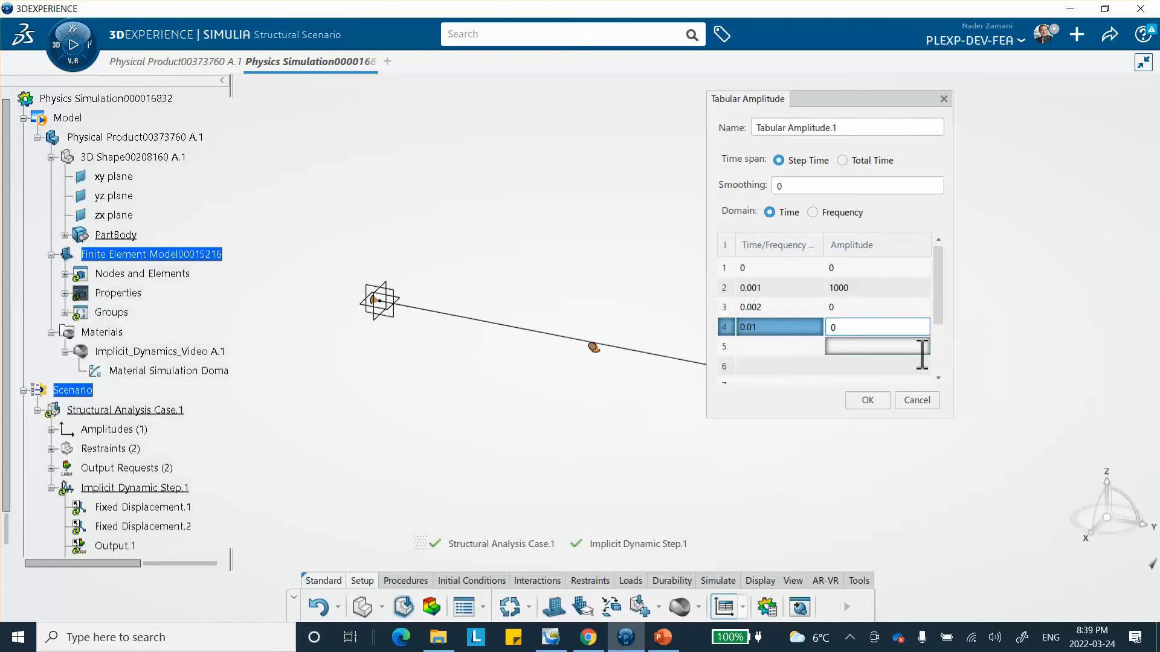
pyautogui.click(860, 366)
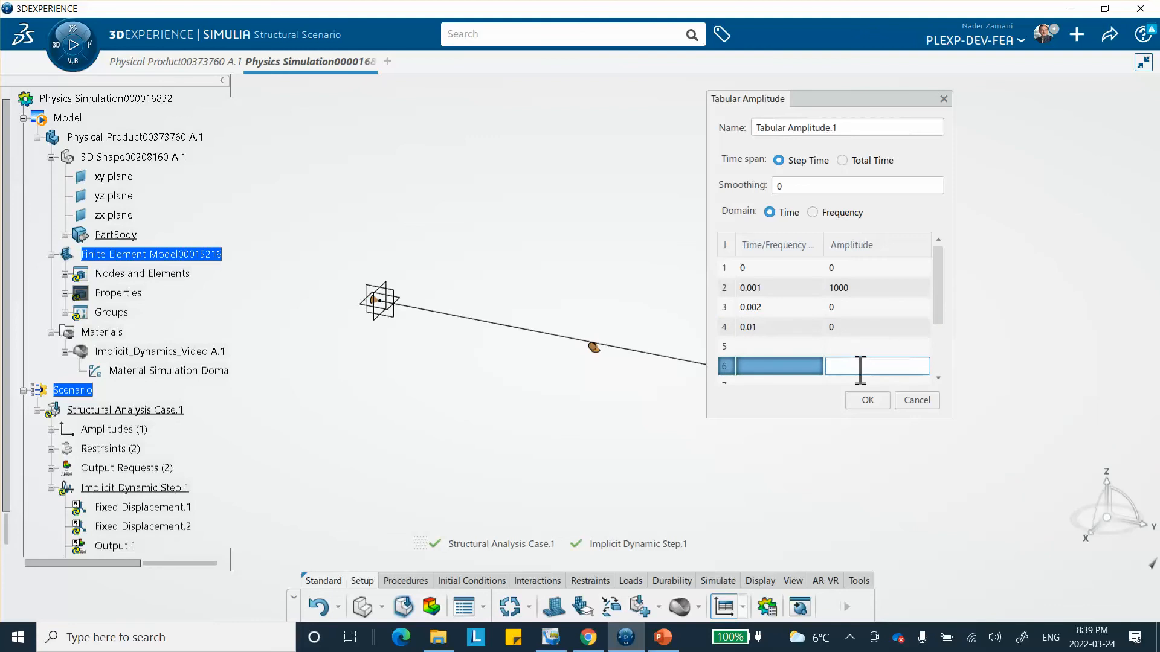
# Step: Plot the tabular amplitude to check its shape, close the plot, and accept the amplitude definition
pyautogui.rightClick(800, 343)
pyautogui.click(832, 375)
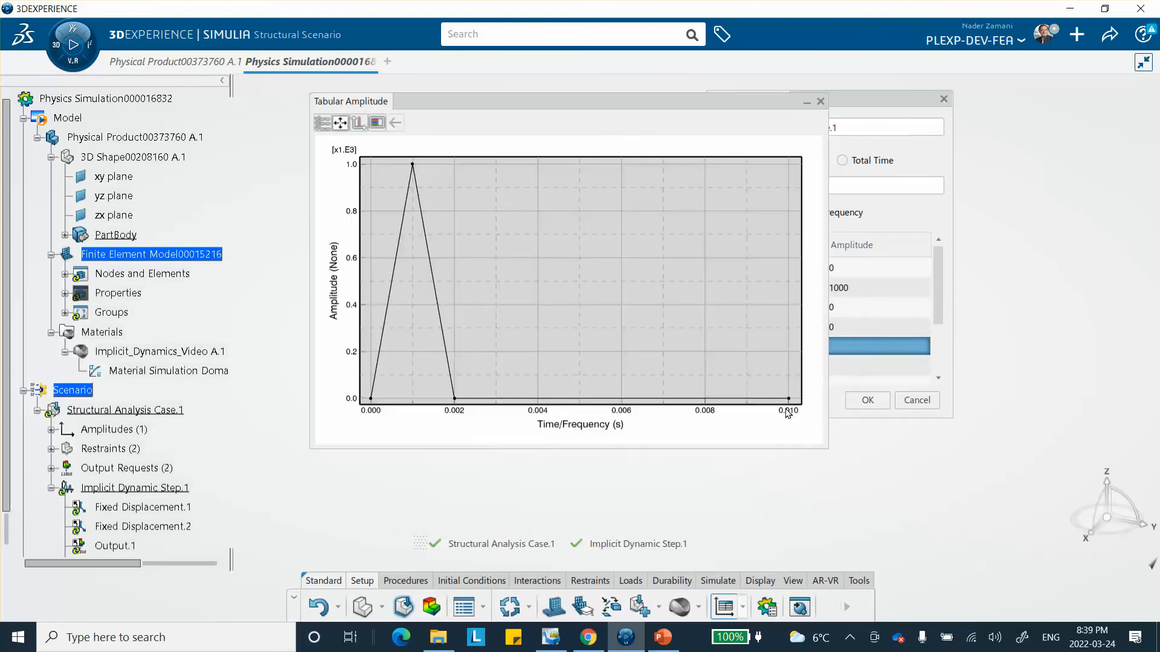
pyautogui.click(820, 101)
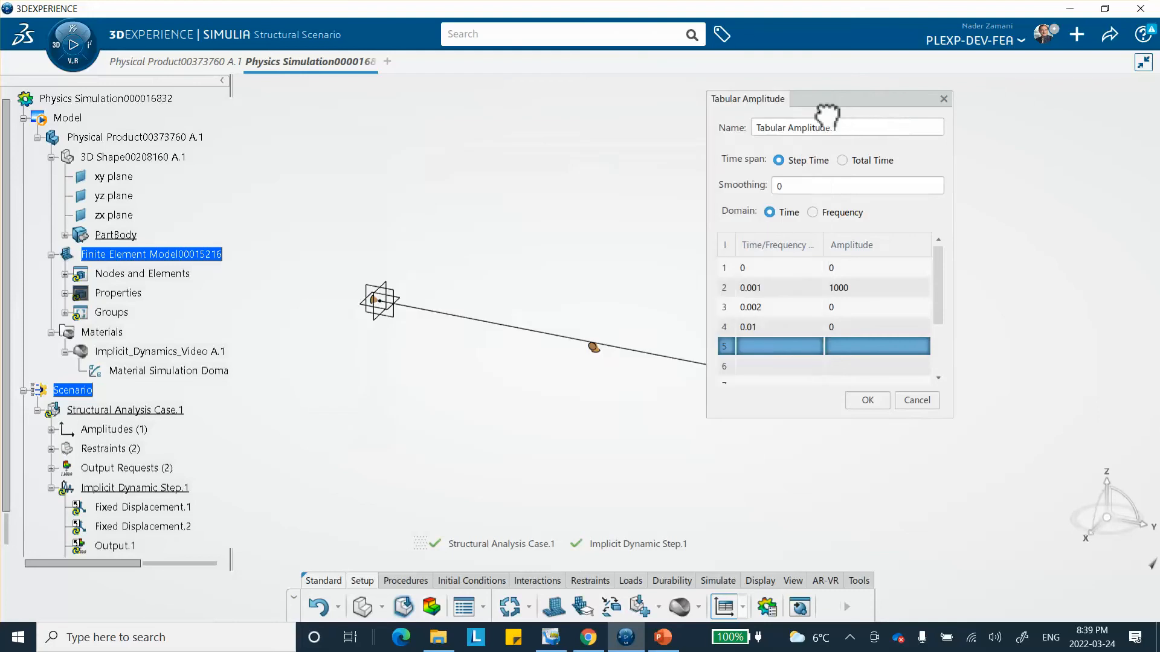
pyautogui.click(867, 401)
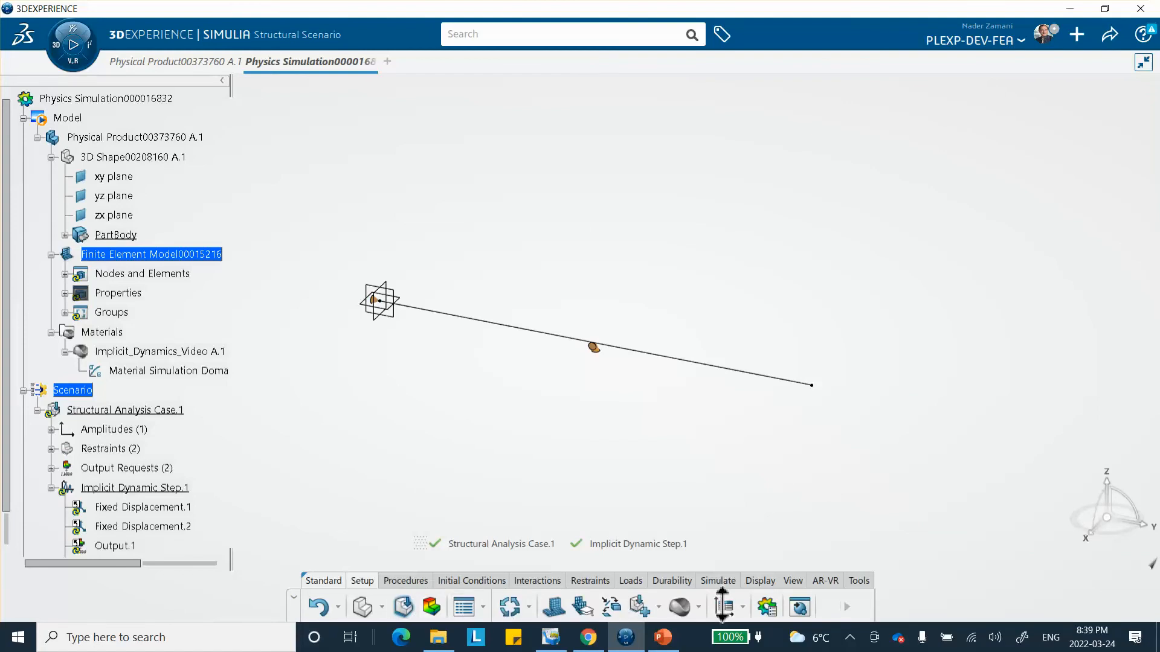
# Step: Run the model and scenario checks and the simulation checks, closing each status report
pyautogui.click(720, 579)
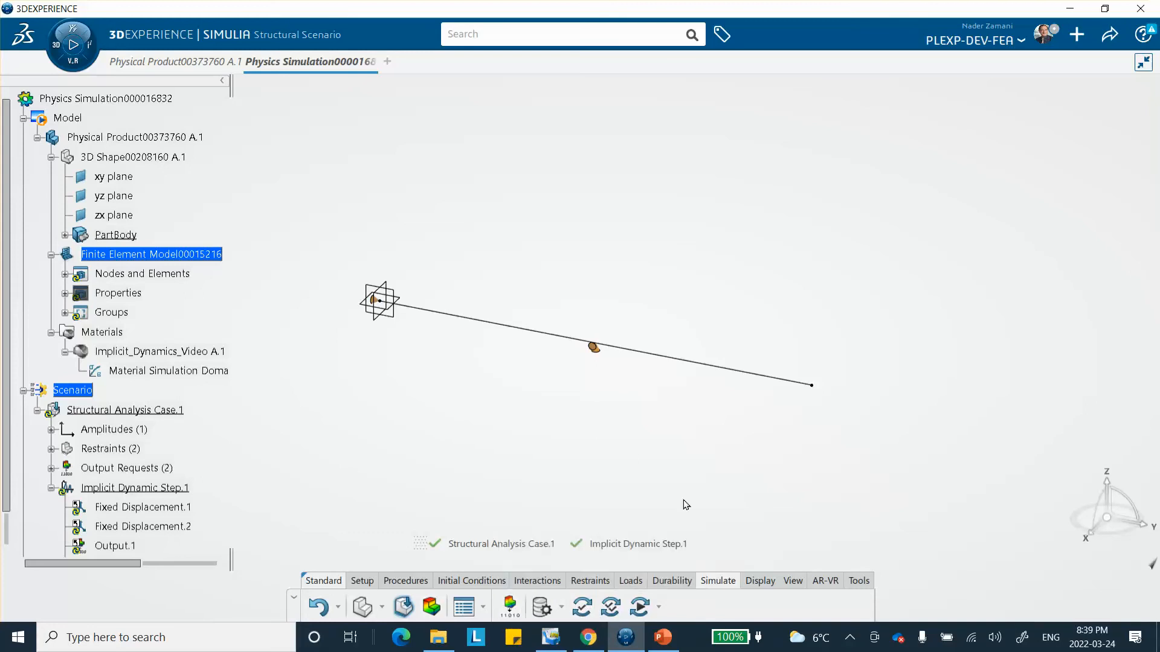
pyautogui.click(583, 606)
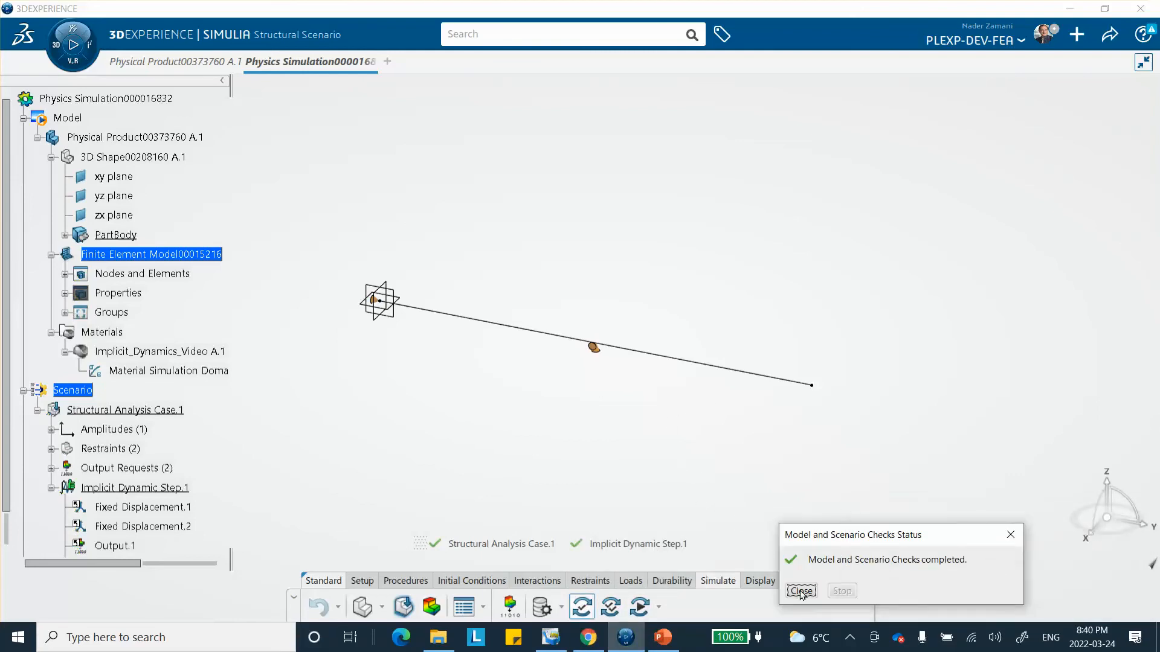
pyautogui.click(802, 591)
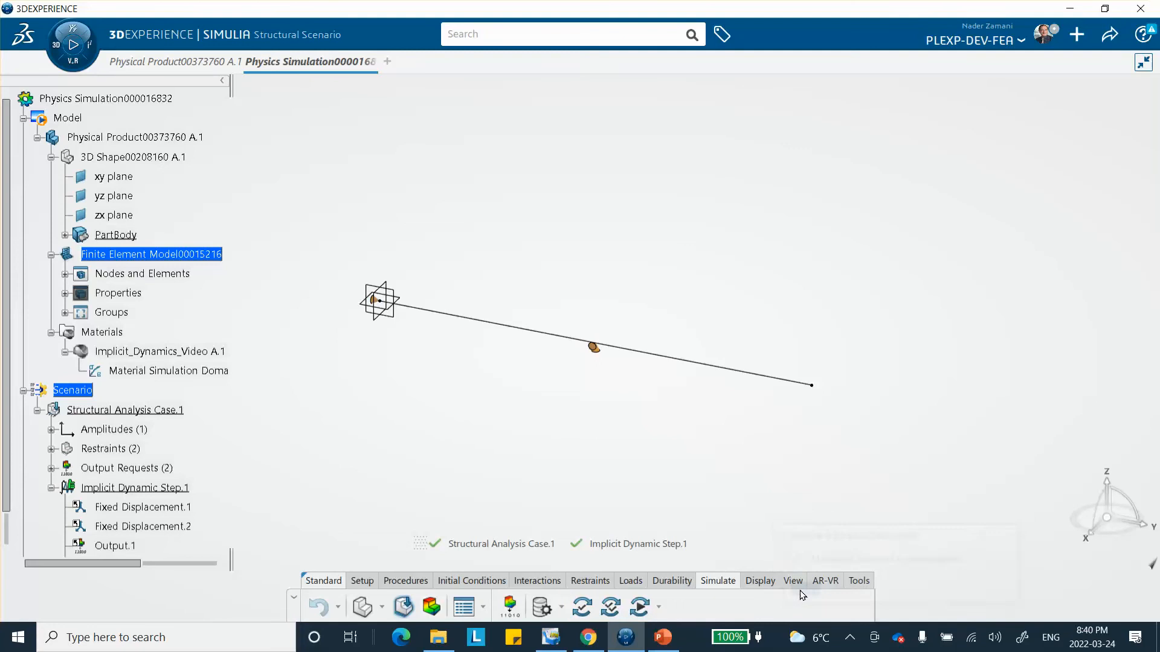
pyautogui.click(611, 609)
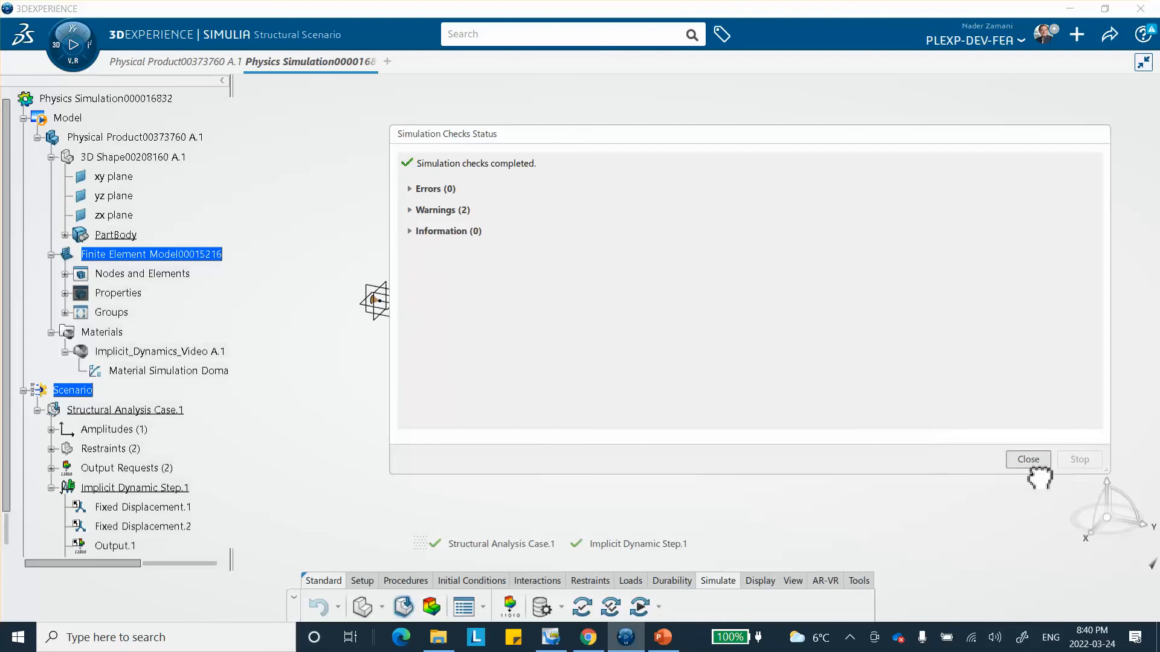
pyautogui.click(1030, 463)
# Step: Run the simulation, view its plot of total time versus increment, and close the simulation status
pyautogui.click(640, 607)
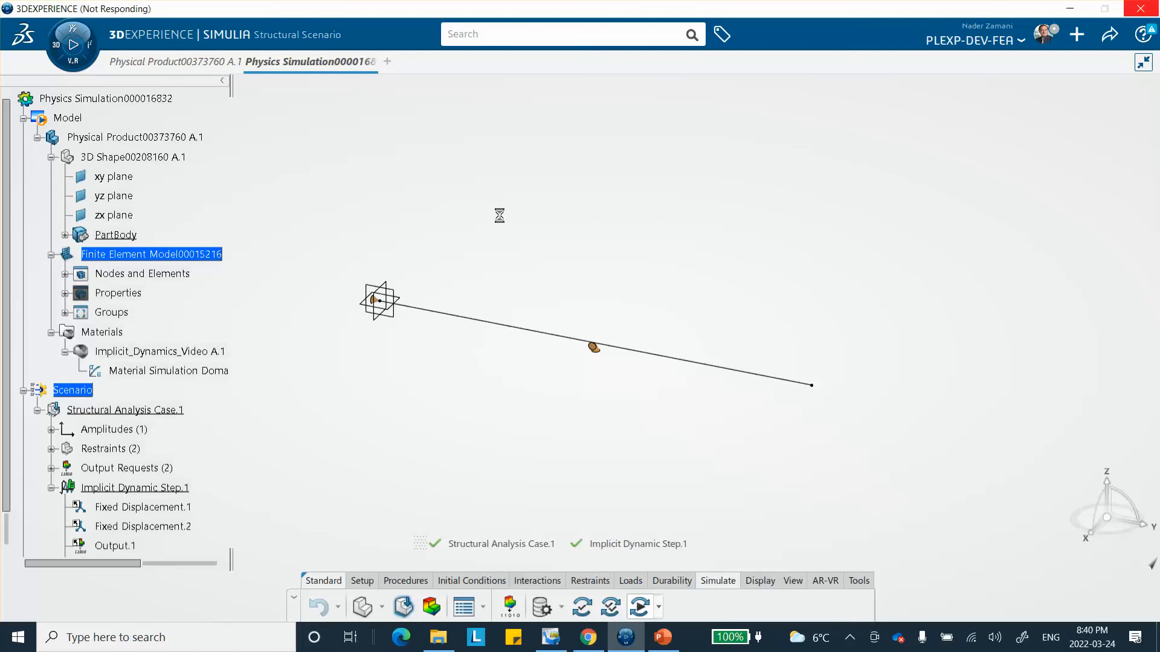
pyautogui.click(803, 501)
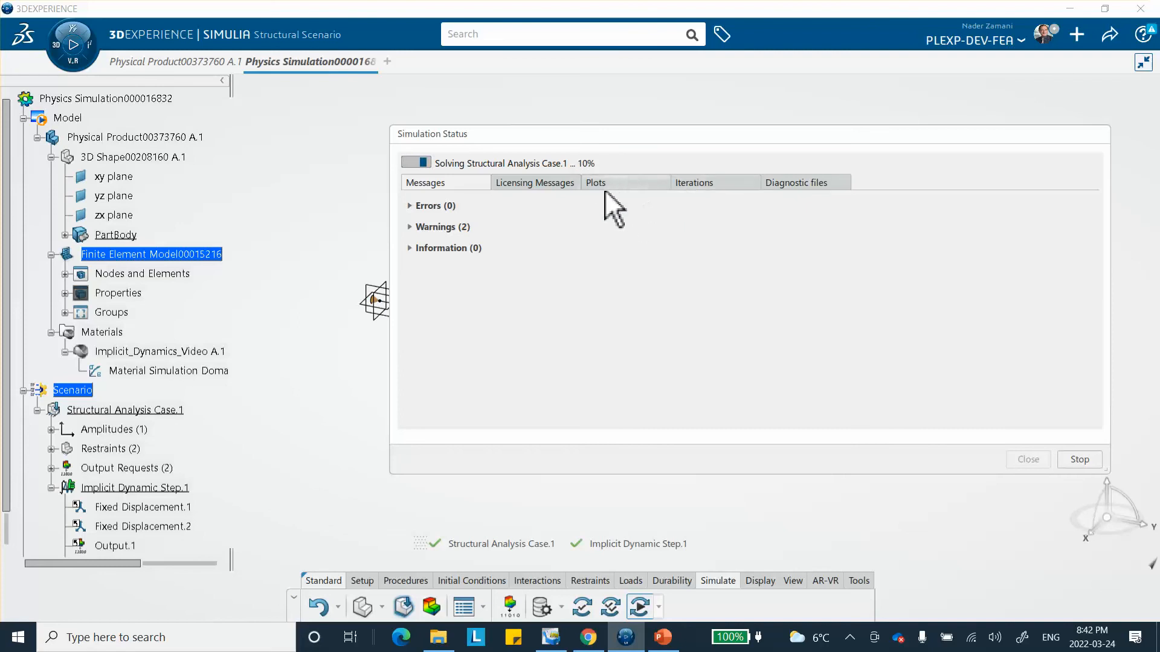
pyautogui.moveTo(607, 185)
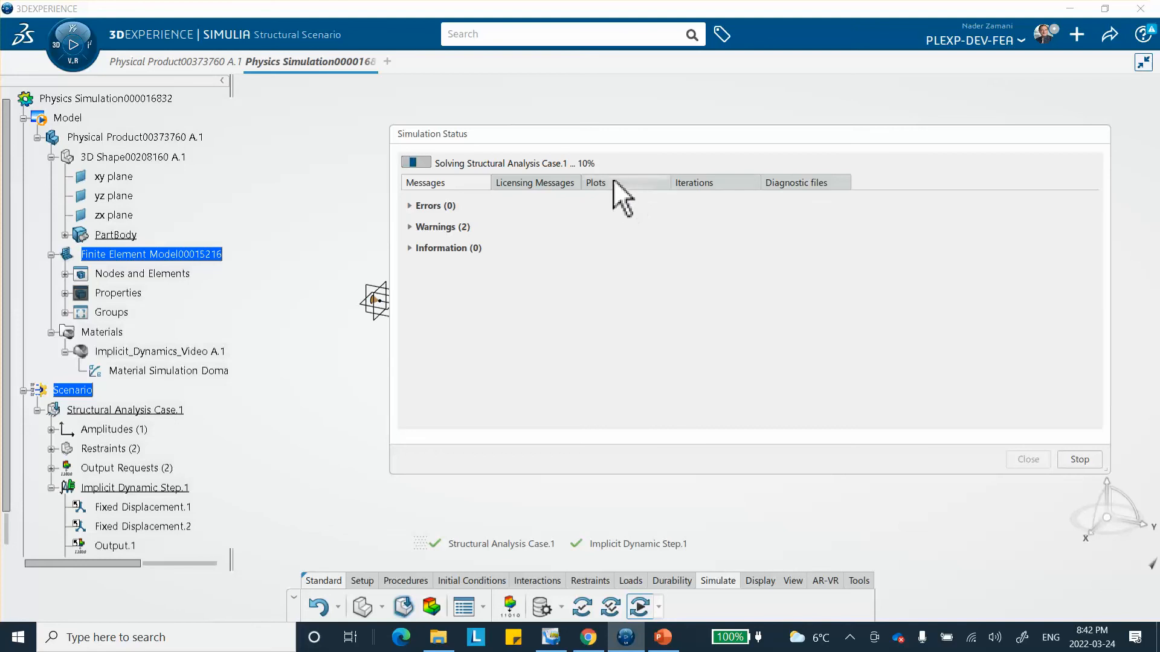
pyautogui.click(627, 183)
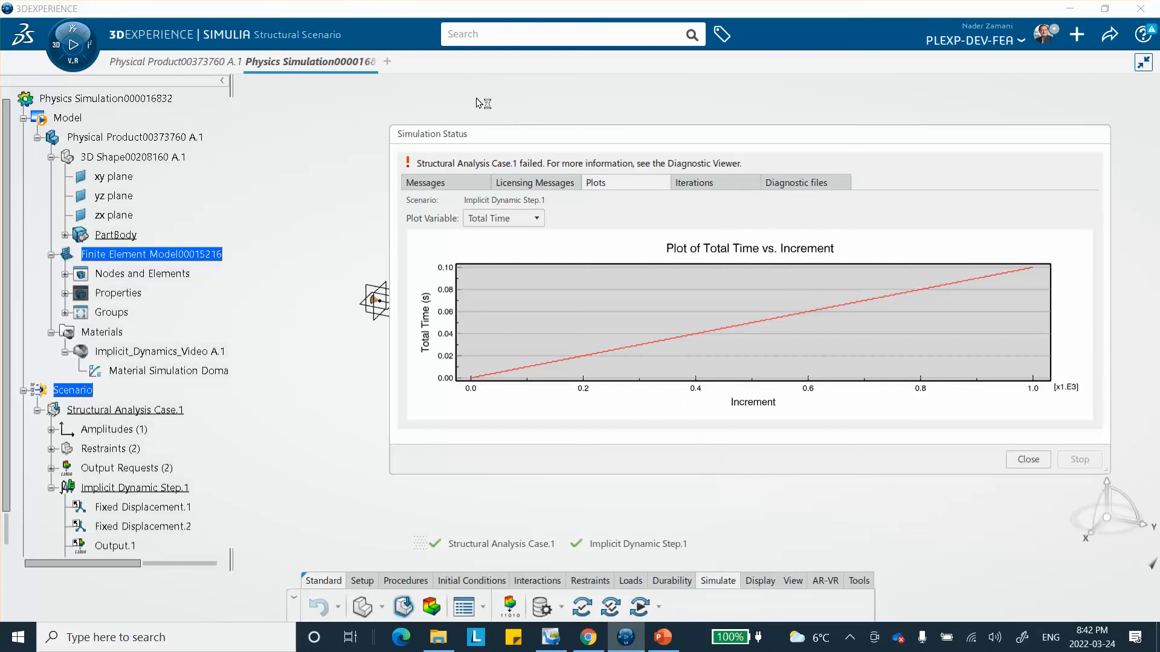
pyautogui.click(1028, 460)
# Step: Examine the details of the increments error for the structural analysis case in the Diagnostic Viewer
pyautogui.rightClick(638, 225)
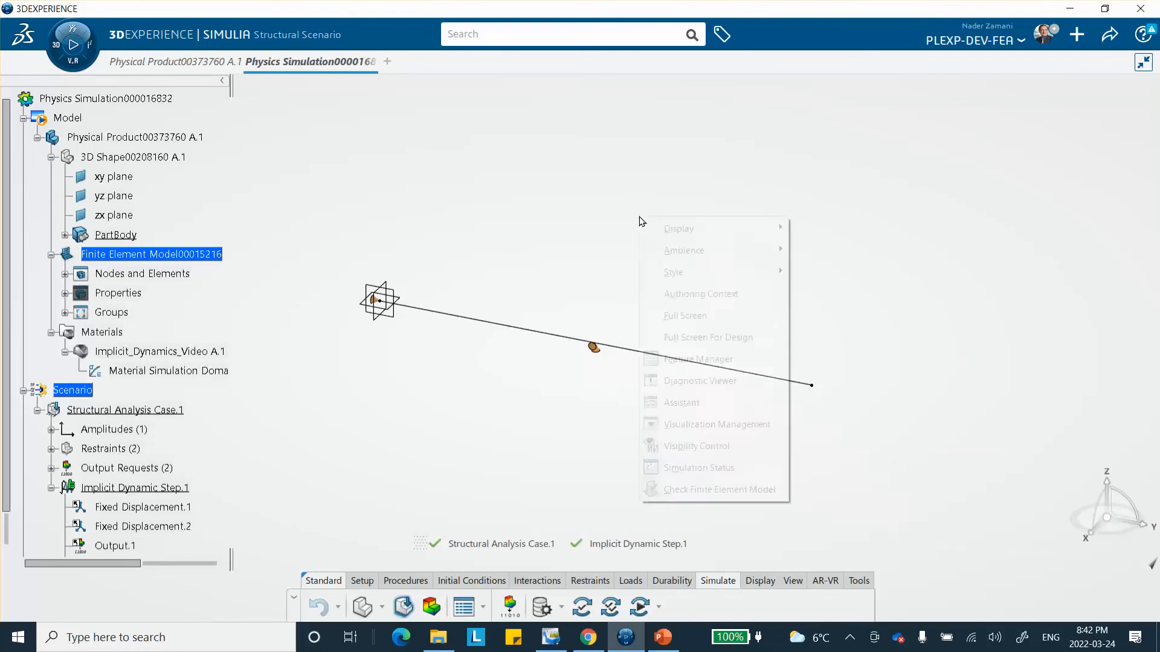
pyautogui.click(658, 381)
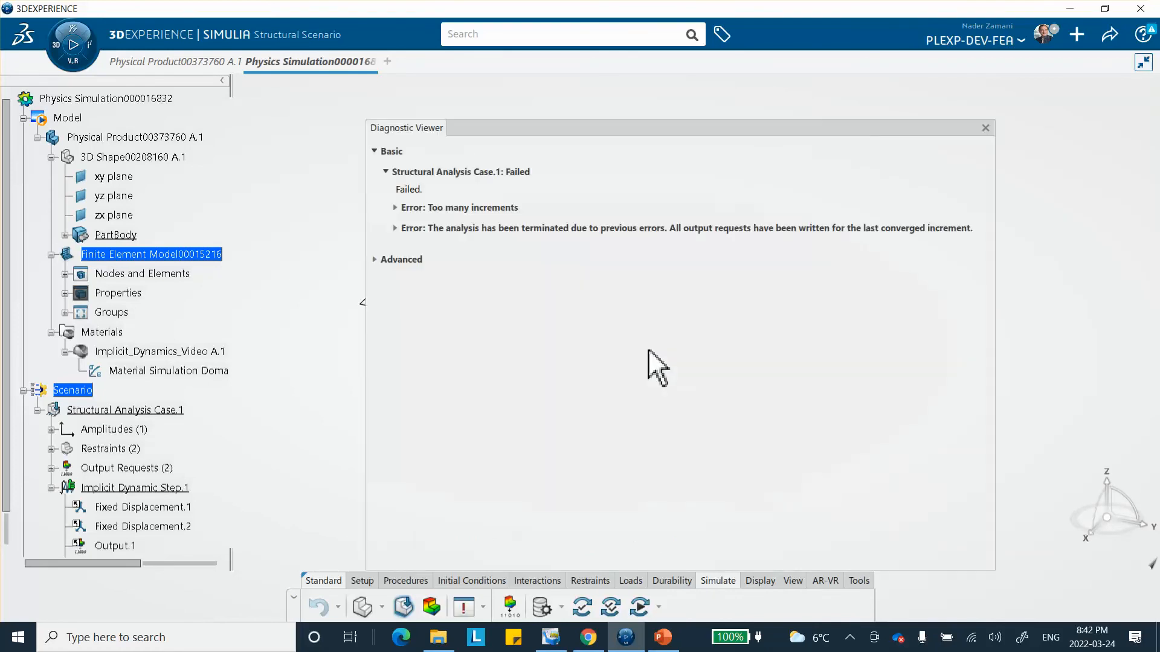
pyautogui.click(396, 208)
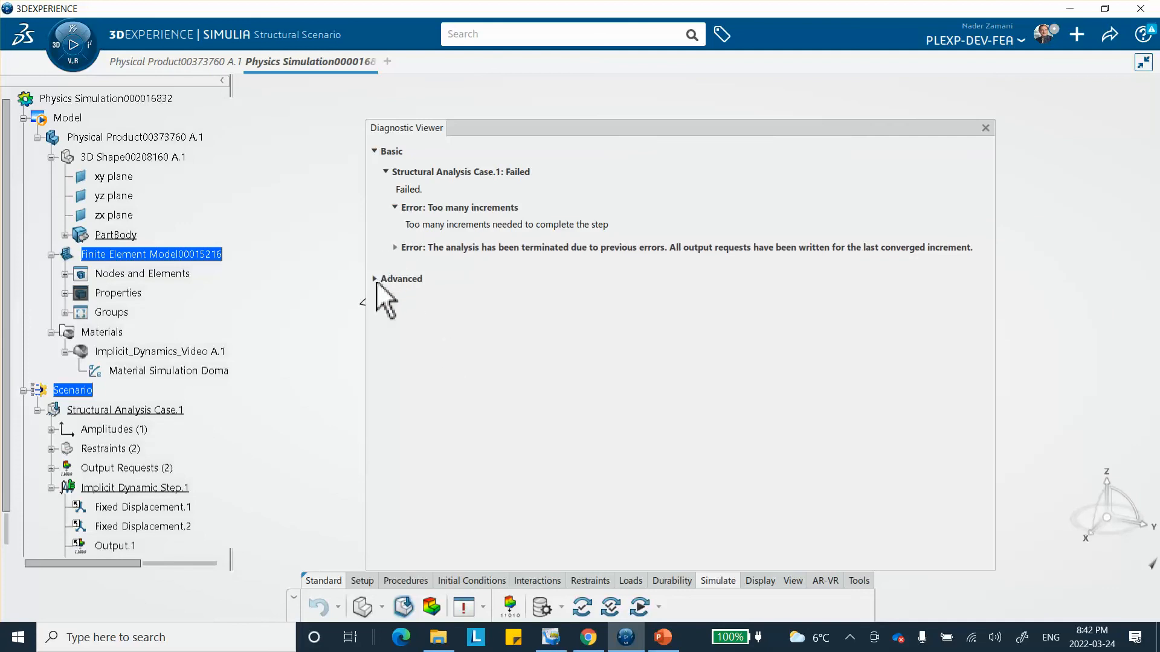
pyautogui.click(985, 128)
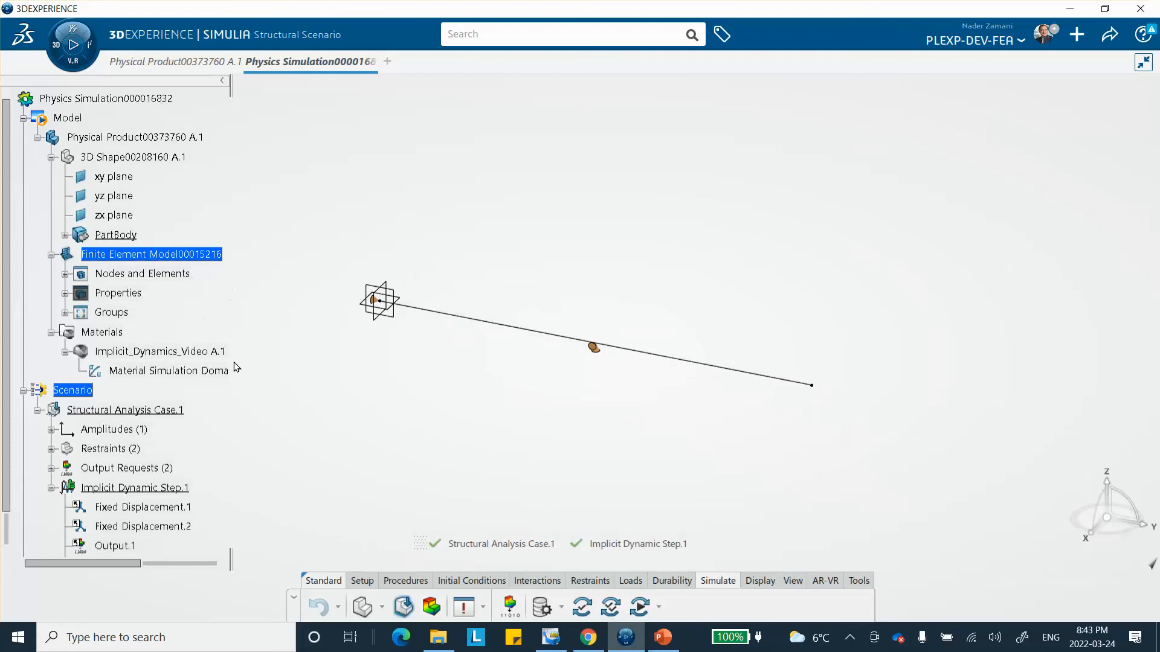
# Step: Set the implicit dynamic step's step time to 0.01 s and accept the step definition
pyautogui.doubleClick(139, 489)
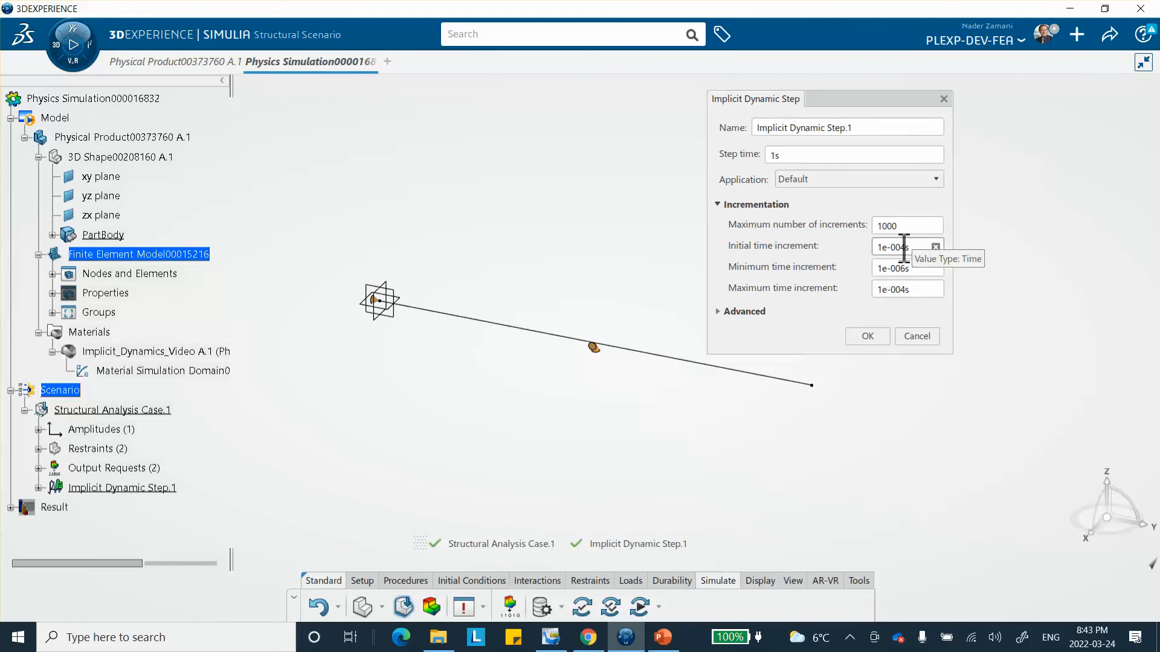
pyautogui.click(784, 156)
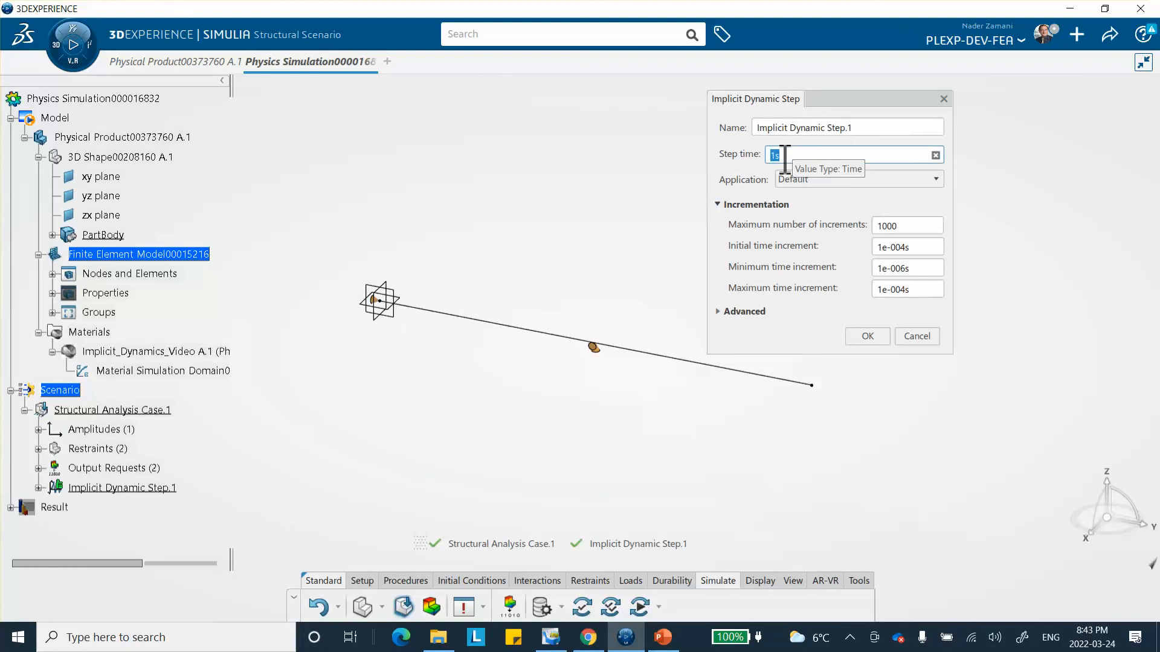
pyautogui.write('.01')
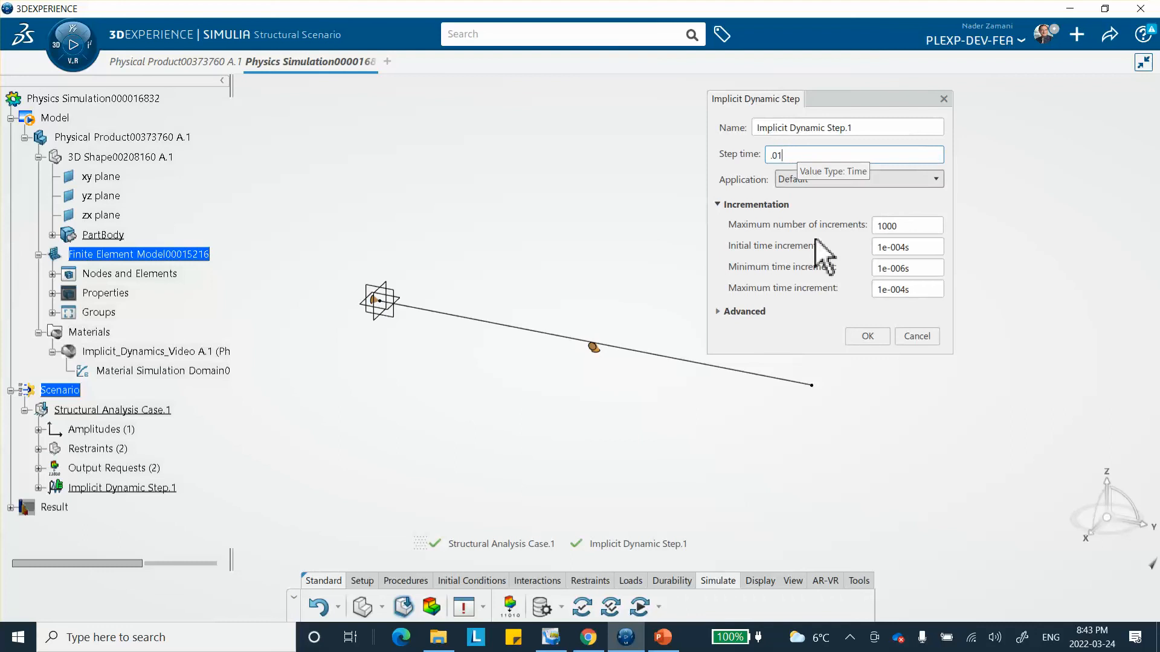
pyautogui.click(858, 330)
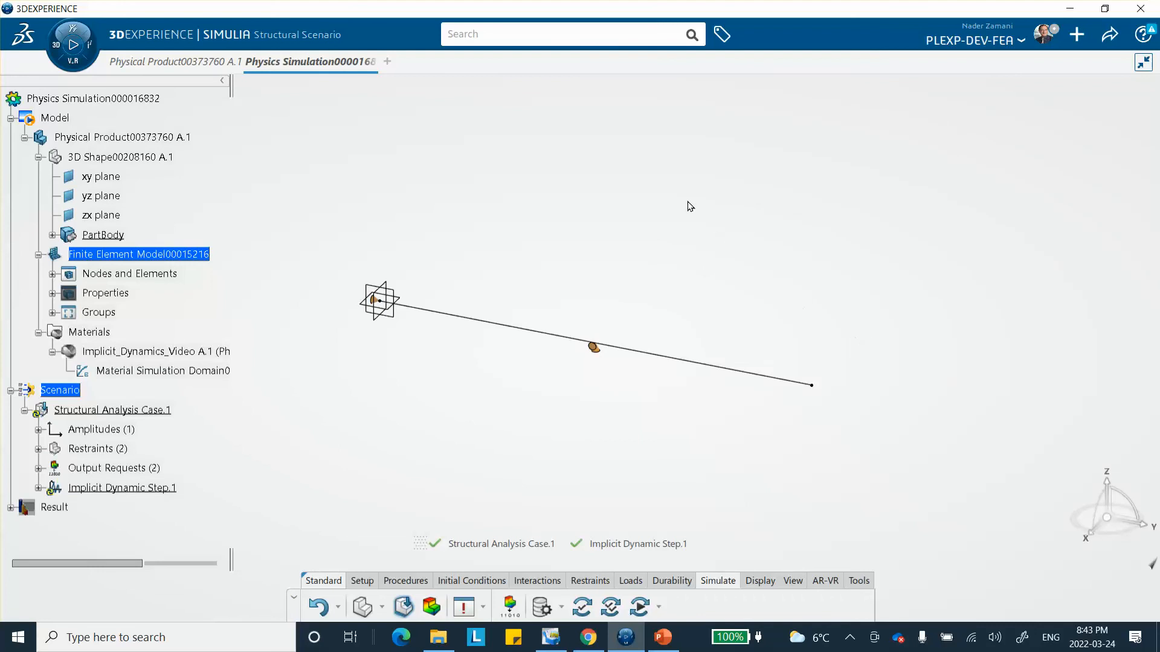
# Step: Run the simulation with the corrected step time and close the simulation status
pyautogui.click(639, 607)
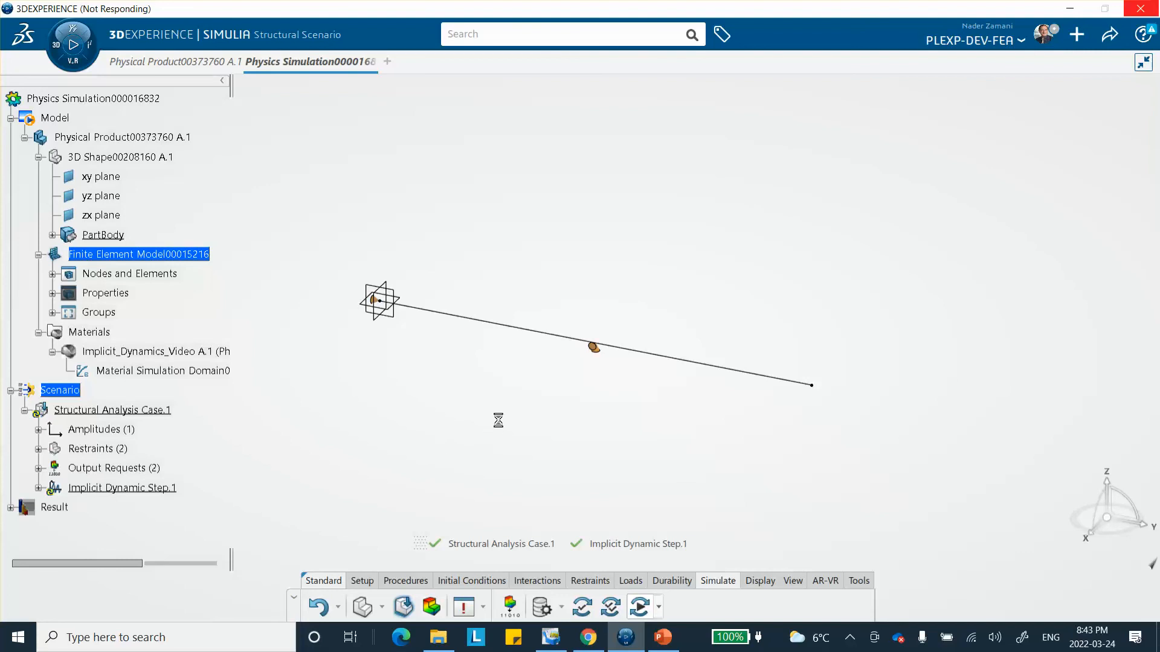
pyautogui.click(802, 500)
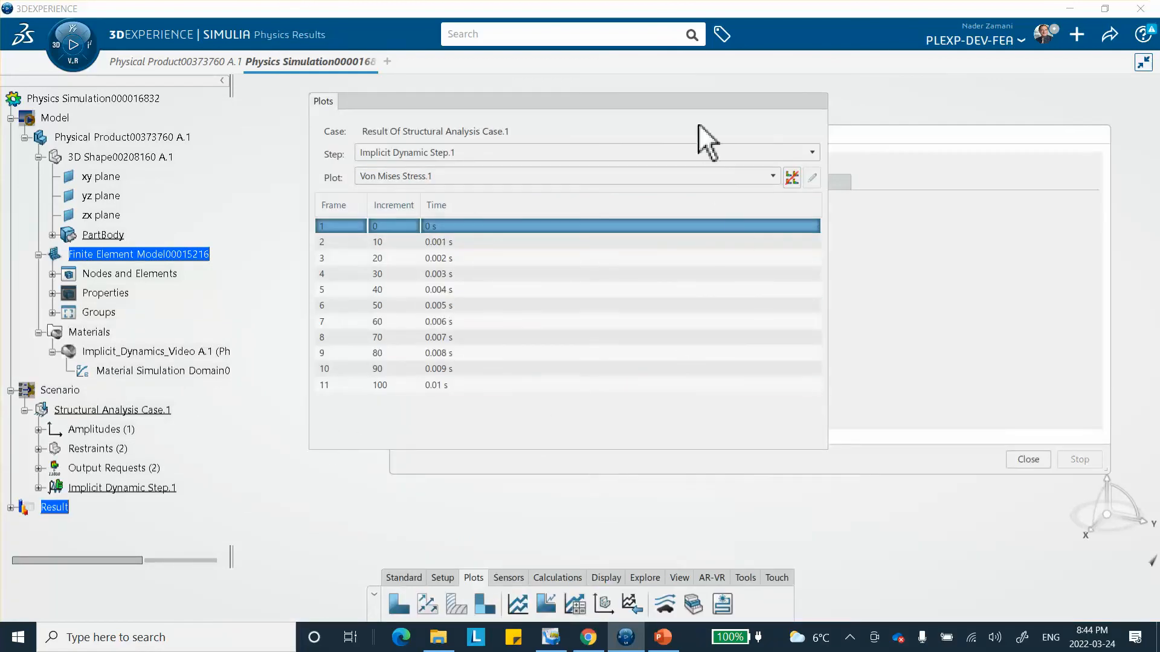
pyautogui.click(1025, 461)
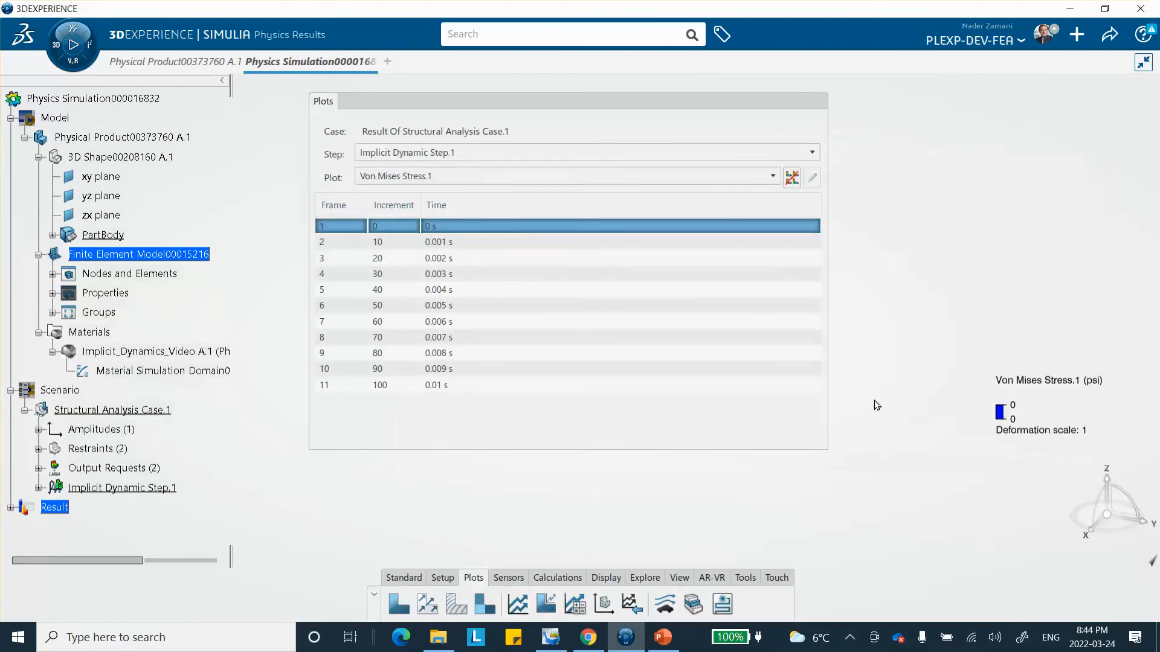
# Step: Examine the Von Mises stress plot at several time frames between 0.002 s and 0.01 s
pyautogui.click(471, 305)
pyautogui.click(461, 337)
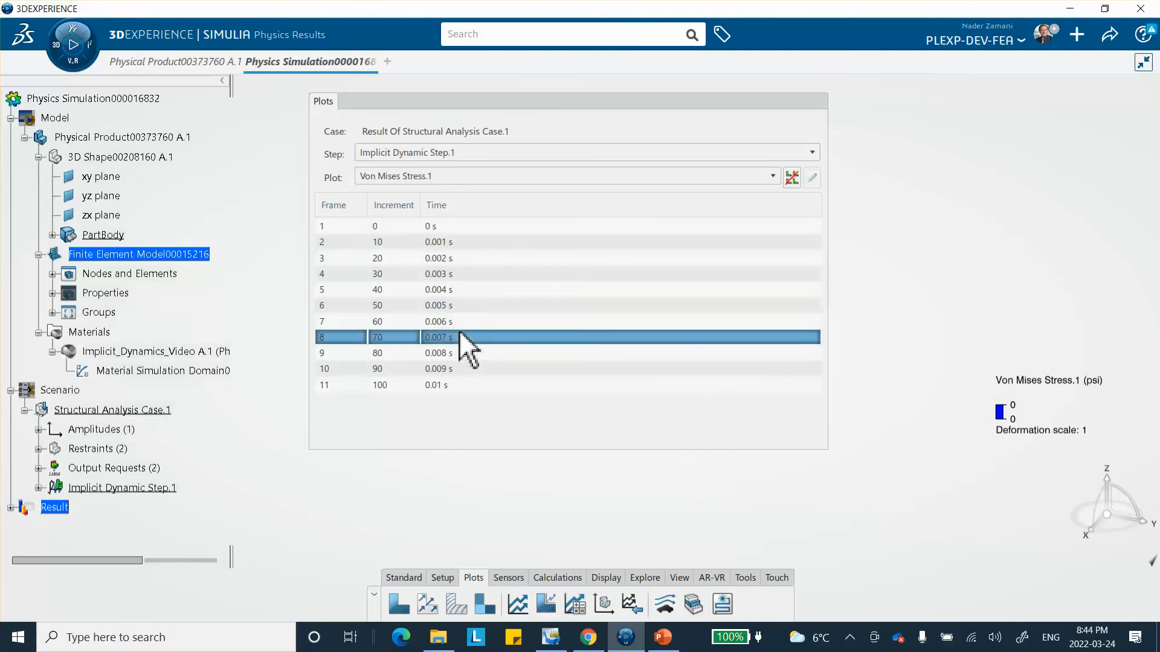
pyautogui.click(458, 354)
pyautogui.click(454, 369)
pyautogui.click(452, 385)
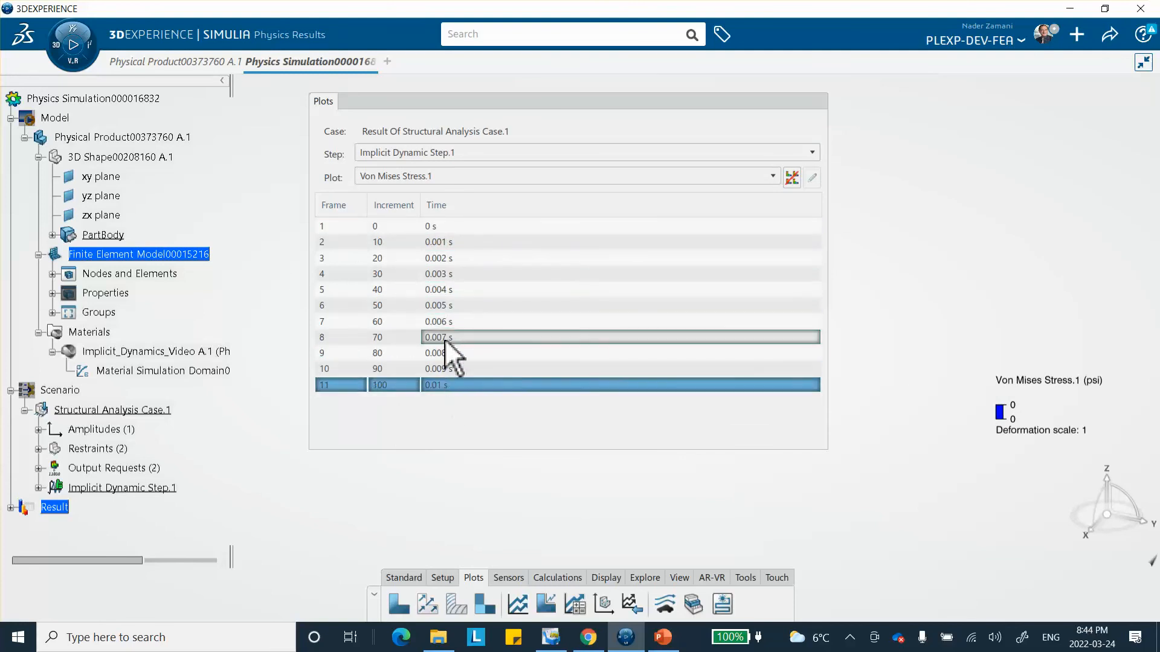
pyautogui.click(446, 337)
pyautogui.click(452, 322)
pyautogui.click(457, 289)
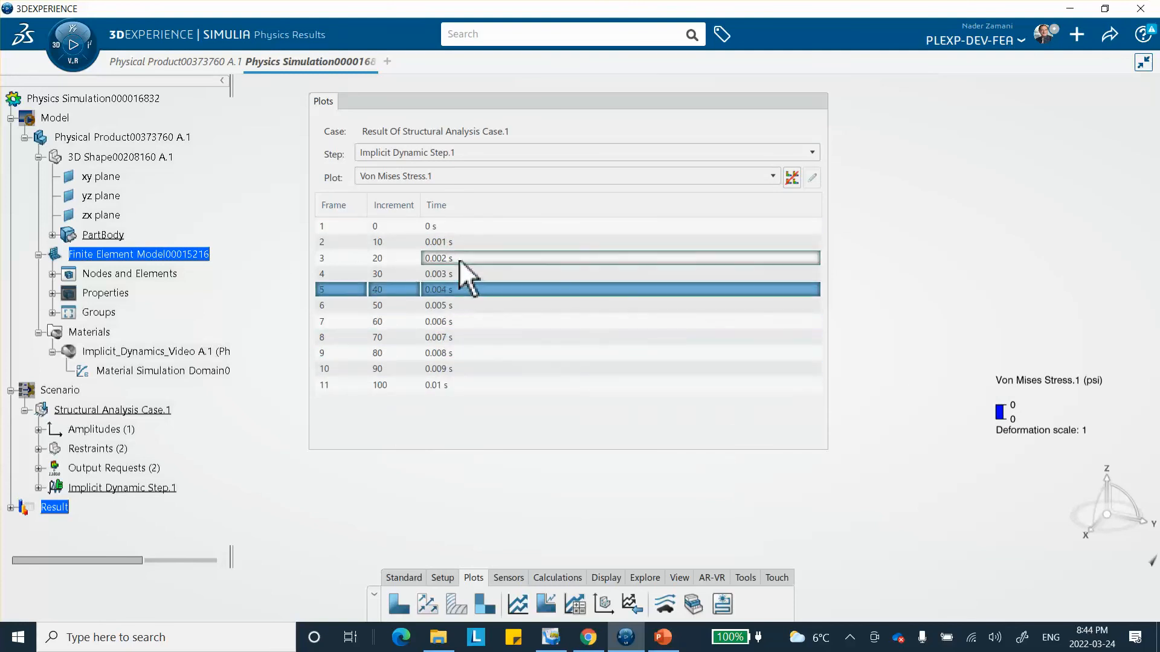
pyautogui.click(459, 260)
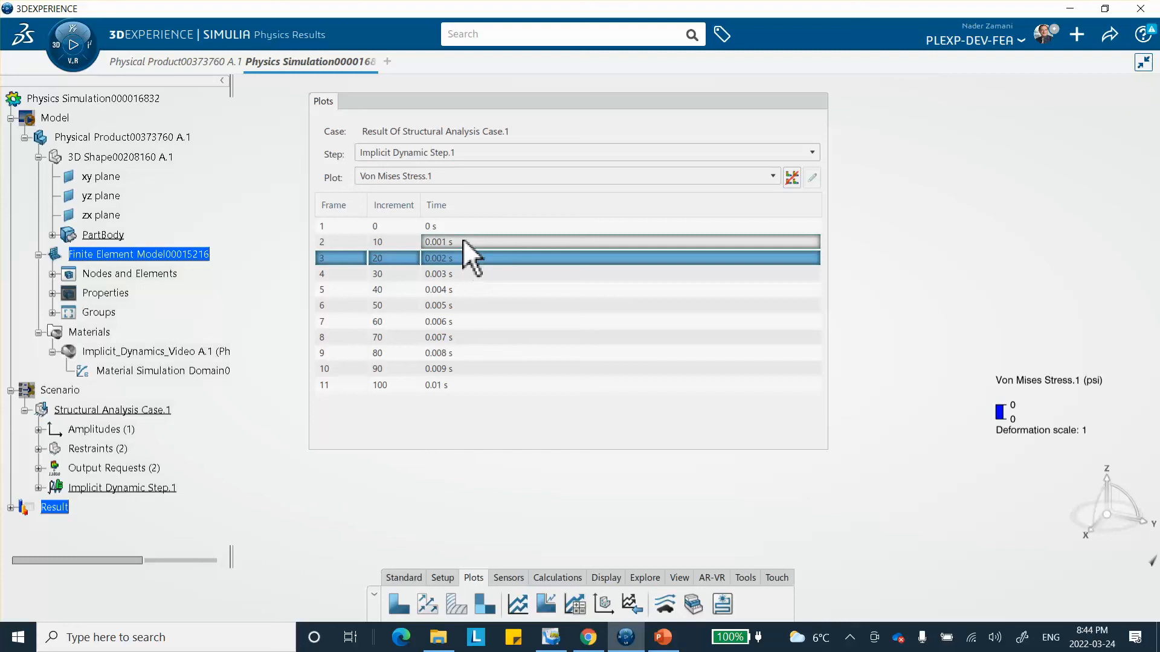
# Step: Display the Displacement.1 plot at the 0.01 s frame and collapse the plots list to expose the bar
pyautogui.click(470, 175)
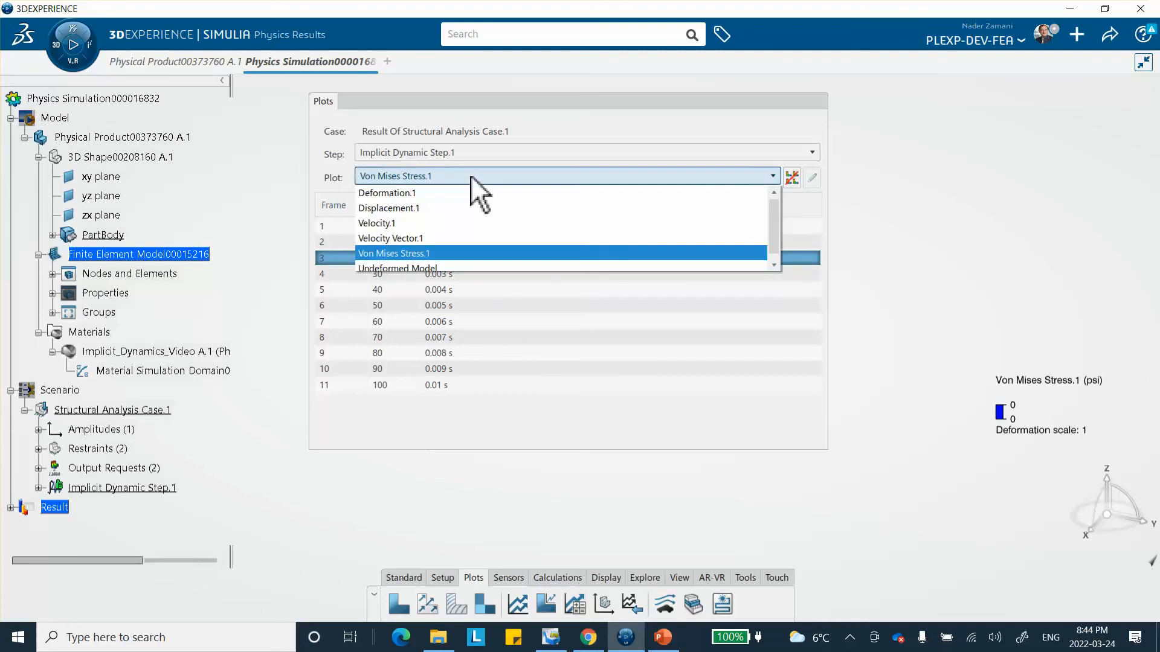
pyautogui.click(447, 208)
pyautogui.click(404, 386)
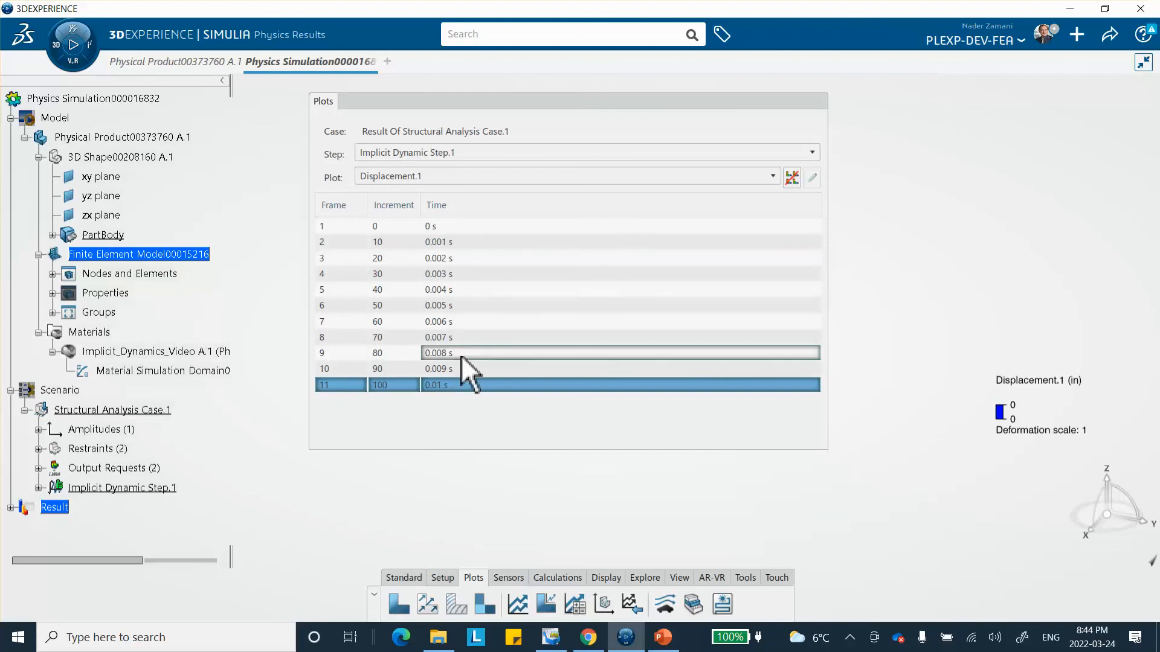
pyautogui.click(685, 99)
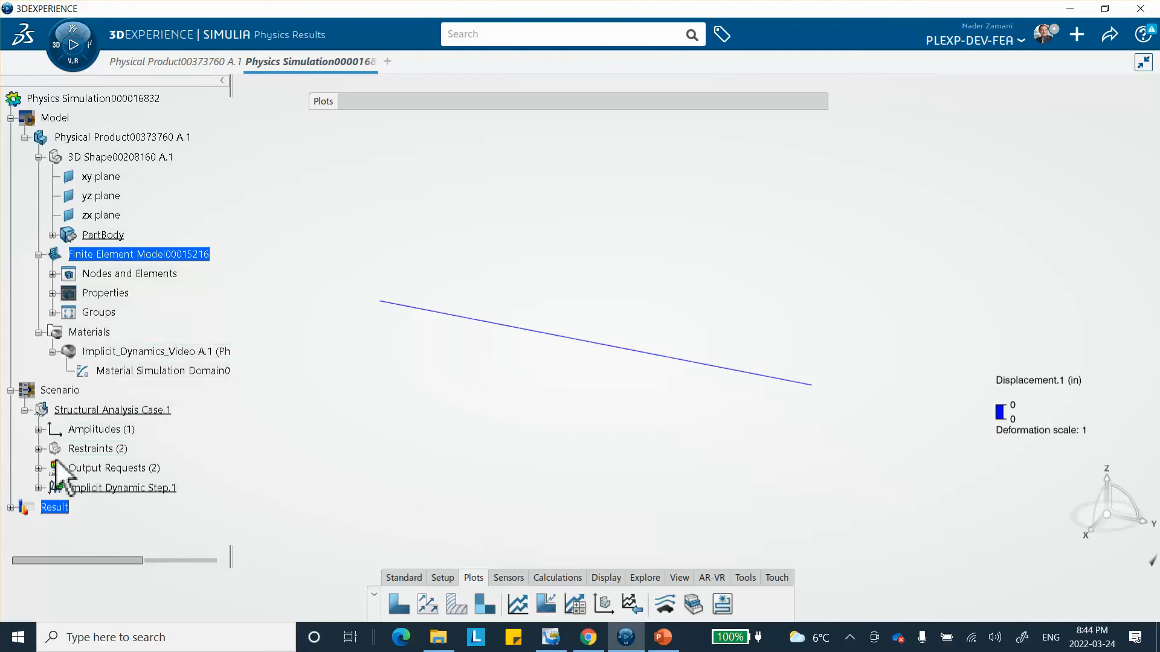
# Step: Expand the implicit dynamic step in the tree to check its contents and return to the structural scenario
pyautogui.click(38, 487)
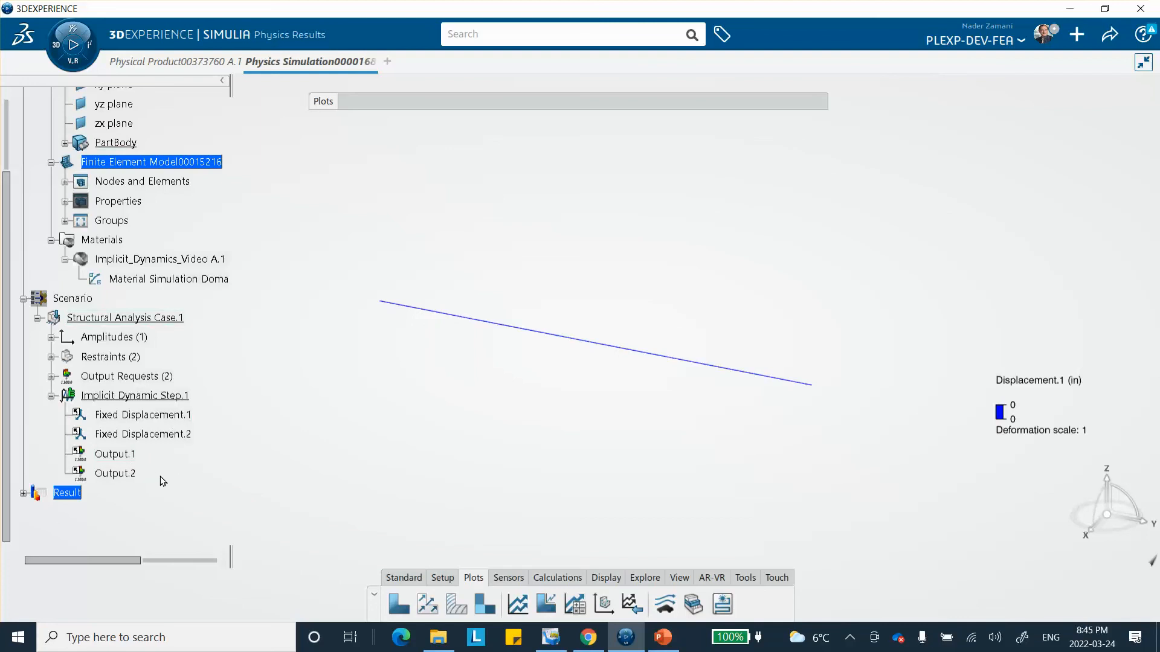
pyautogui.click(411, 579)
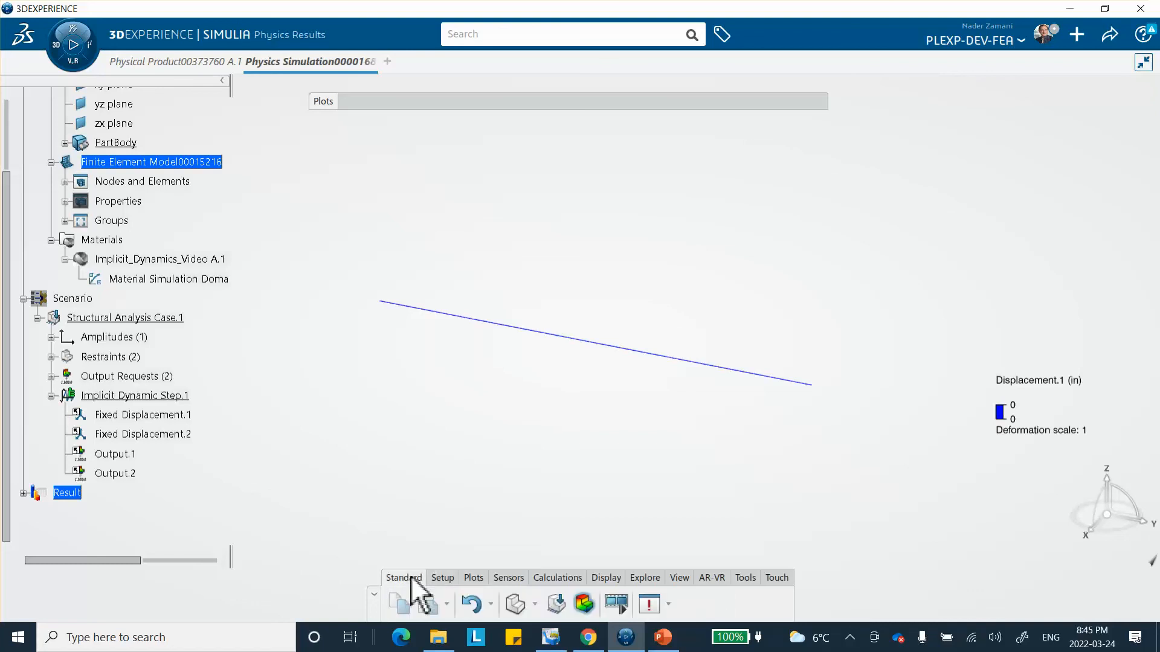
pyautogui.click(557, 604)
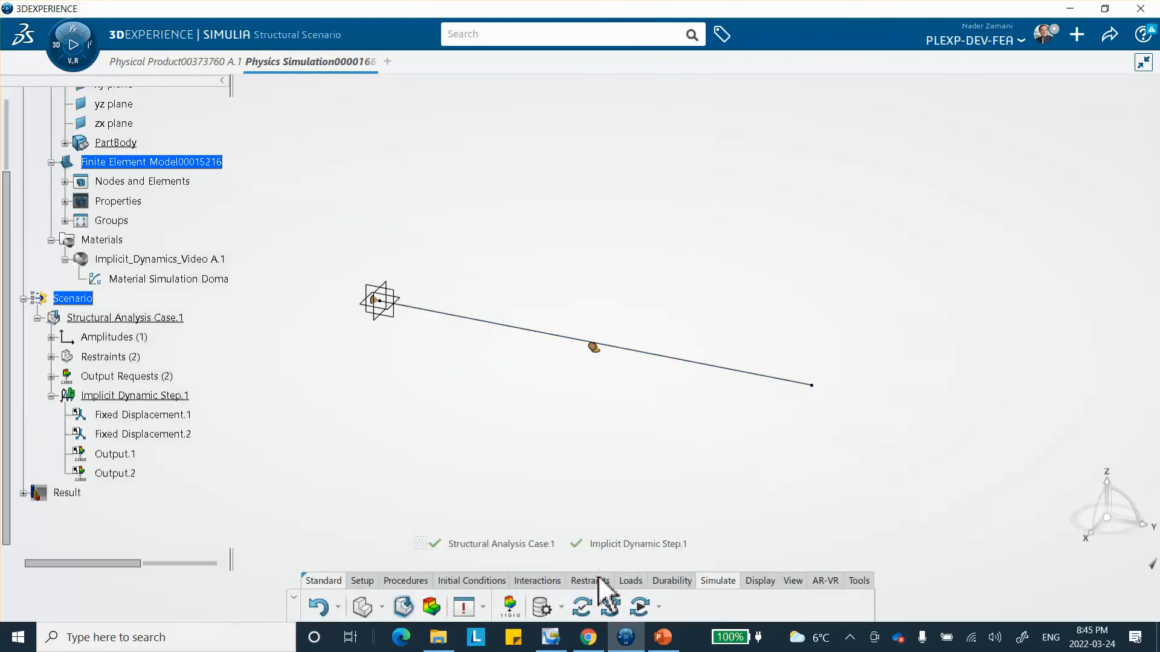
# Step: Apply a 1 lbf Y-direction force to the bar's free end vertex using Tabular Amplitude.1 as its amplitude
pyautogui.click(629, 581)
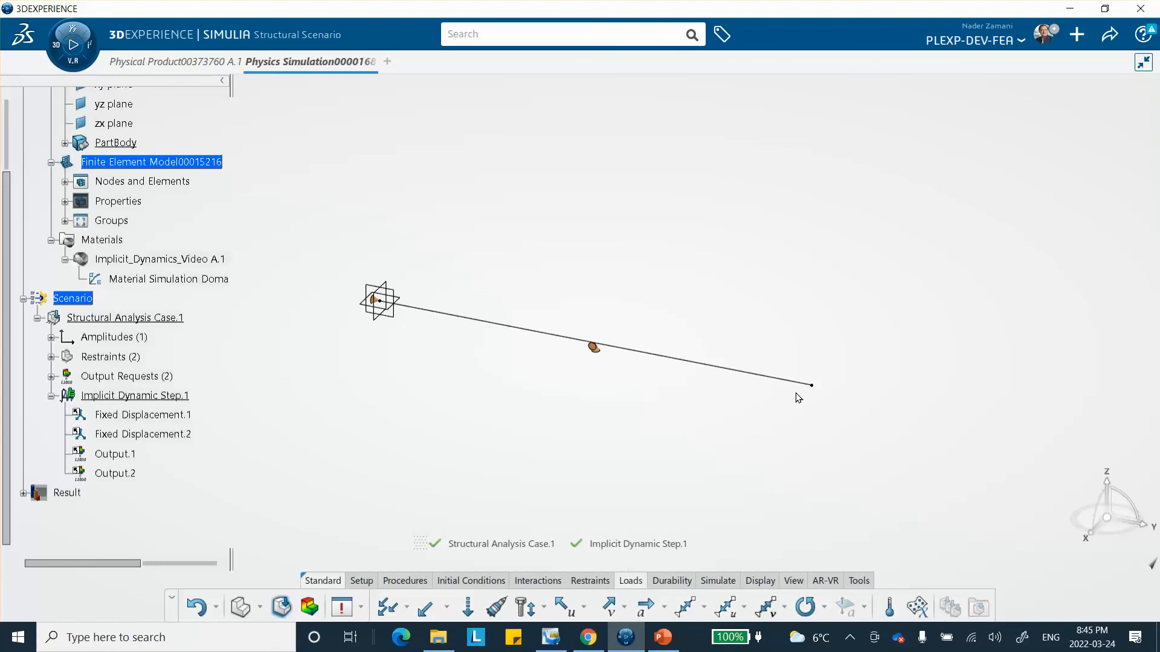
pyautogui.click(811, 387)
pyautogui.click(425, 608)
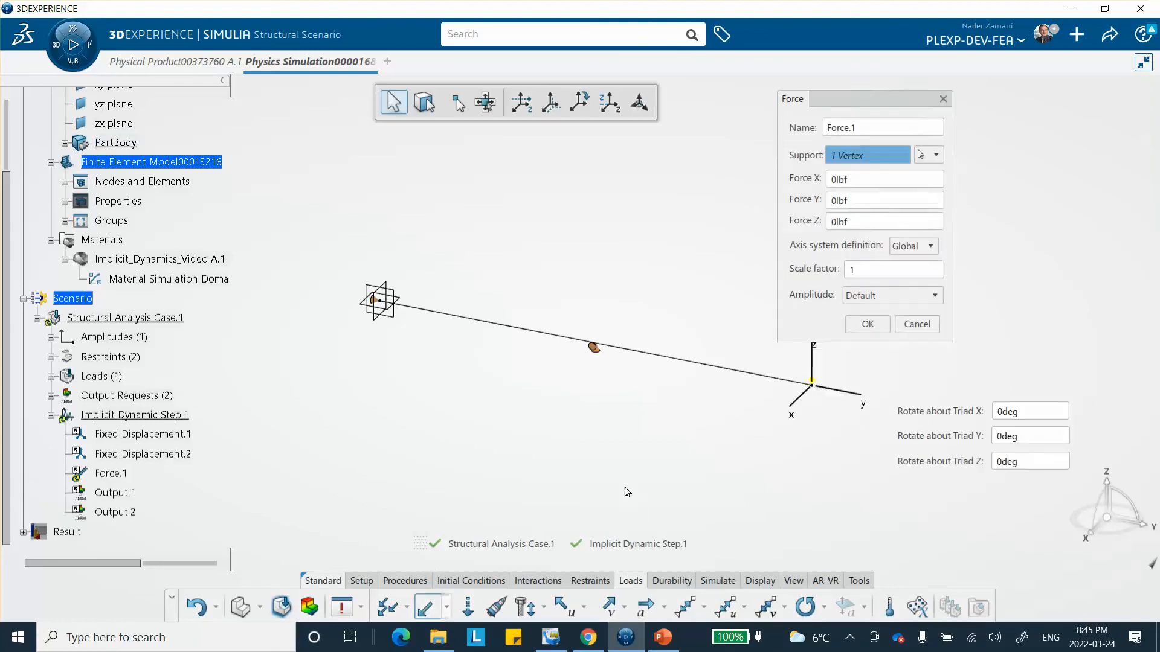
pyautogui.click(859, 200)
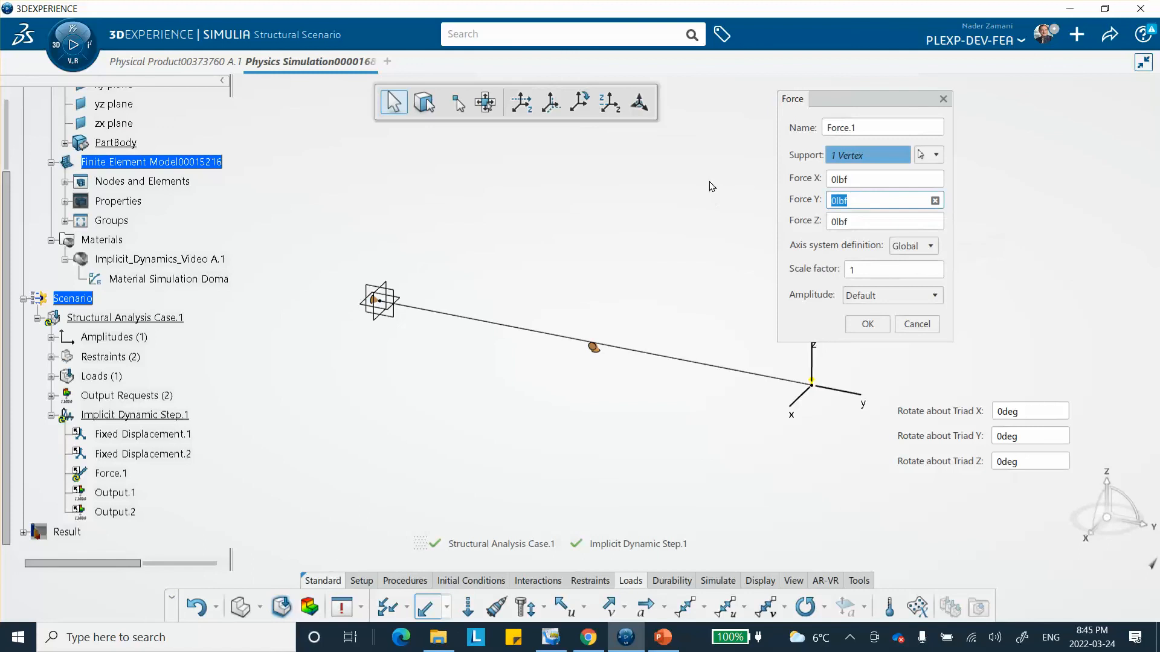
pyautogui.write('1')
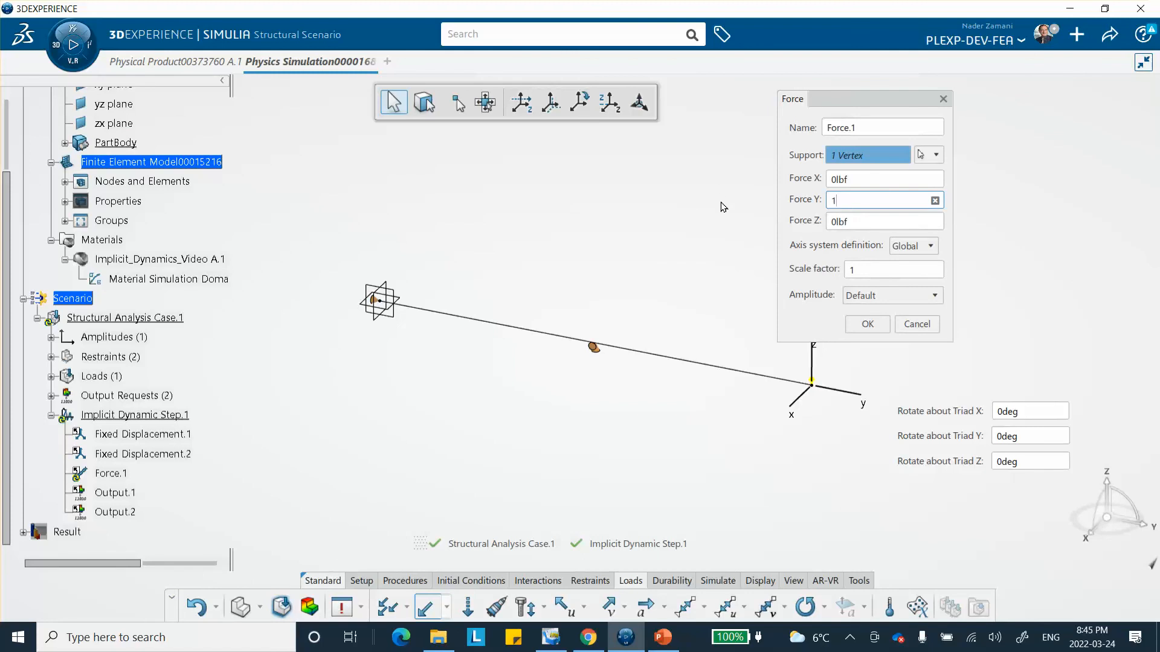
pyautogui.click(888, 295)
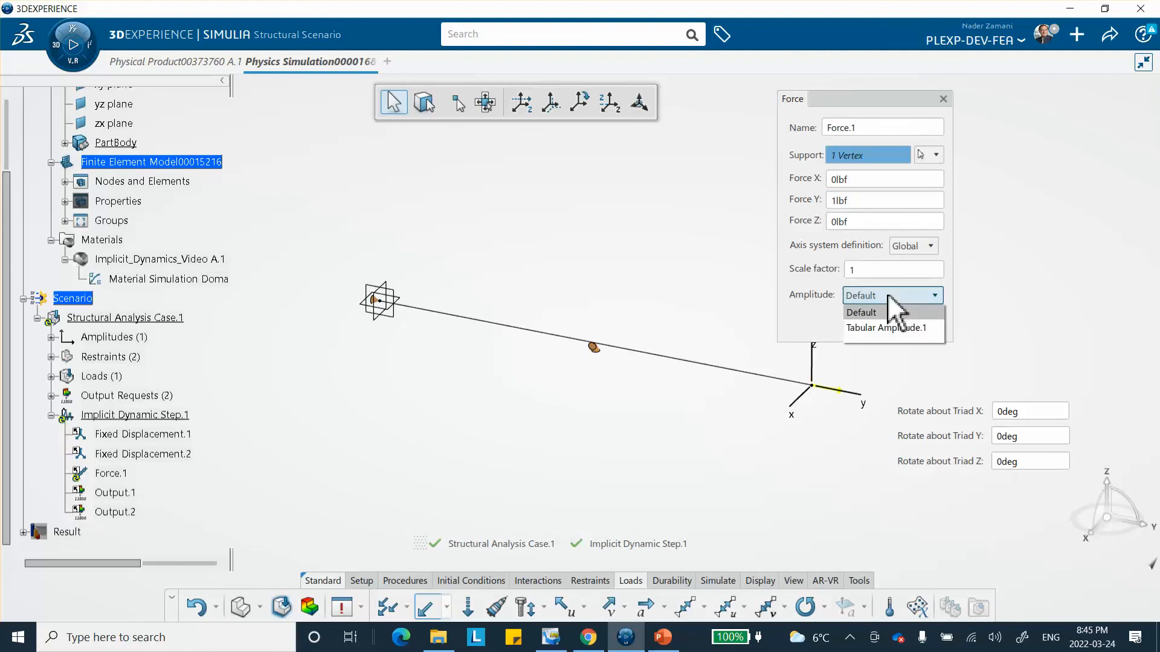
pyautogui.click(871, 328)
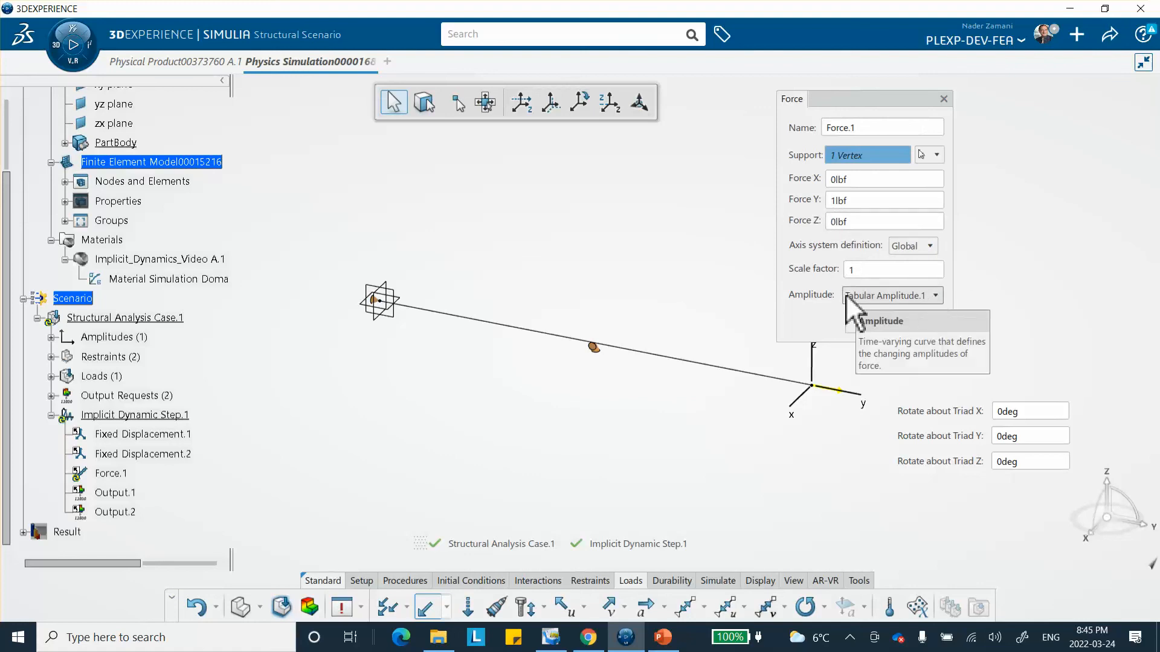
pyautogui.click(862, 325)
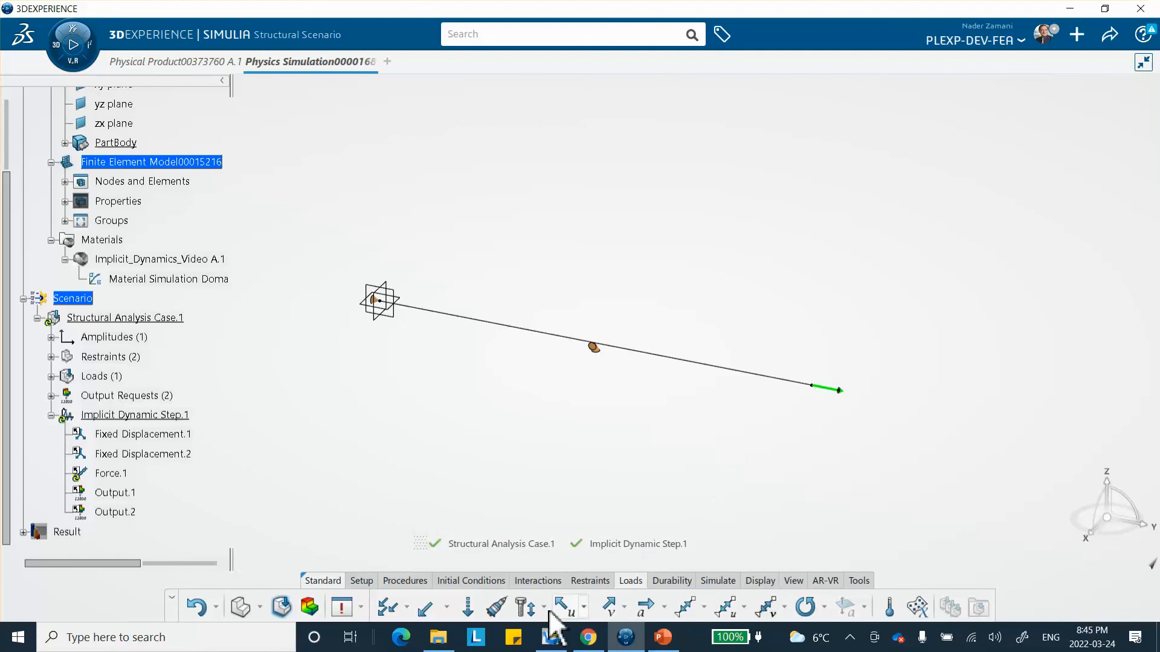
# Step: Recheck the loaded model and scenario, run the simulation checks for the structural analysis case, and close both status reports
pyautogui.click(718, 581)
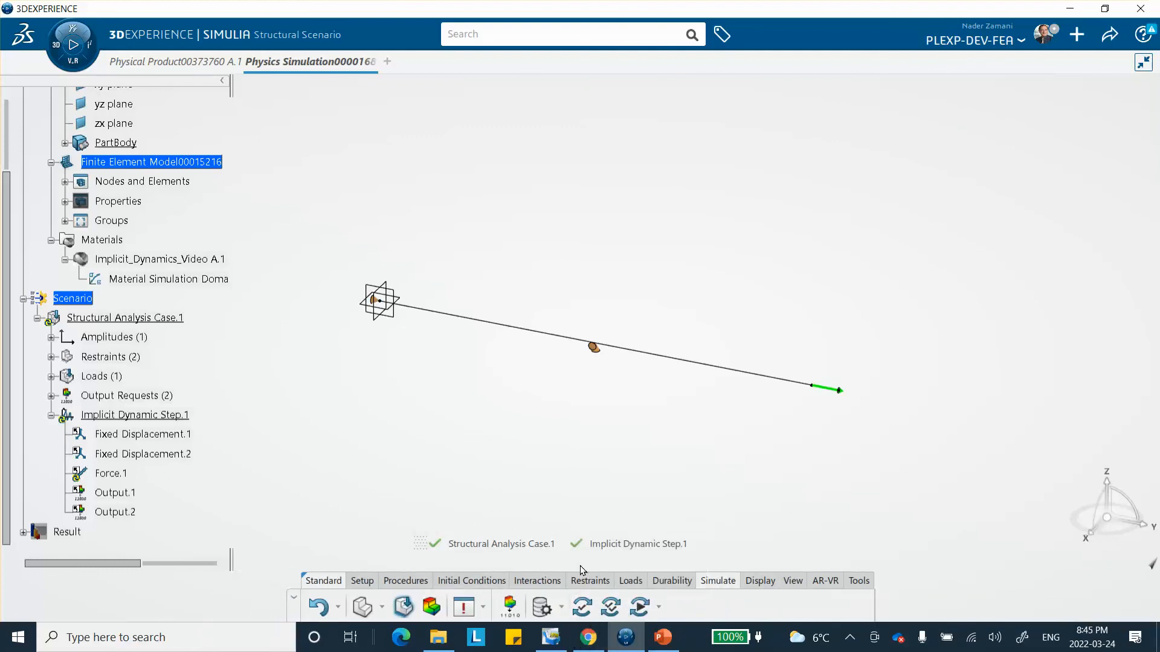
pyautogui.click(581, 607)
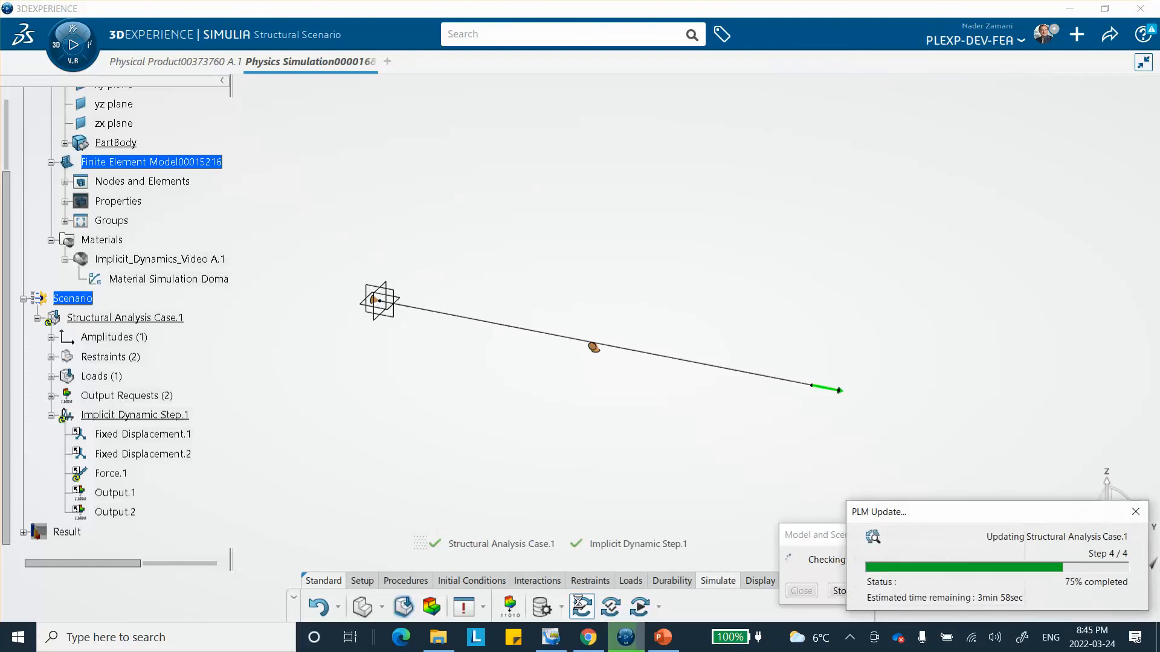
pyautogui.click(801, 590)
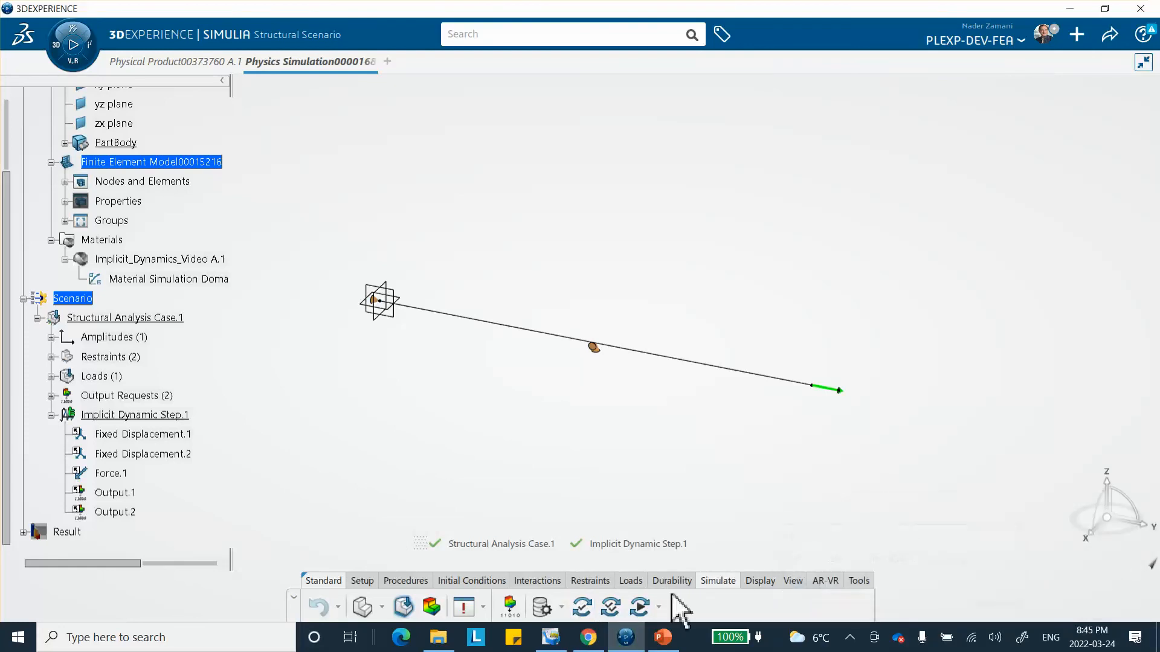
pyautogui.click(612, 607)
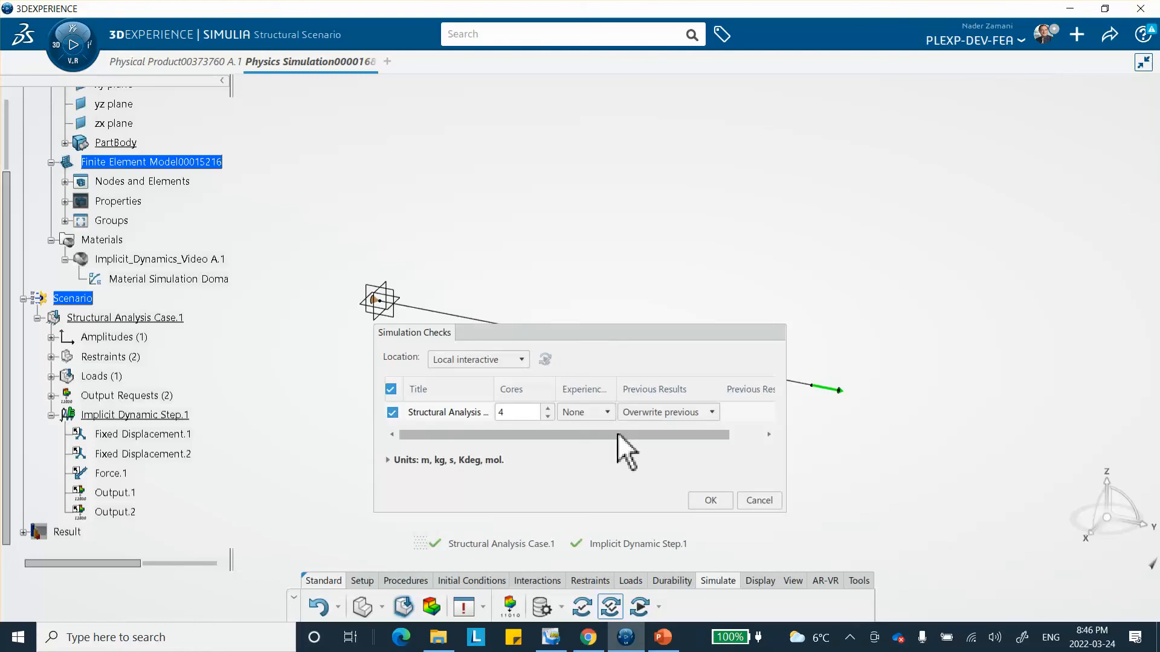
pyautogui.click(706, 495)
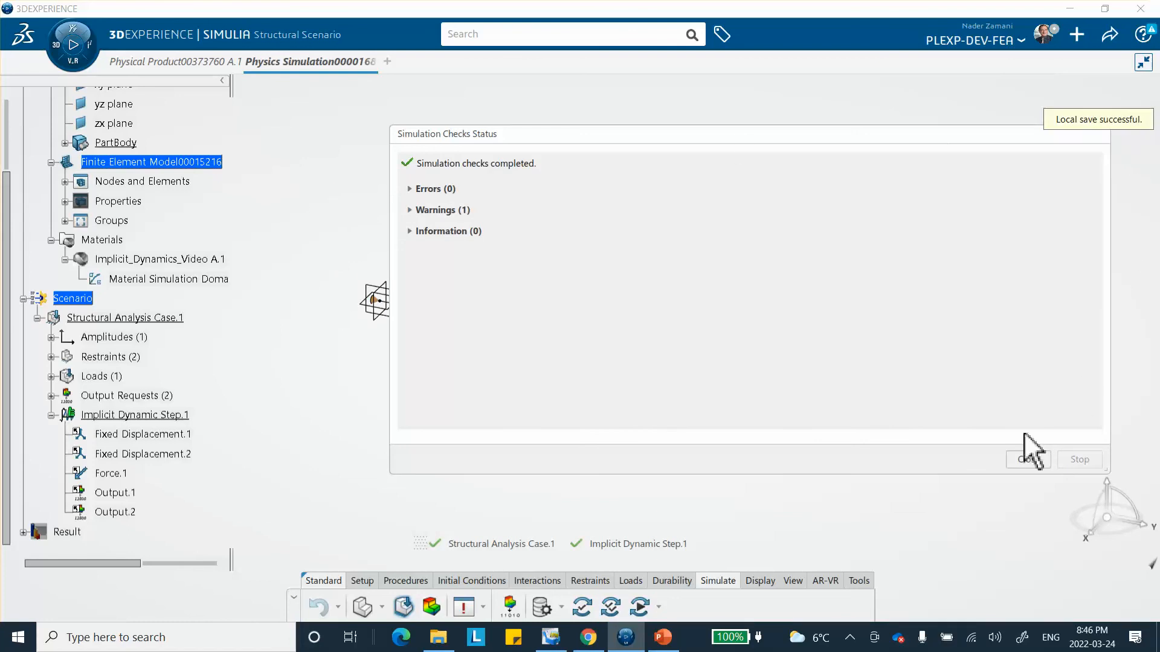
pyautogui.click(1028, 459)
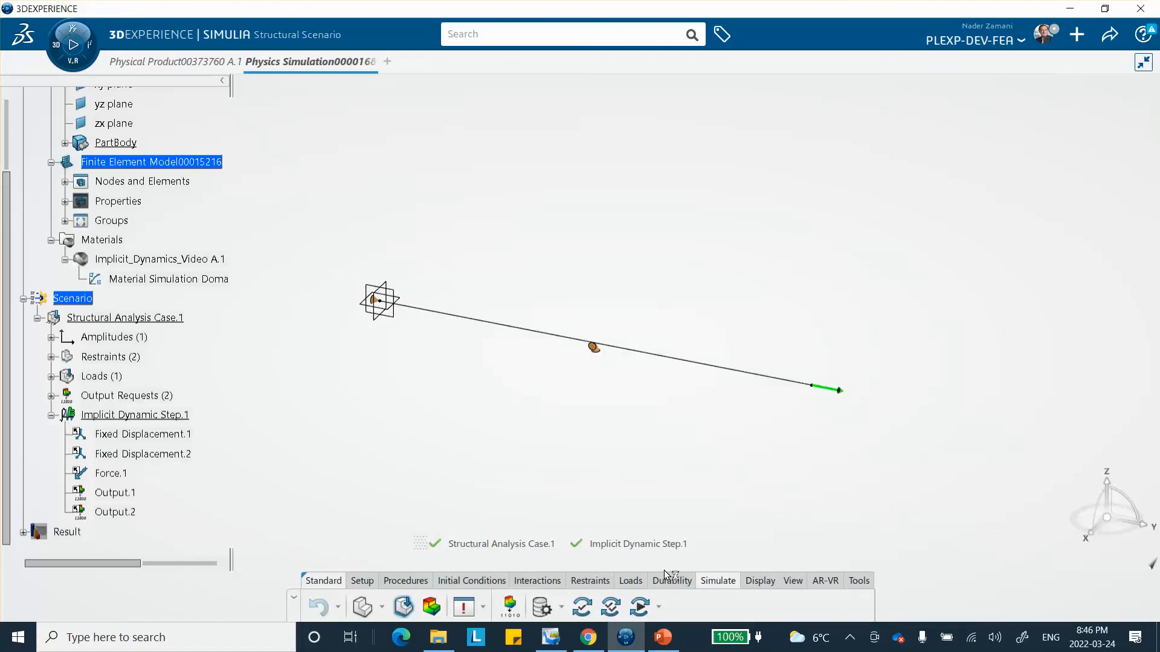
# Step: Run the simulation of the loaded bar locally on 4 cores, close its status, and expand the plots list over the displacement result
pyautogui.click(637, 600)
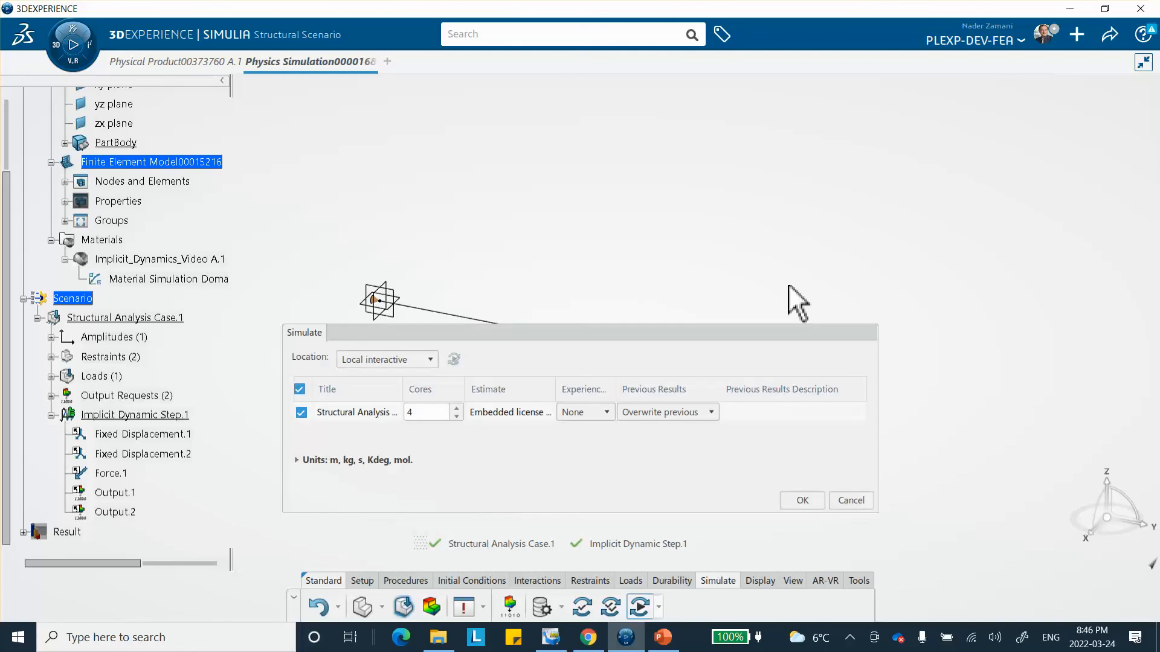
pyautogui.click(800, 499)
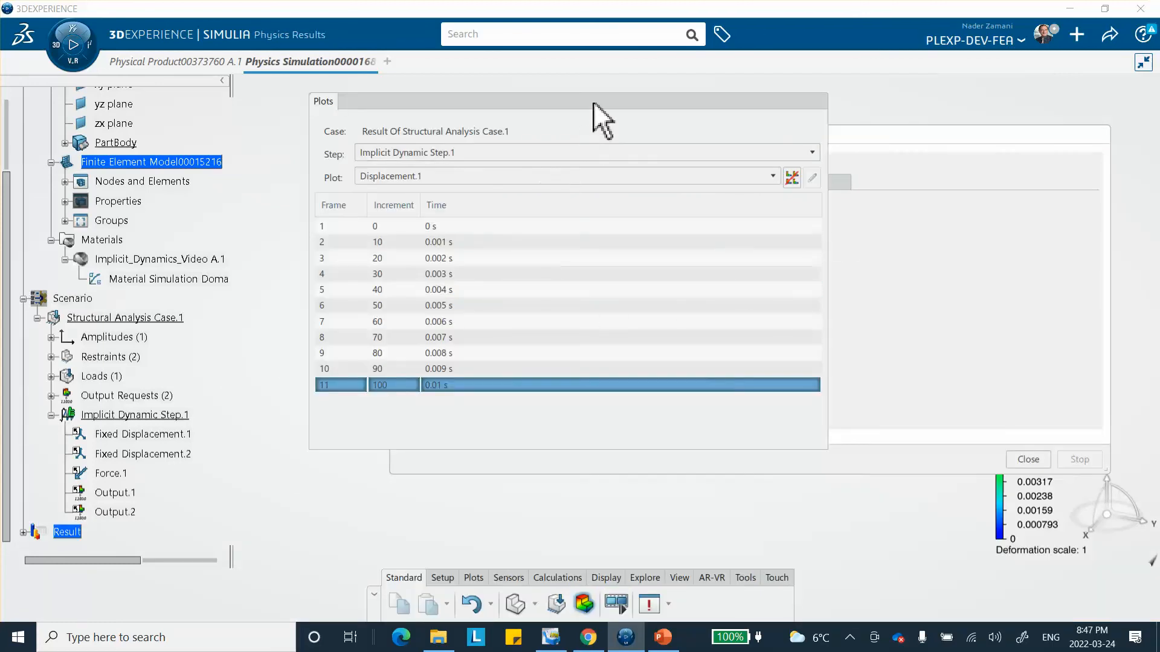
pyautogui.click(591, 100)
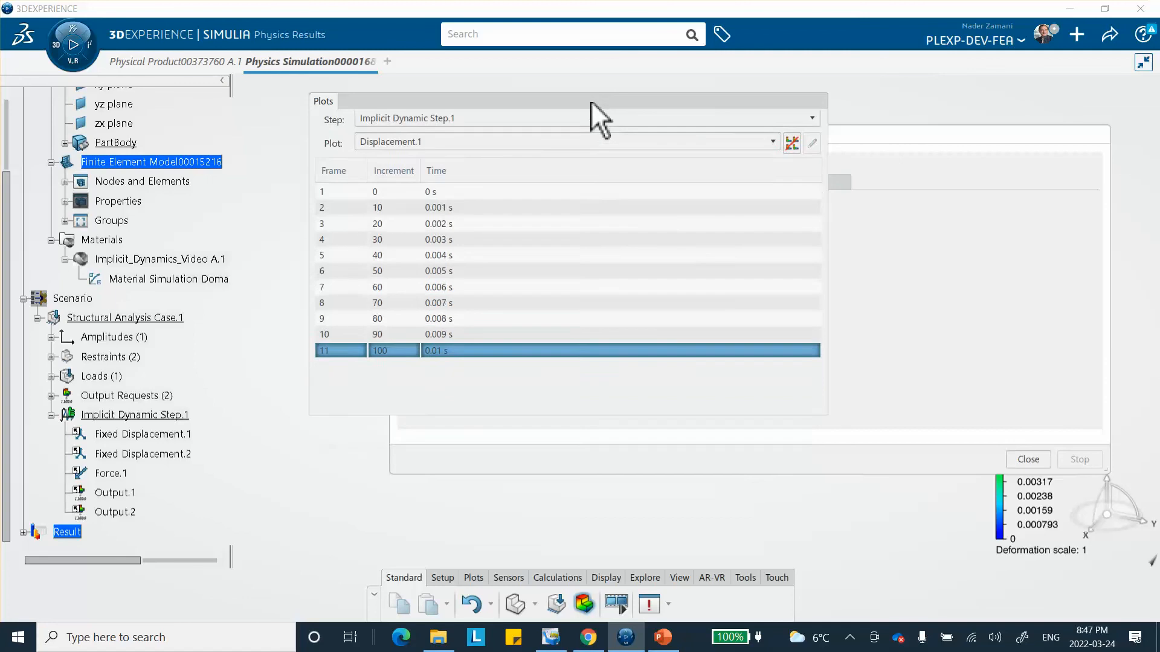
pyautogui.click(1028, 460)
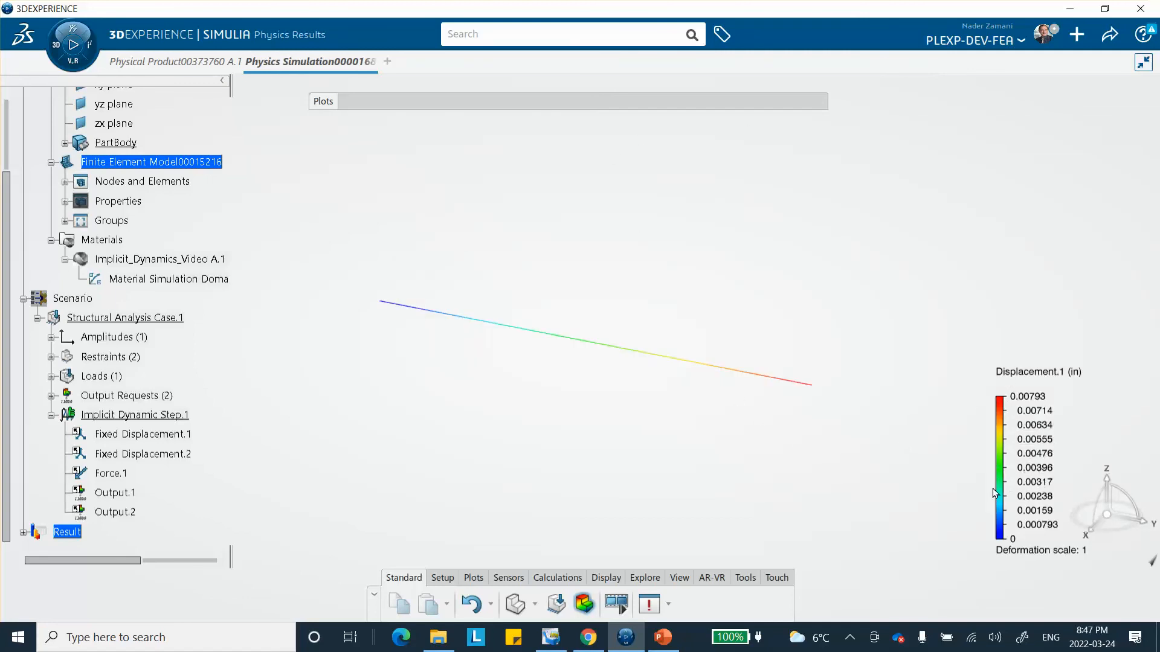
pyautogui.click(737, 100)
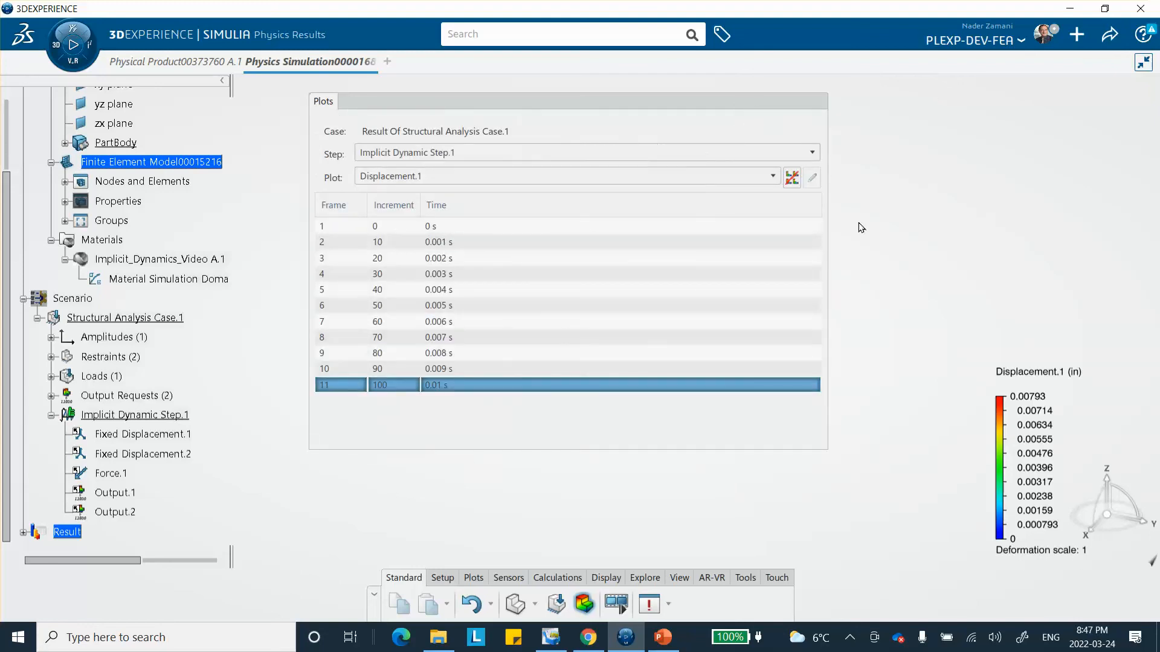
# Step: Review the displacement plot at successive time frames from 0 s to 0.009 s and collapse the plots list
pyautogui.moveTo(1003, 341); pyautogui.dragTo(994, 409, button='middle')
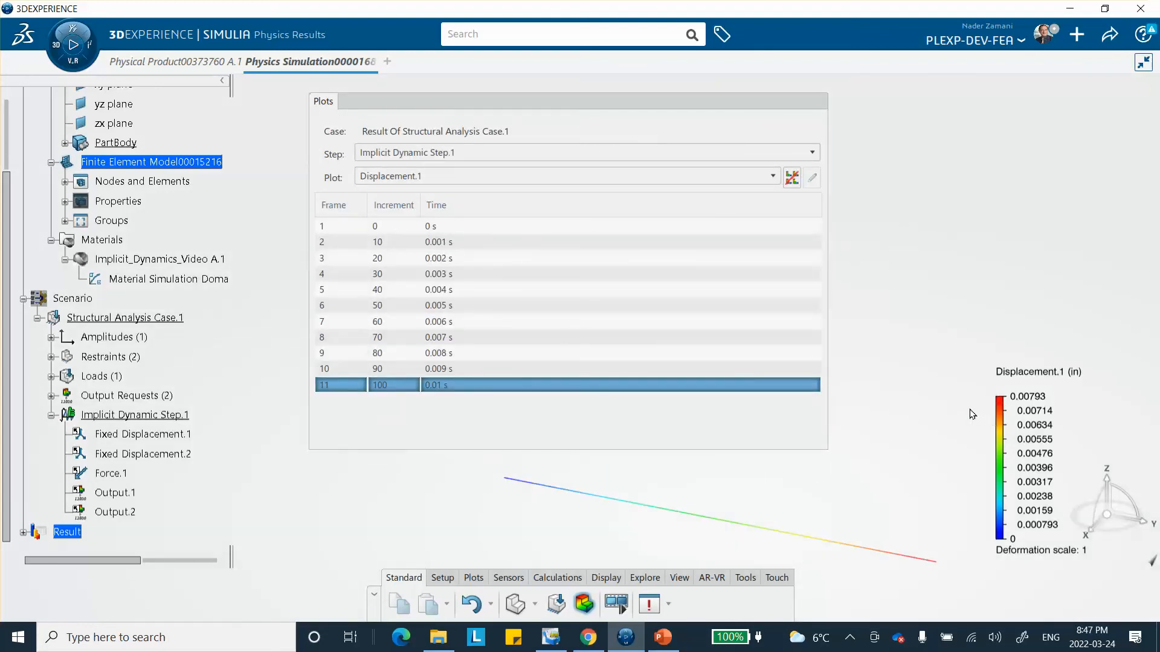
pyautogui.click(445, 243)
pyautogui.click(447, 226)
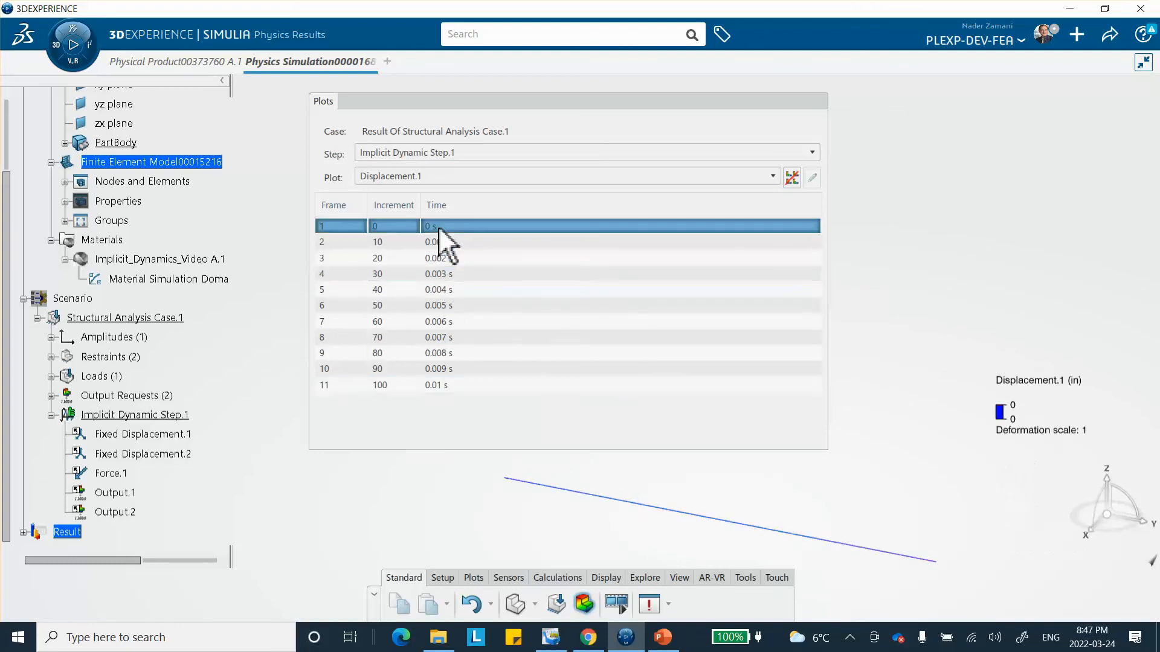
pyautogui.click(436, 258)
pyautogui.click(440, 274)
pyautogui.click(445, 290)
pyautogui.click(452, 322)
pyautogui.click(455, 355)
pyautogui.click(459, 368)
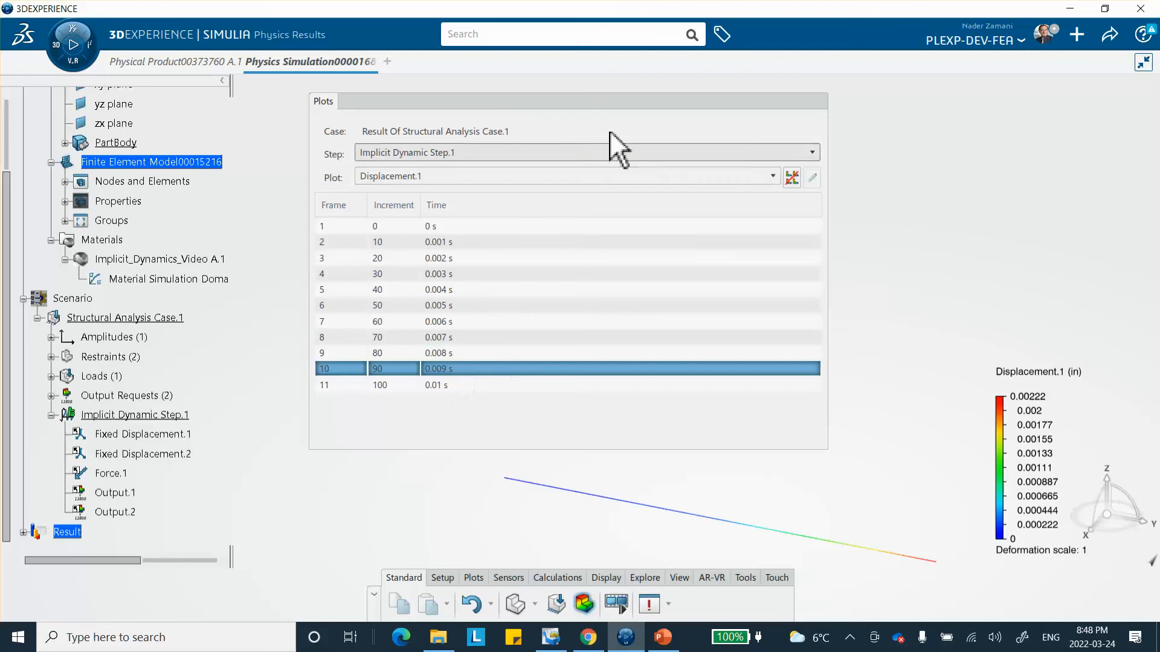
pyautogui.doubleClick(615, 100)
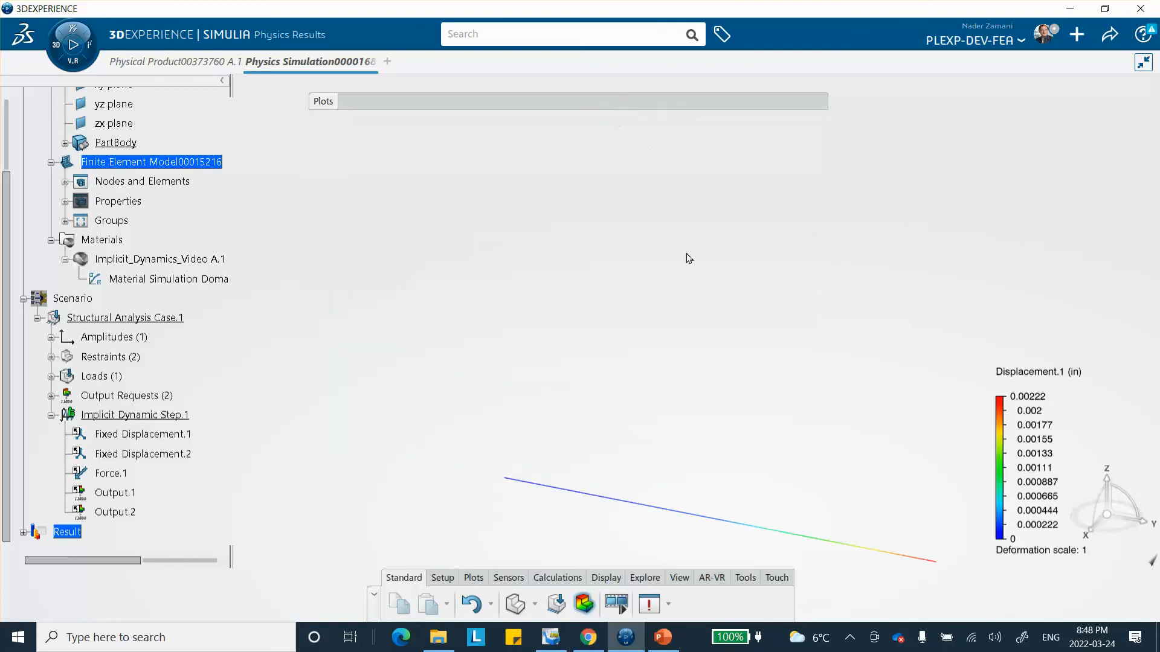
pyautogui.moveTo(745, 359); pyautogui.dragTo(728, 230, button='middle')
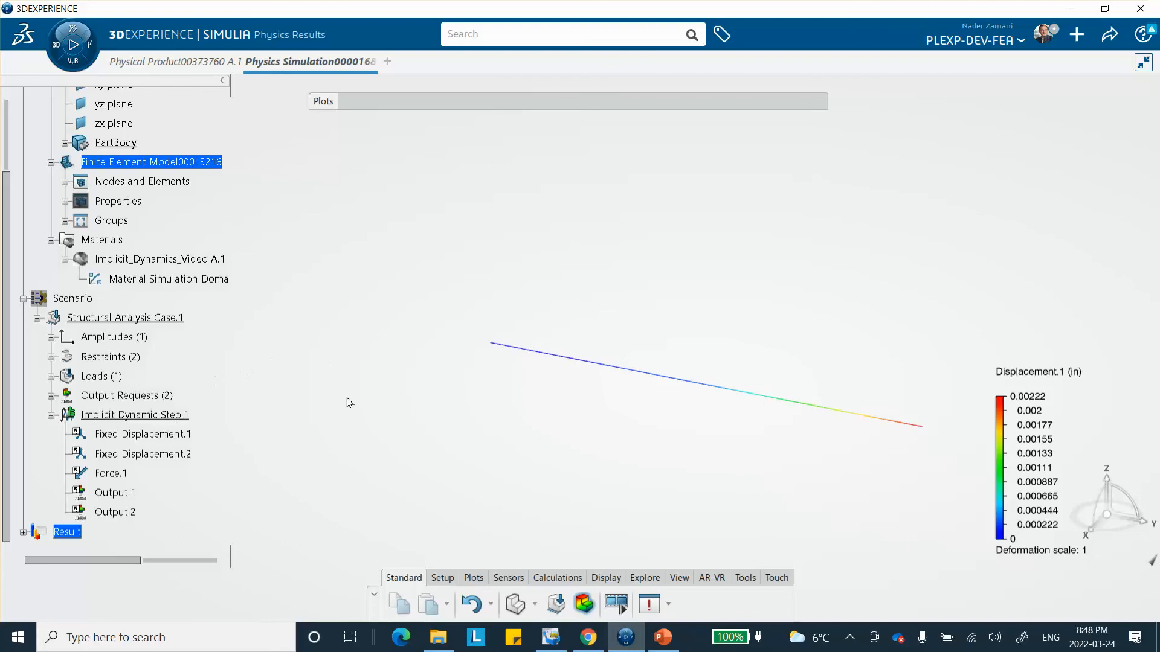
# Step: Look through the variables offered for an X-Y plot from history and close the plot definition without creating one
pyautogui.click(473, 578)
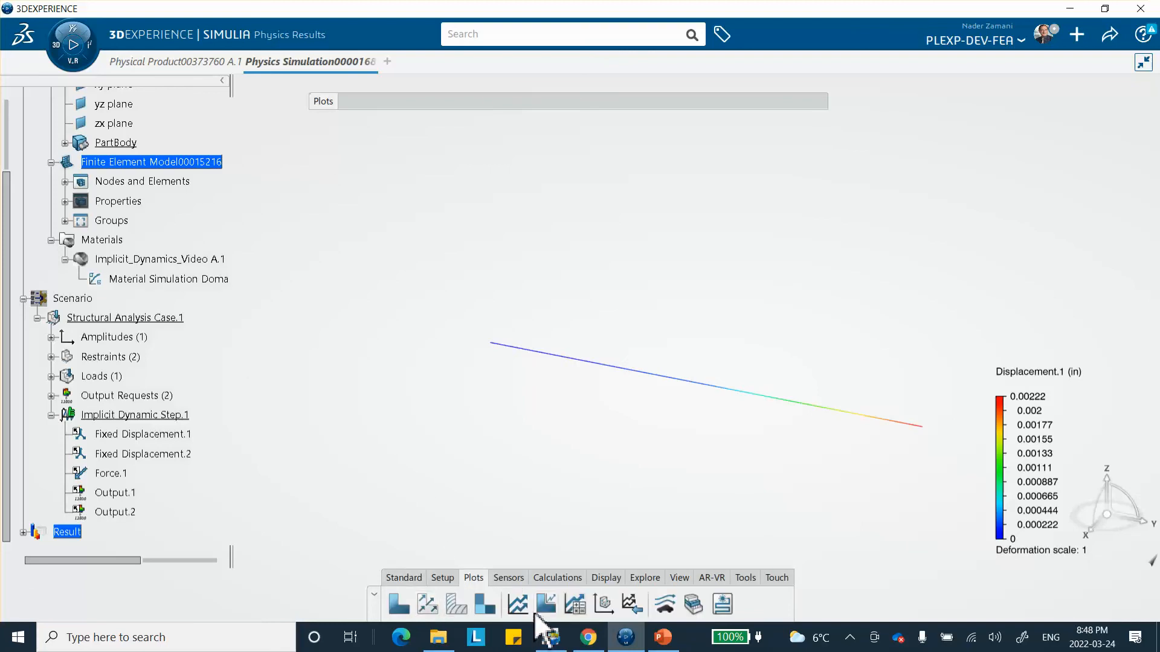
pyautogui.click(517, 604)
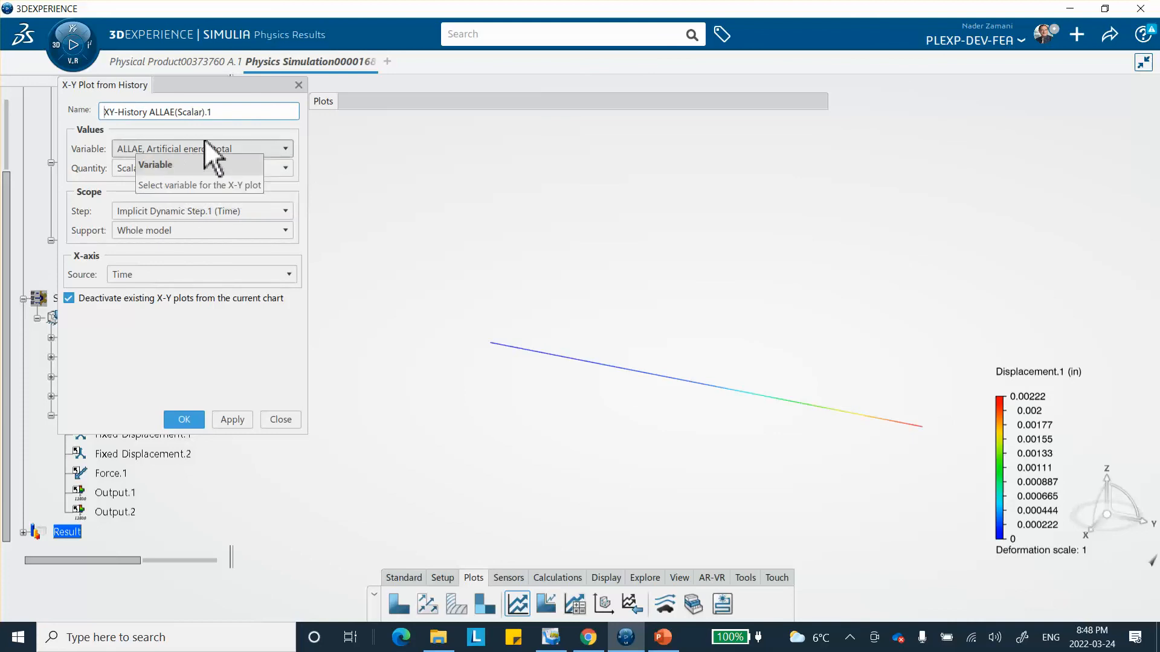
pyautogui.click(275, 150)
pyautogui.scroll(-5, 253, 257)
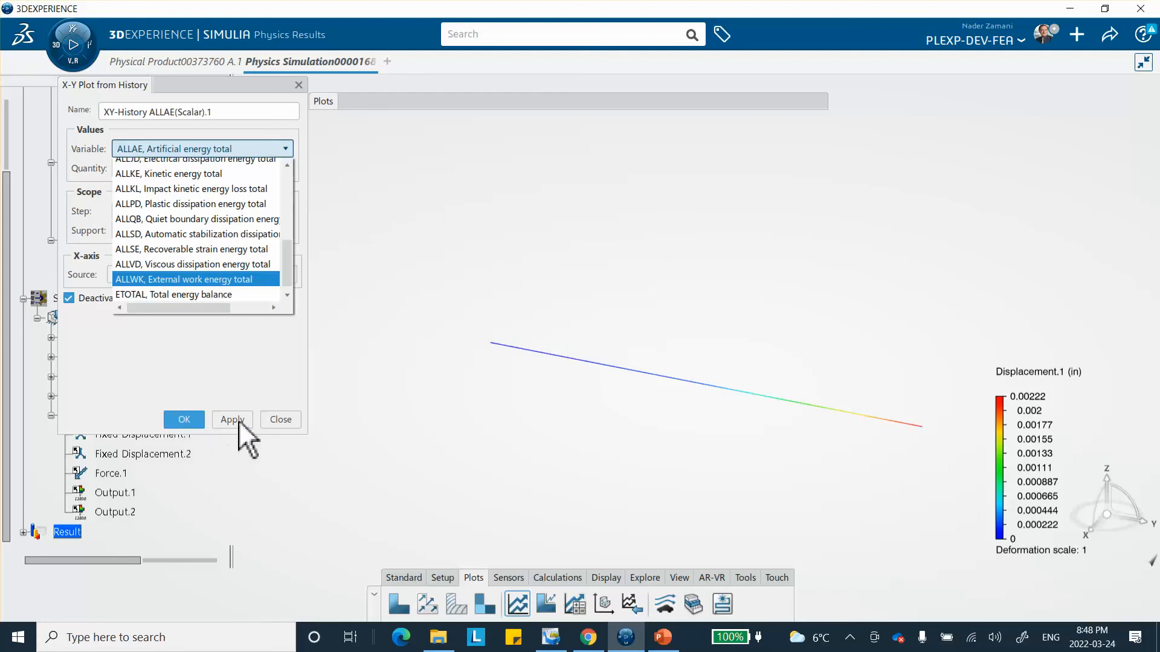
pyautogui.click(284, 420)
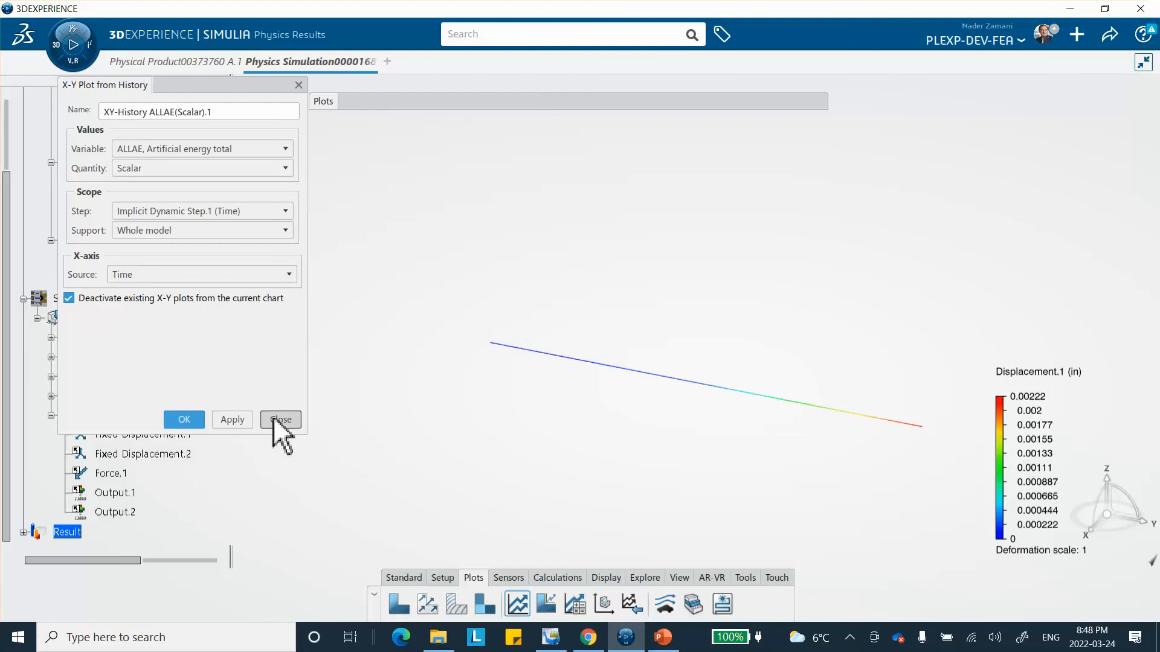
pyautogui.click(275, 418)
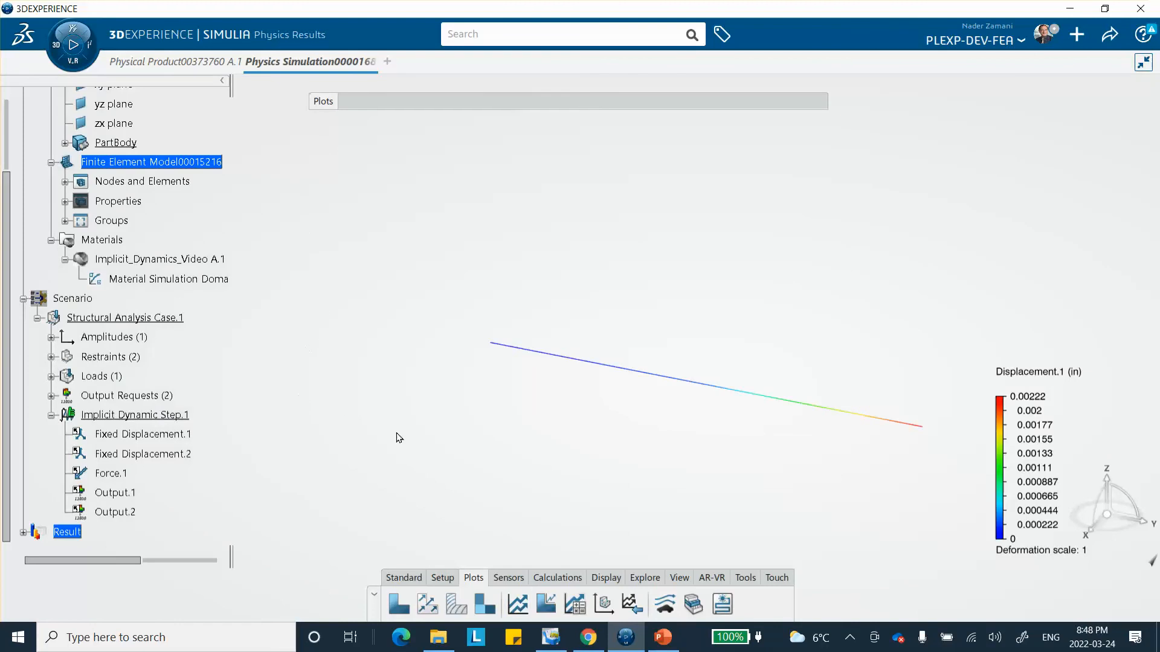
# Step: Return to the structural scenario and add a history output request for UT, Translations on the middle-node group
pyautogui.click(402, 579)
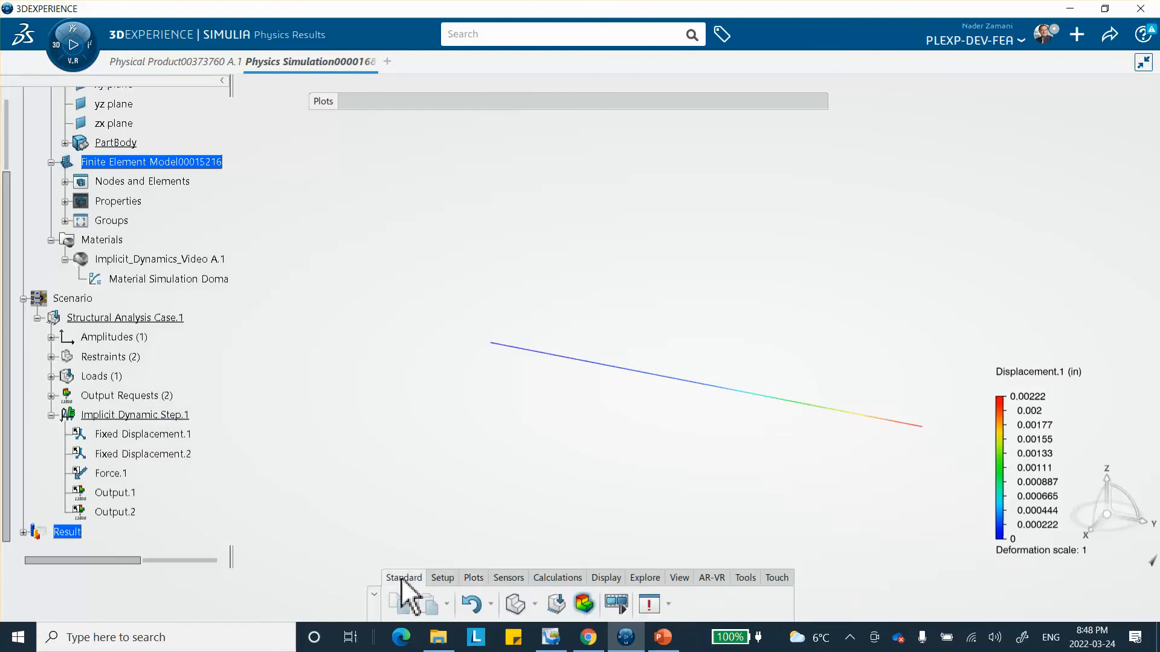
pyautogui.click(557, 600)
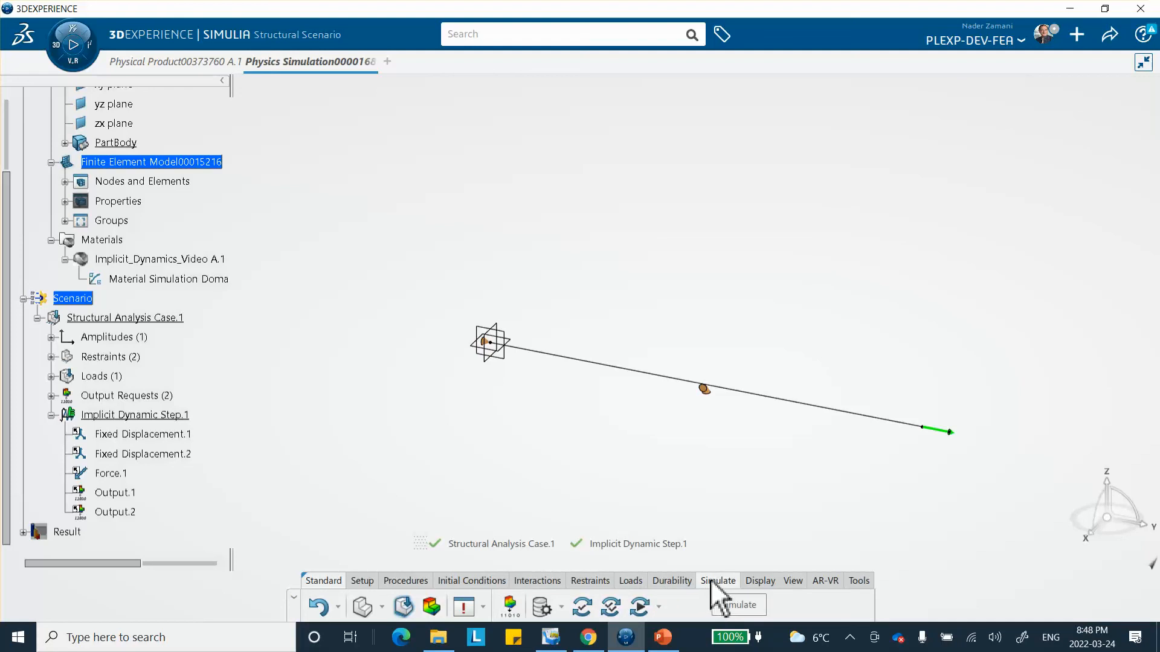
pyautogui.click(511, 608)
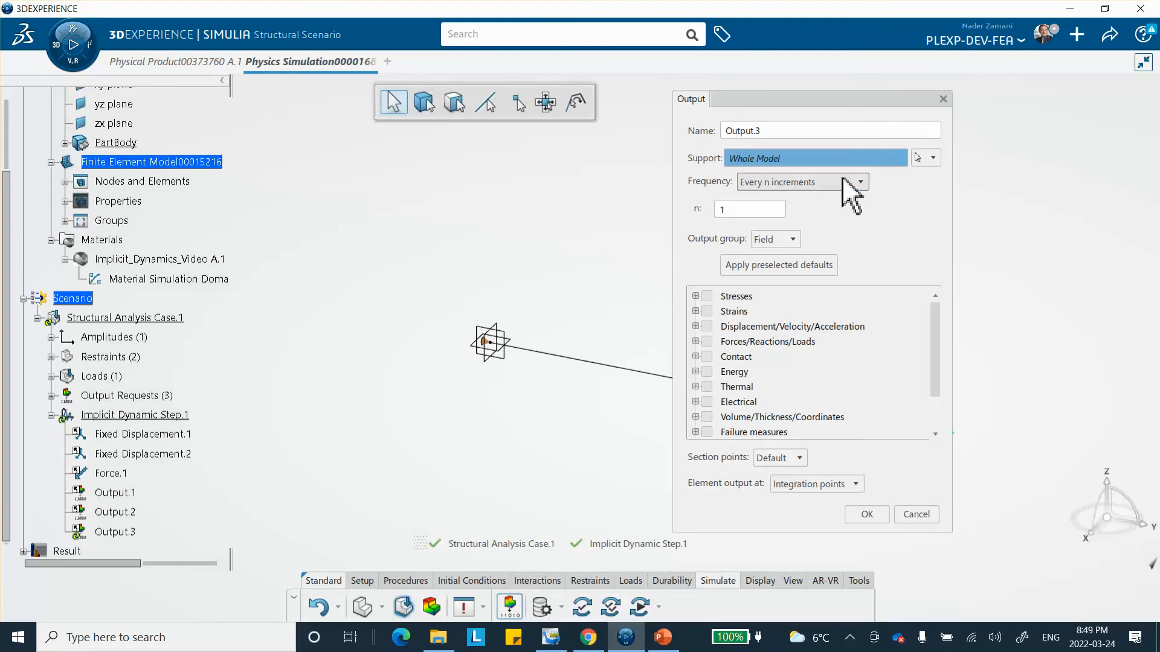
pyautogui.click(792, 239)
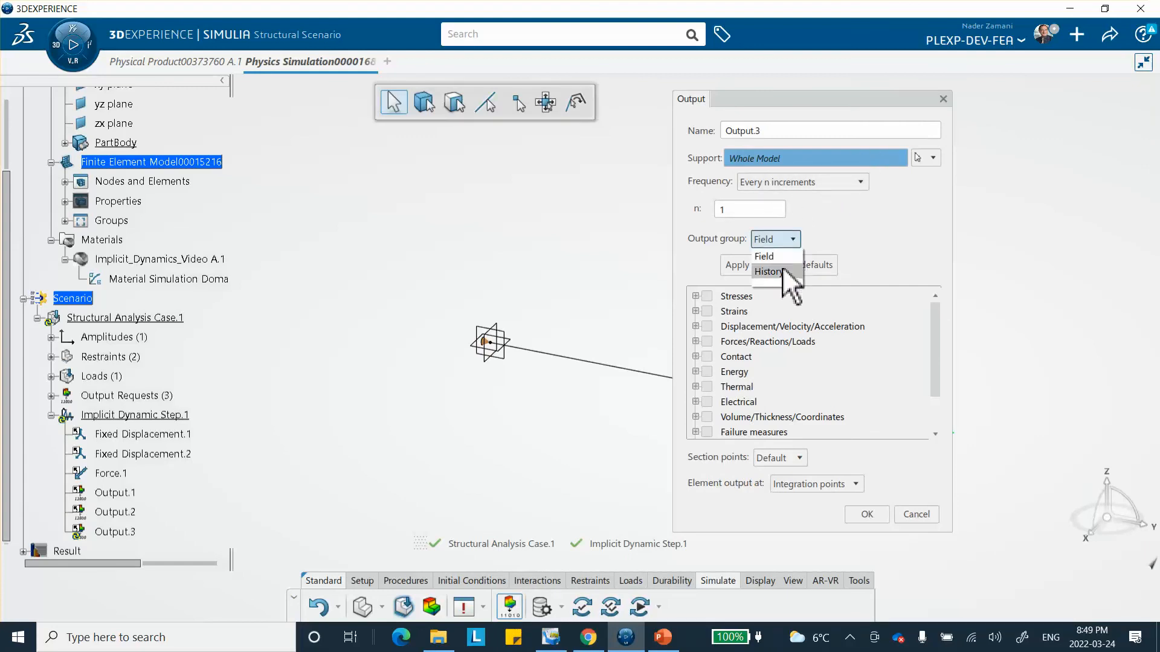
pyautogui.click(785, 271)
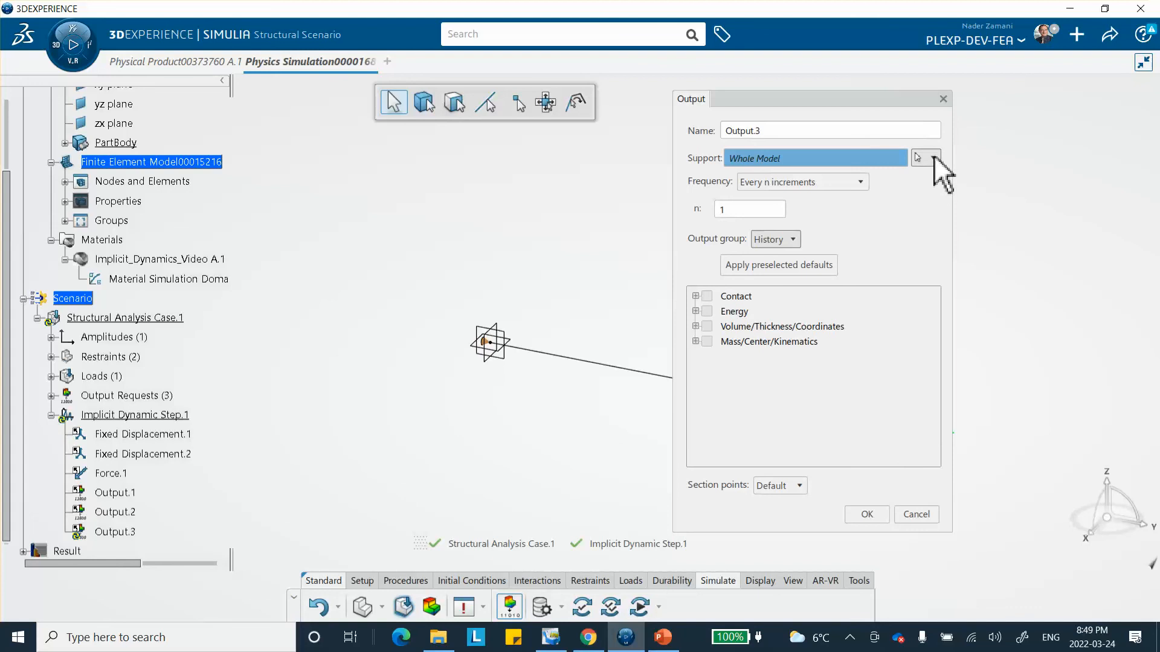
pyautogui.click(933, 158)
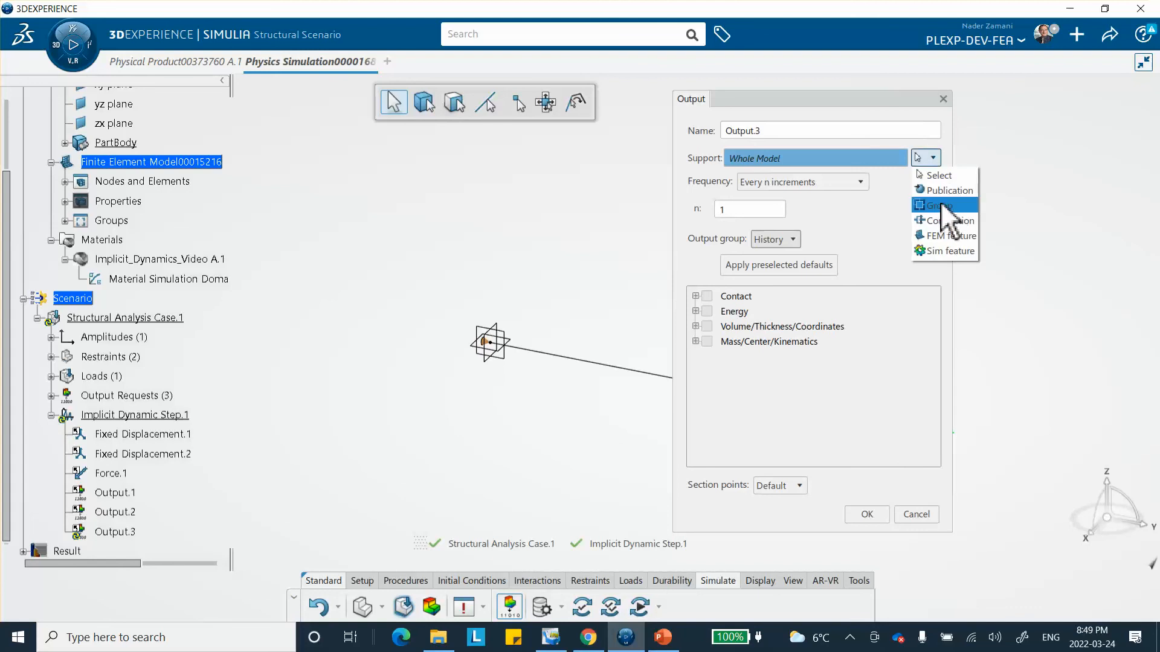
pyautogui.click(940, 206)
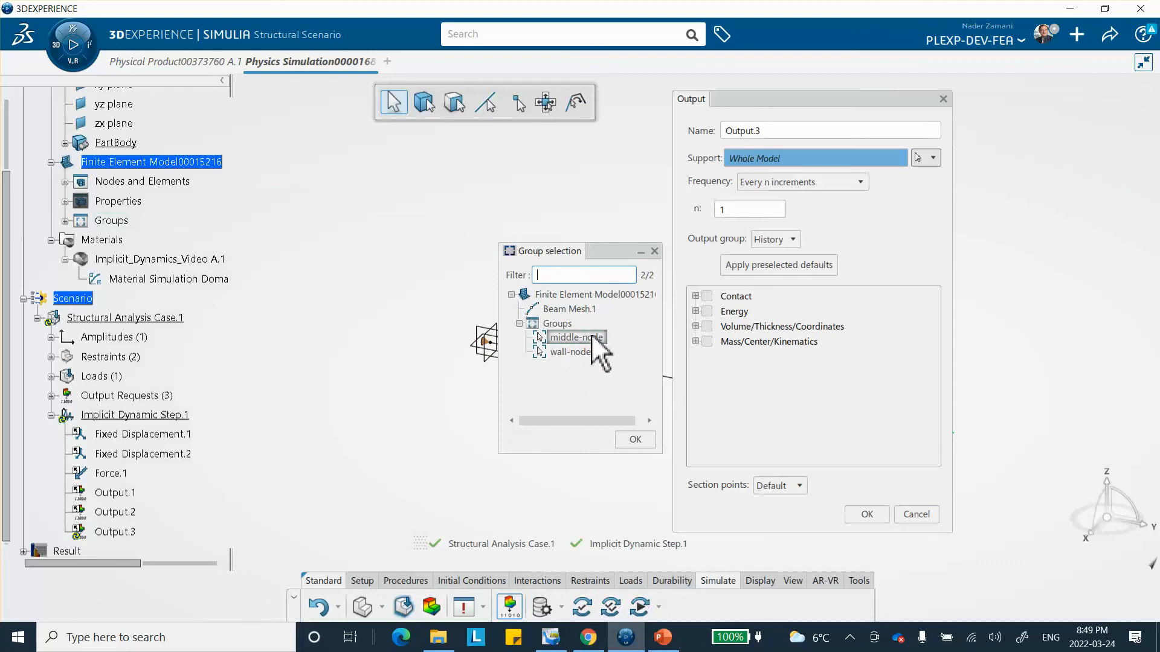
pyautogui.doubleClick(572, 337)
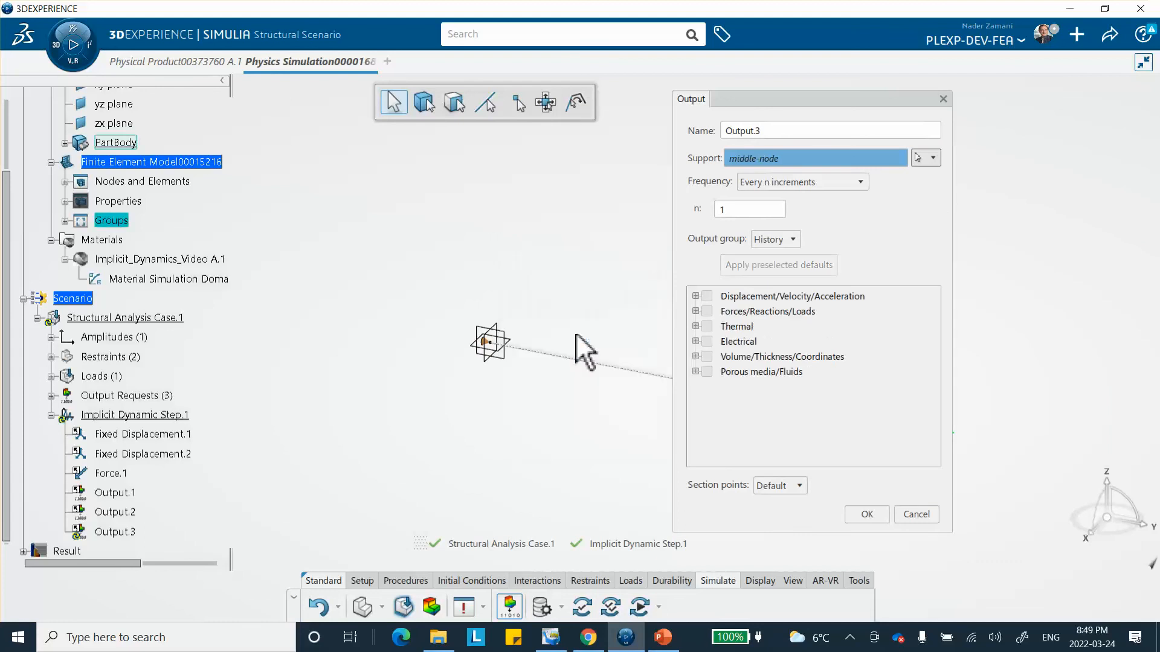
pyautogui.click(695, 296)
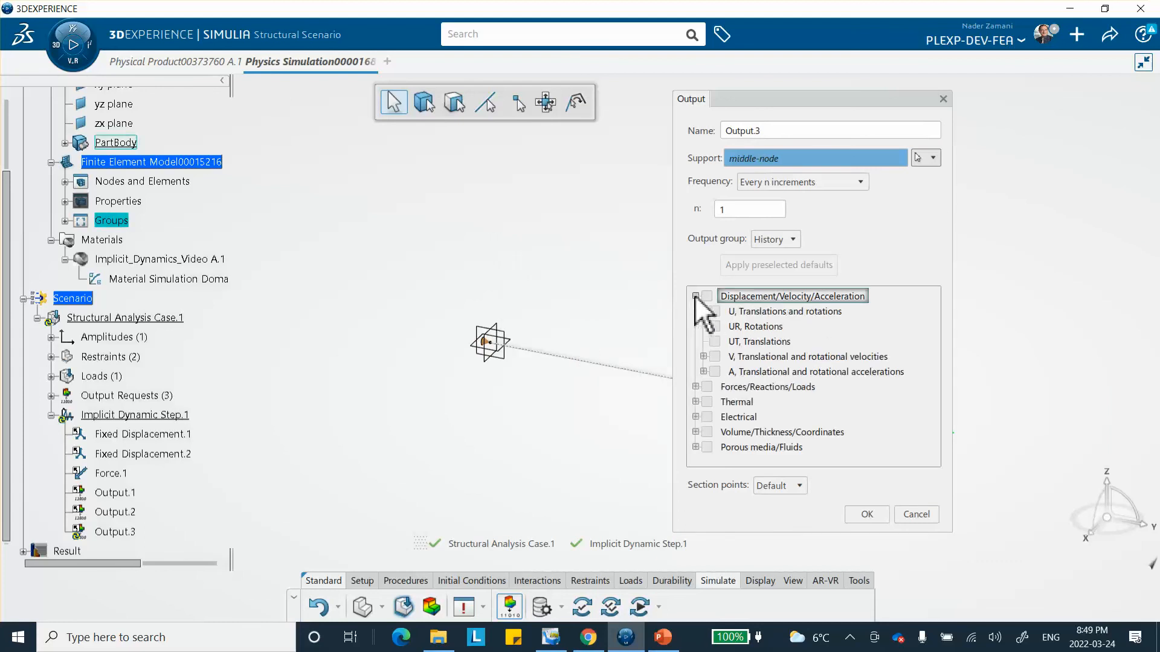
pyautogui.click(703, 311)
pyautogui.click(714, 341)
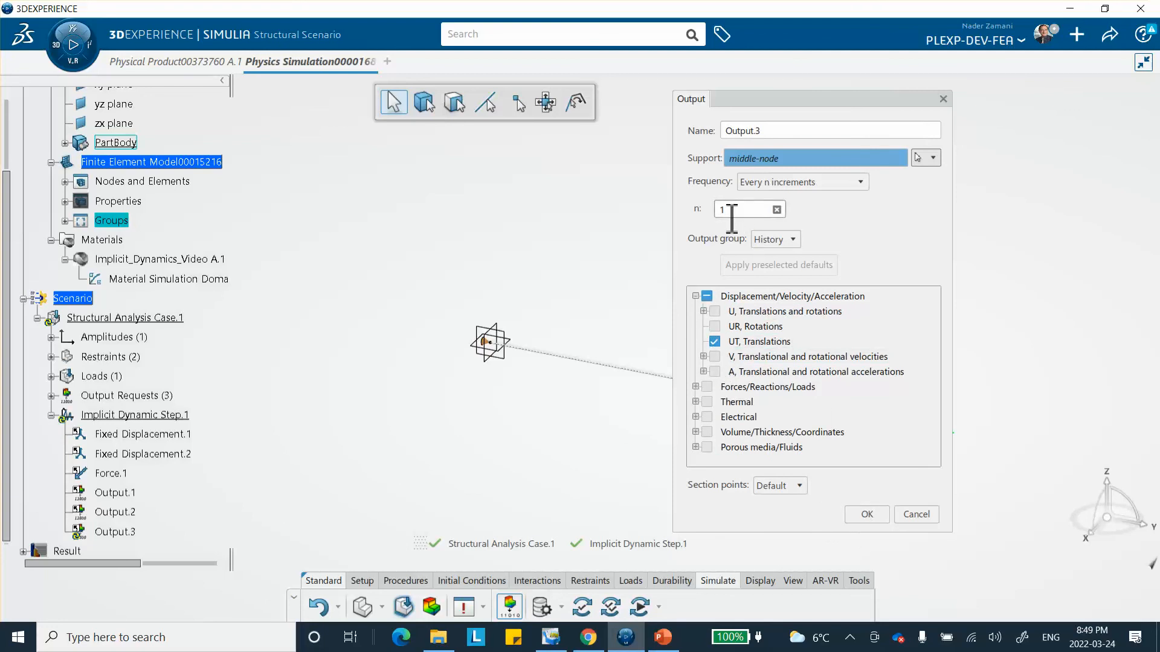
pyautogui.click(865, 511)
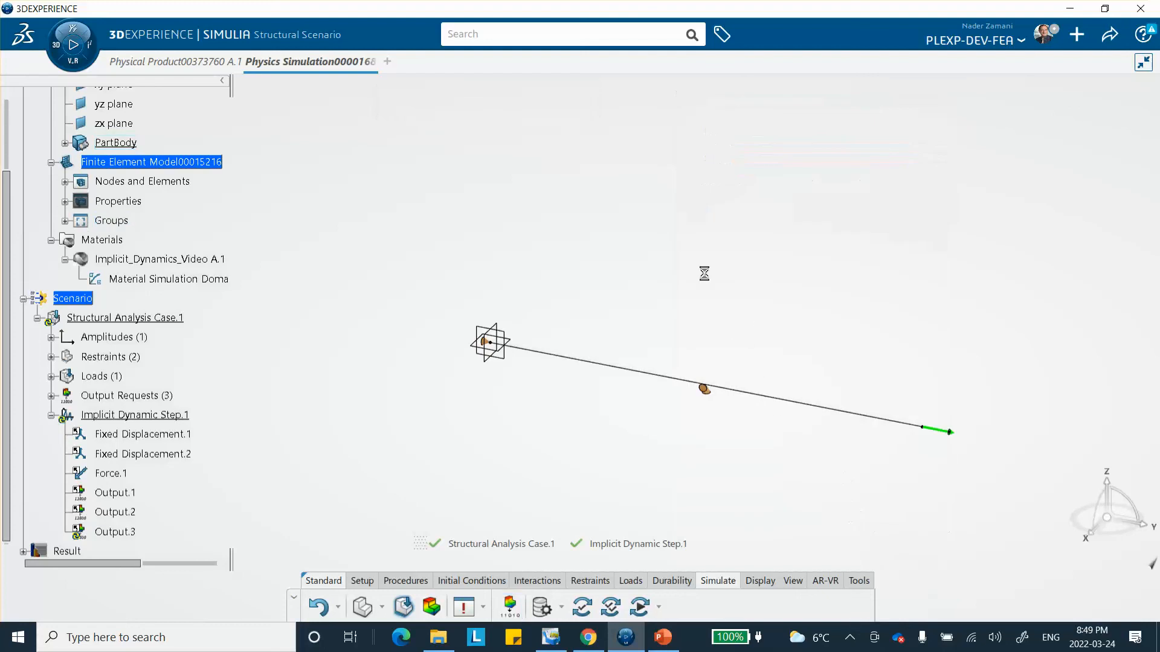
# Step: Add another history output request for RT, Reaction forces on the wall-node group
pyautogui.click(510, 606)
pyautogui.click(791, 240)
pyautogui.click(778, 272)
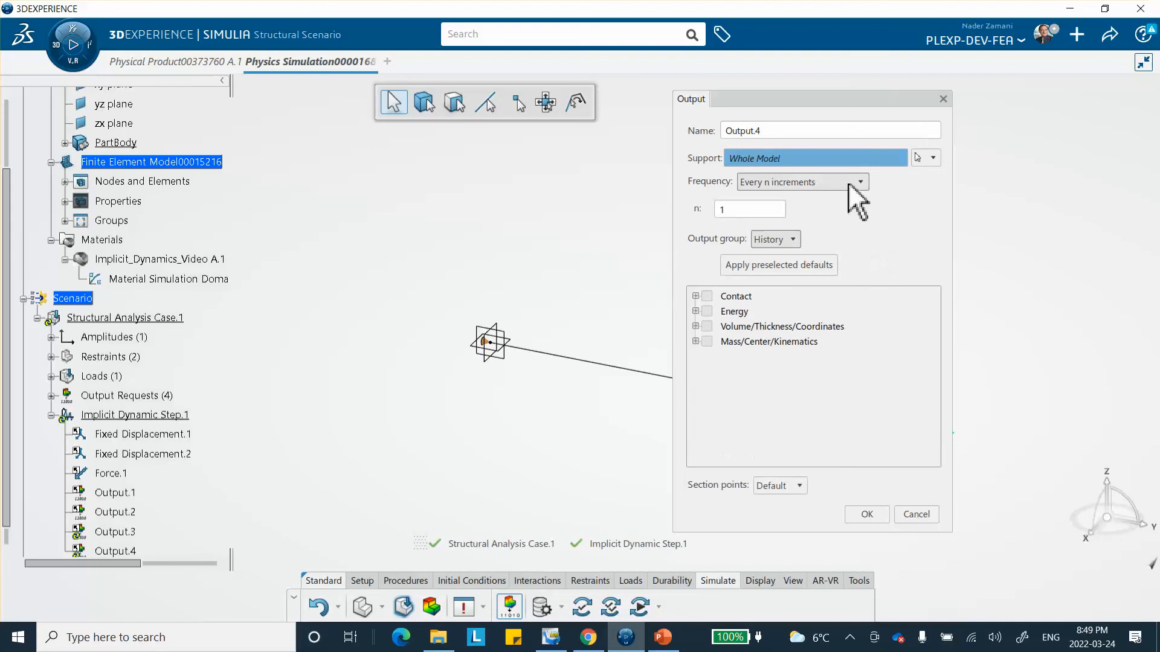
pyautogui.click(932, 158)
pyautogui.click(939, 207)
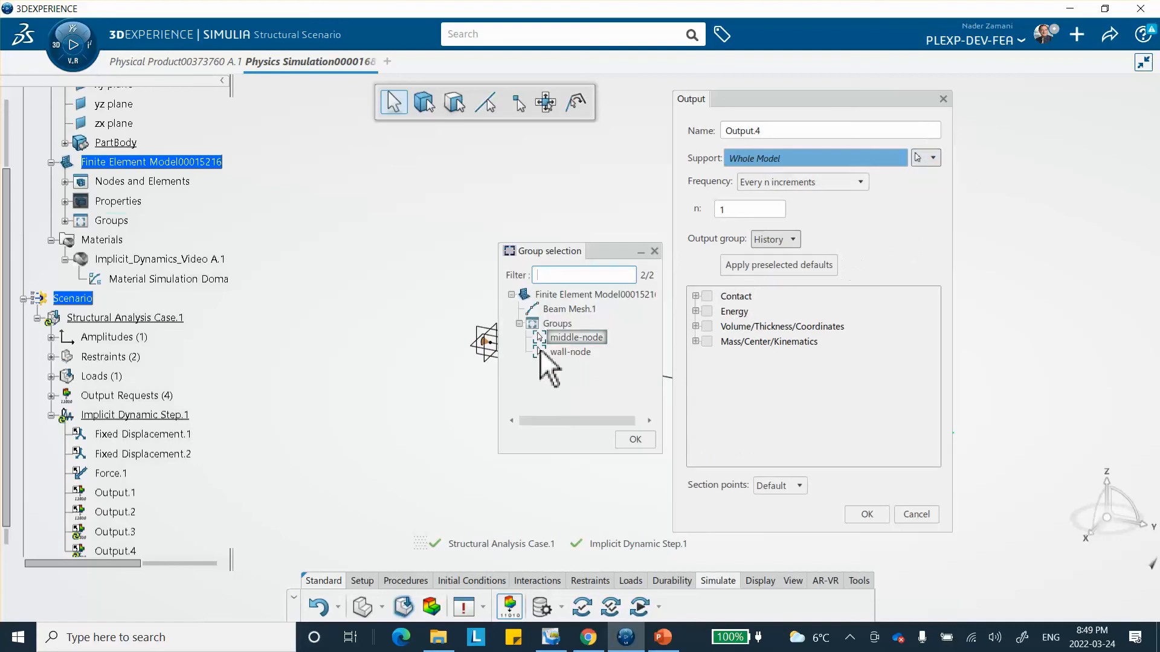
pyautogui.click(563, 352)
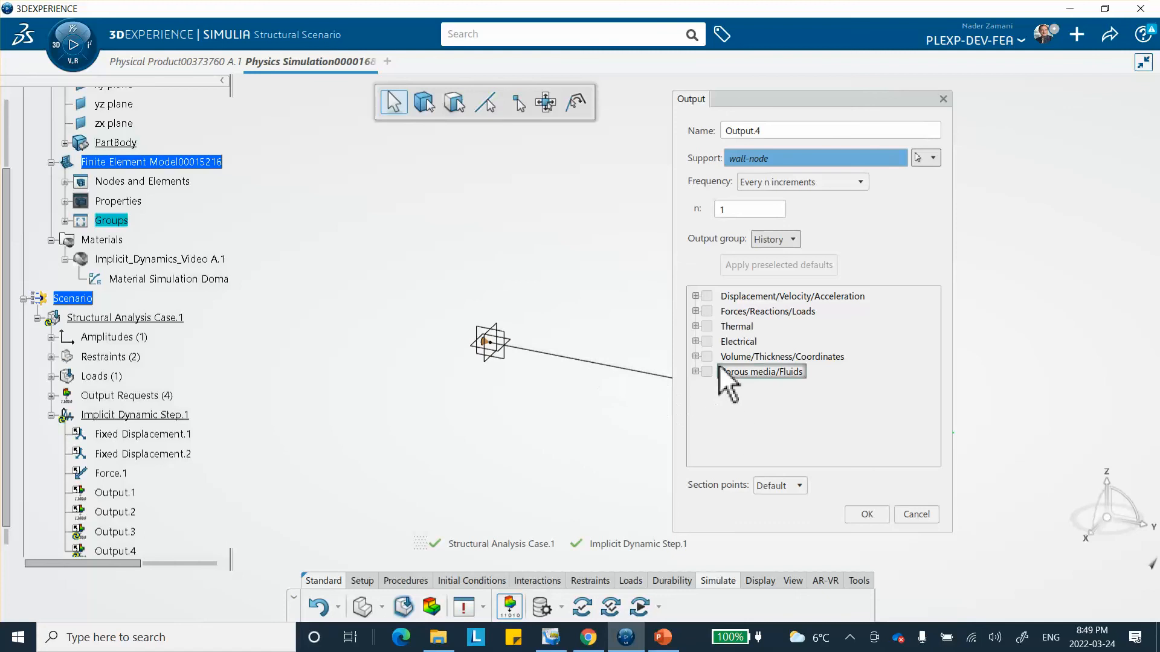
pyautogui.click(695, 311)
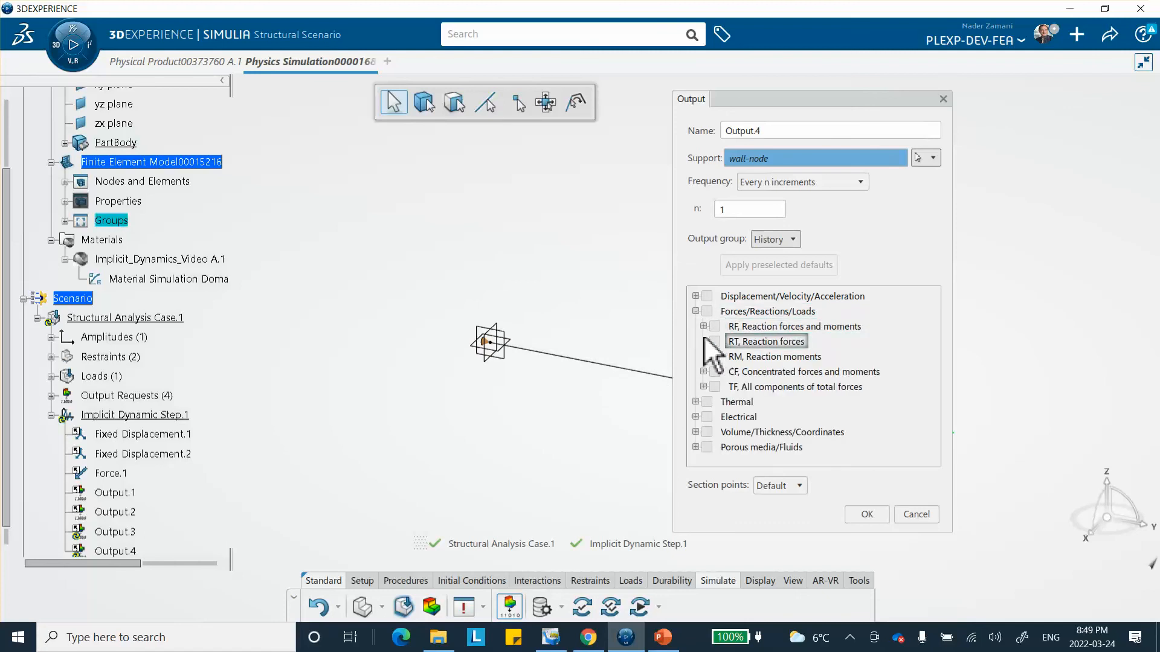
pyautogui.click(715, 342)
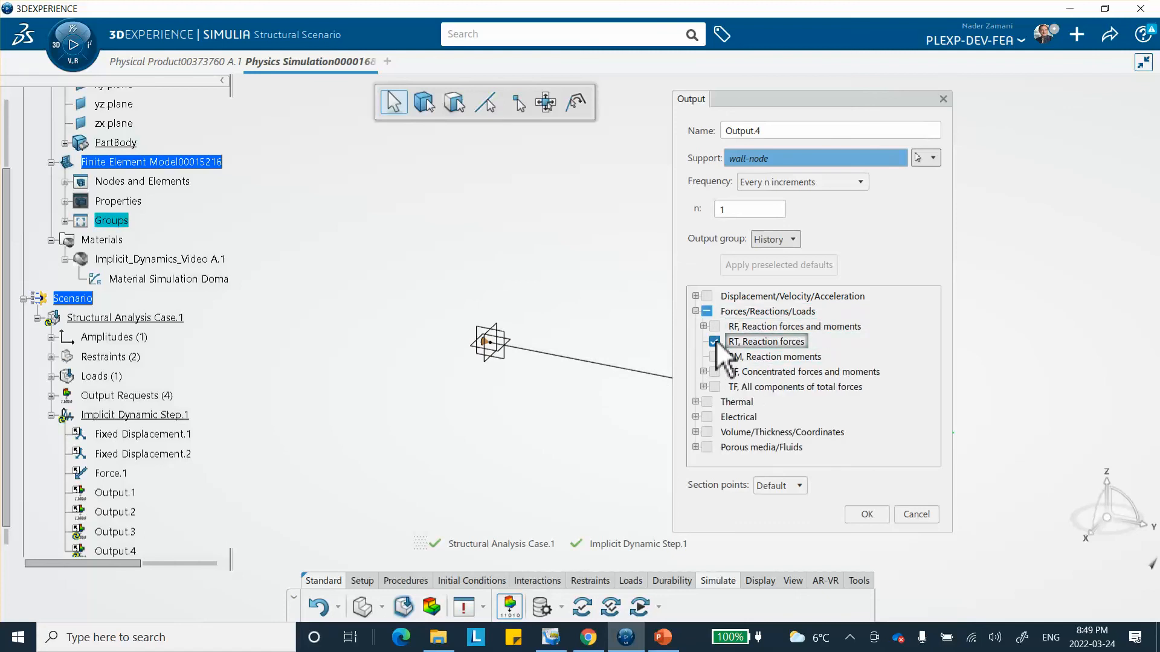
pyautogui.click(867, 515)
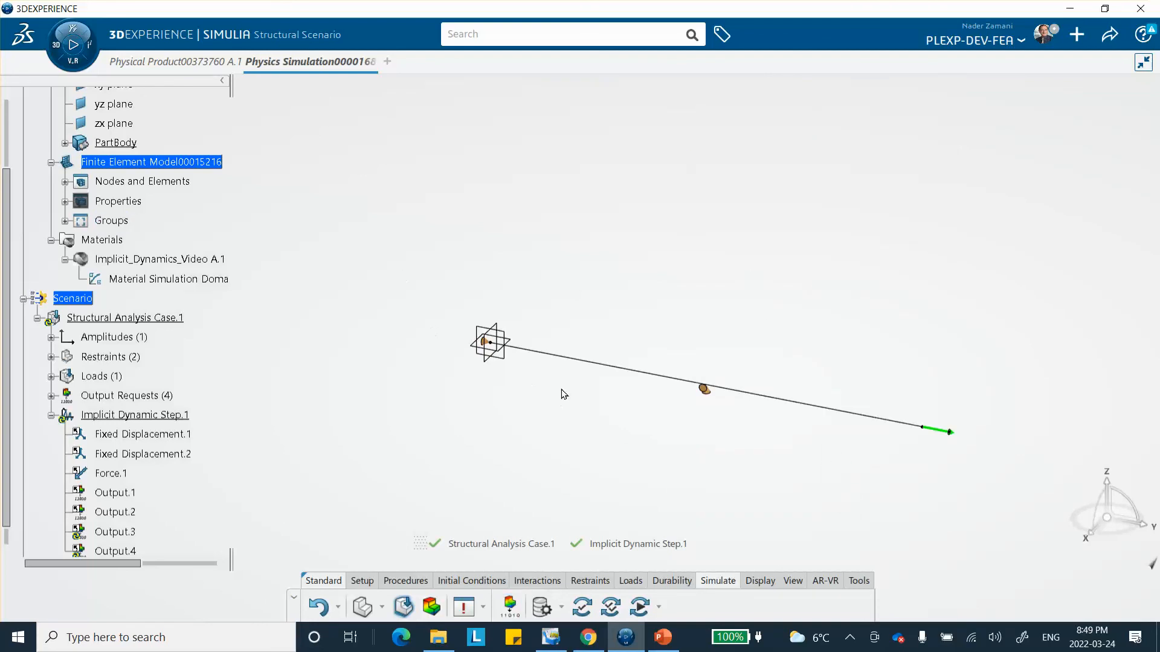
# Step: Rerun the simulation in local interactive mode on 4 cores, overwriting the previous results, and close its status
pyautogui.moveTo(575, 383); pyautogui.dragTo(576, 290, button='middle')
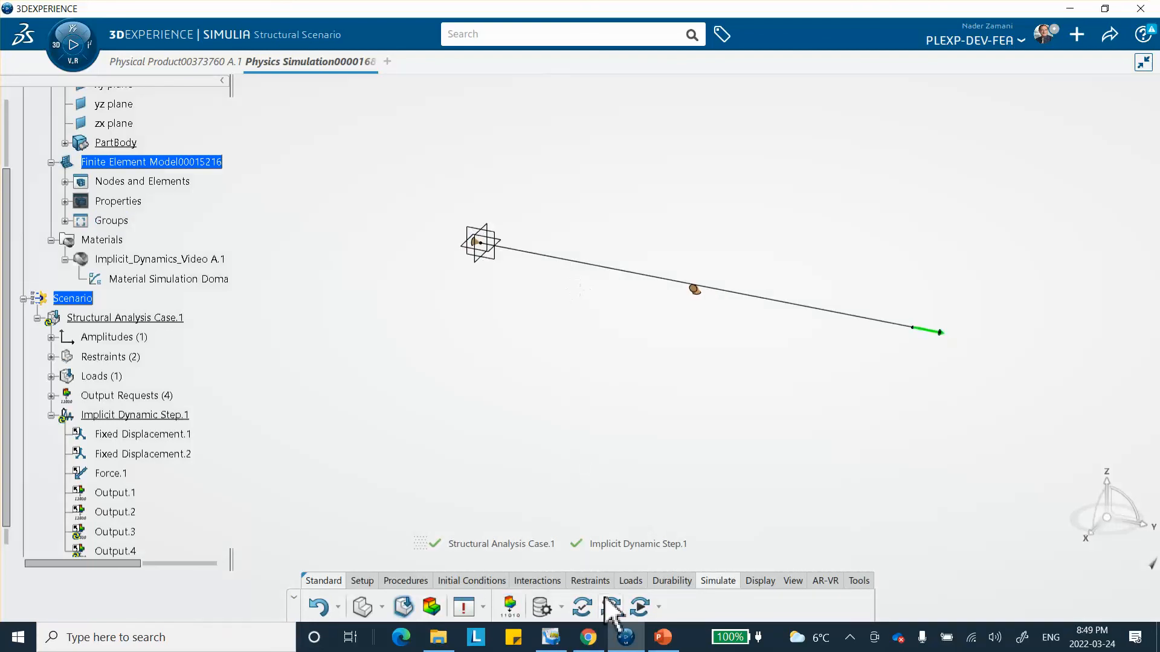
pyautogui.click(638, 607)
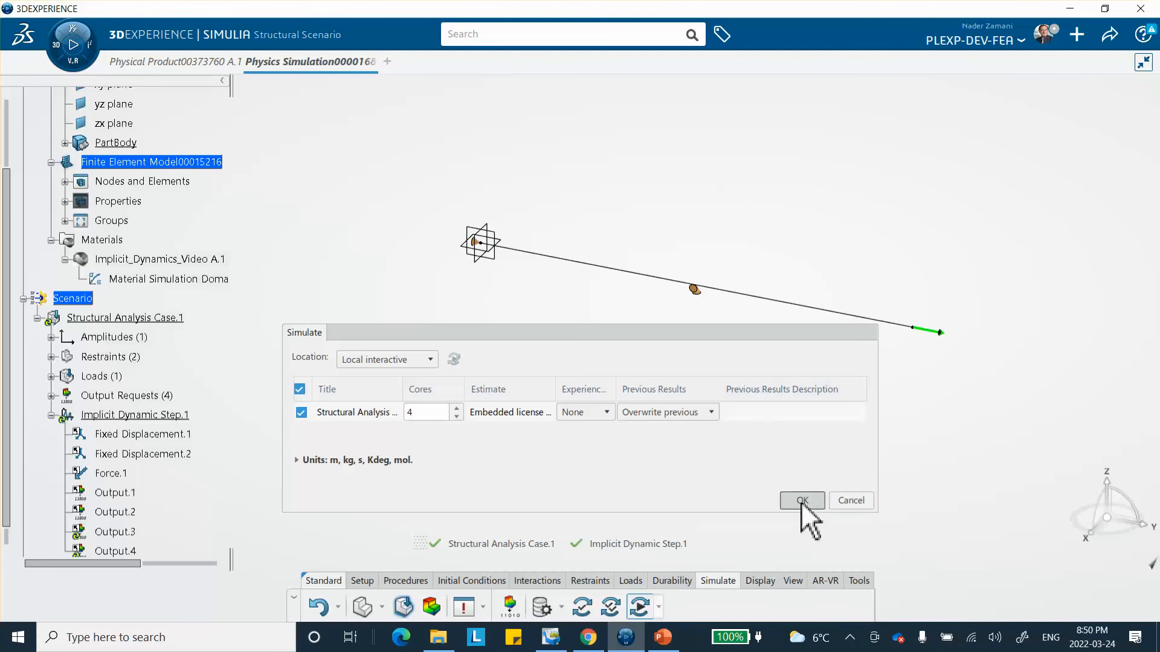
pyautogui.click(803, 500)
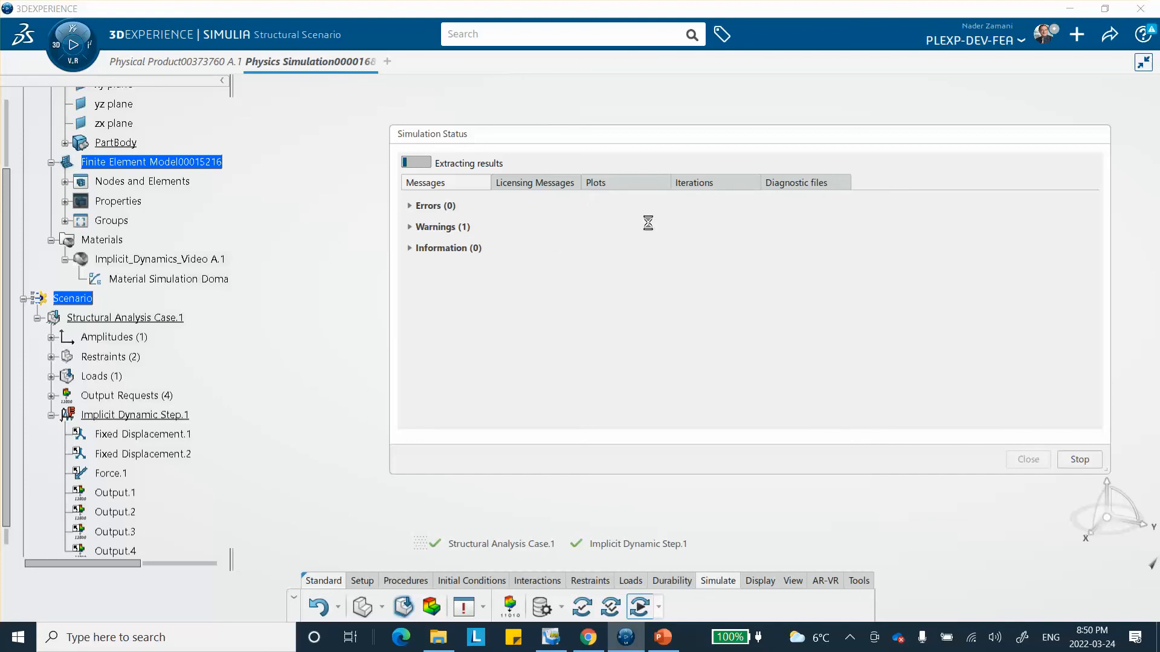
pyautogui.doubleClick(642, 103)
pyautogui.click(1028, 460)
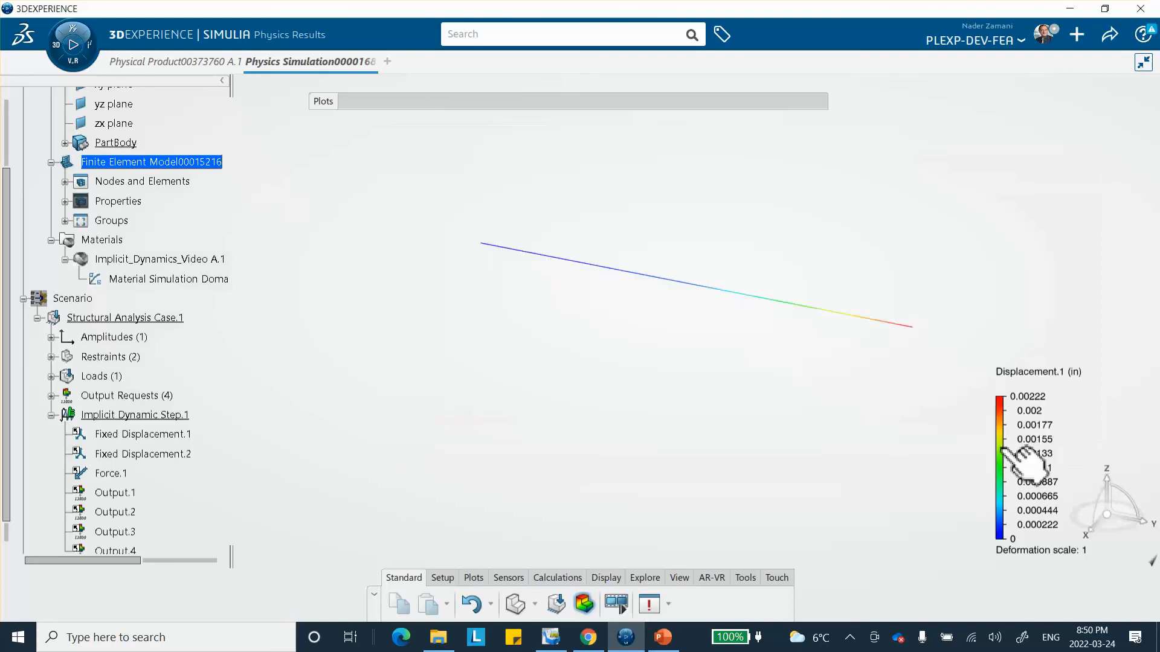
# Step: Create an X-Y plot from history of UT, Translations, Vector Component 2, for Output.3 against time
pyautogui.click(473, 578)
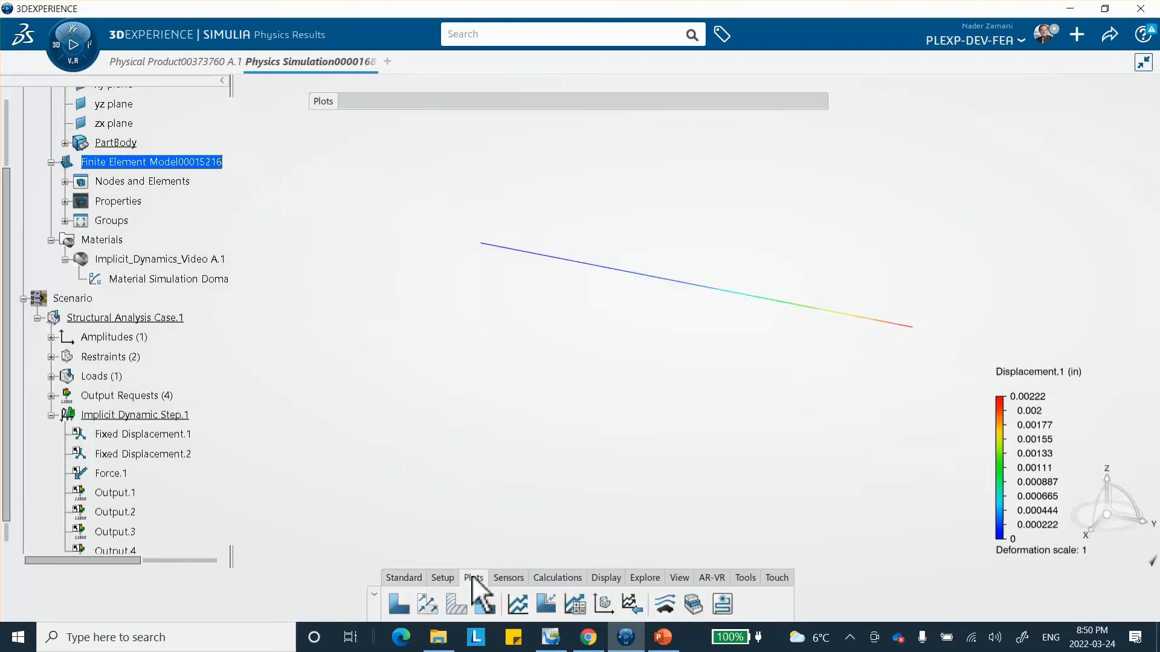
pyautogui.click(518, 604)
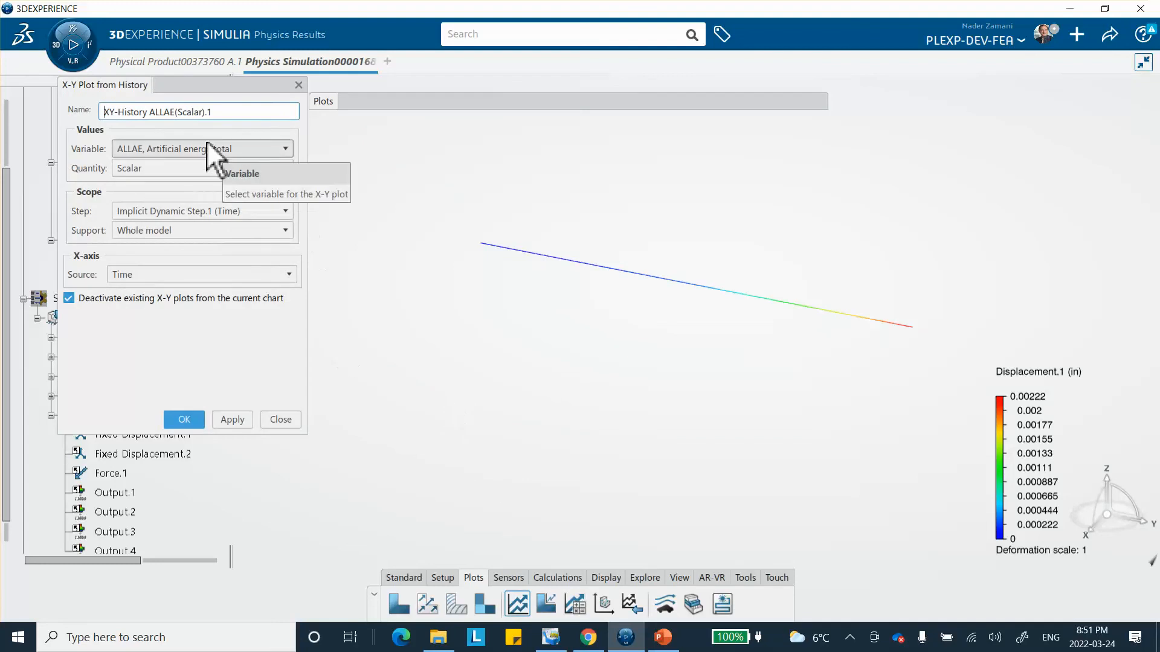
pyautogui.click(284, 148)
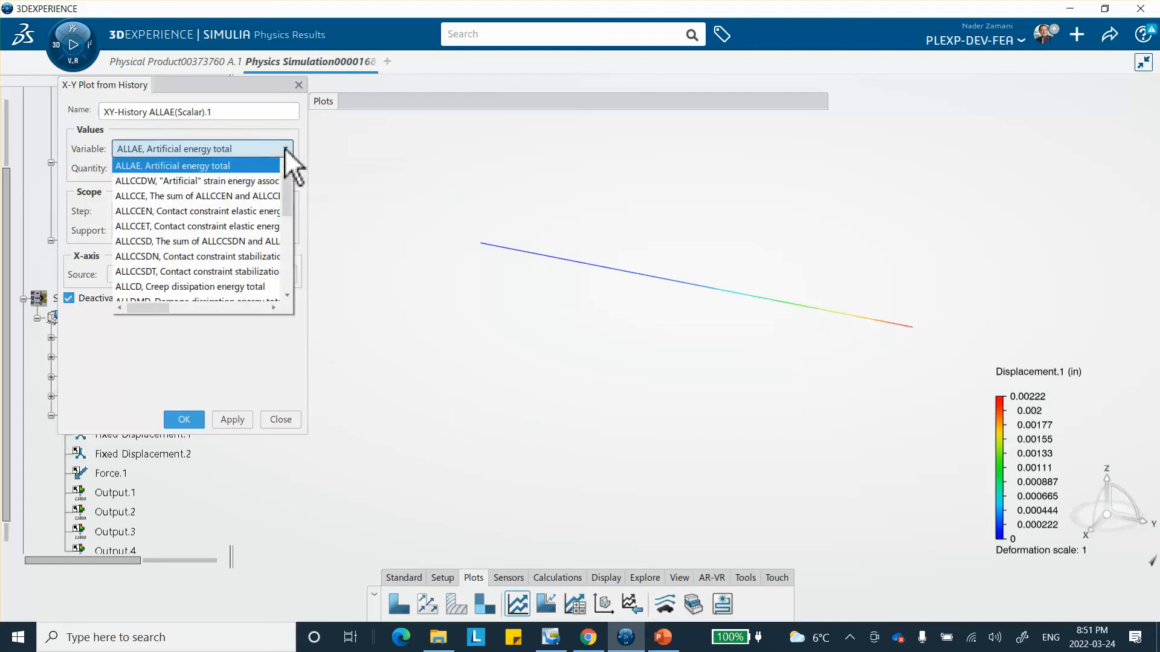
pyautogui.scroll(-4, 252, 247)
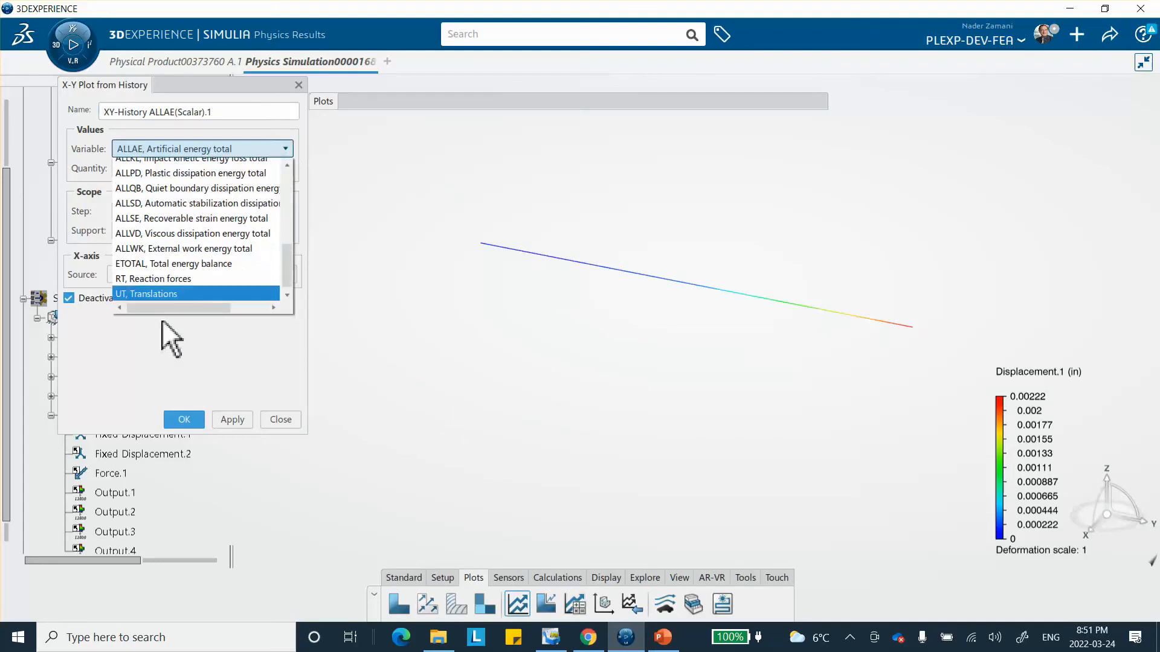
pyautogui.click(158, 294)
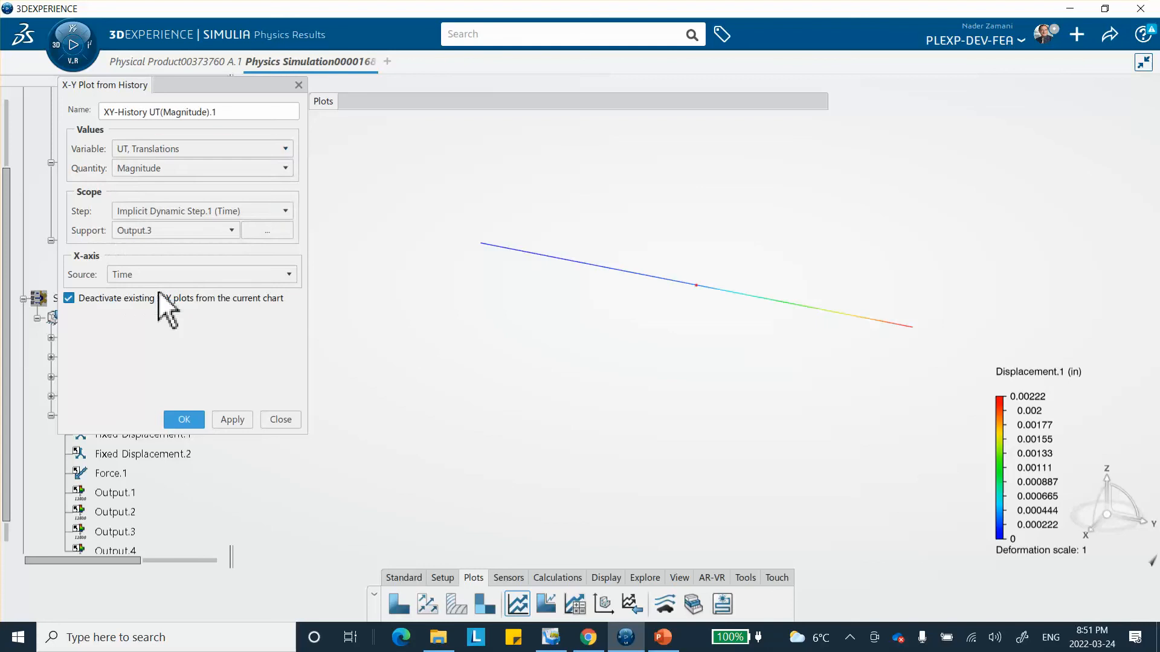
pyautogui.click(180, 173)
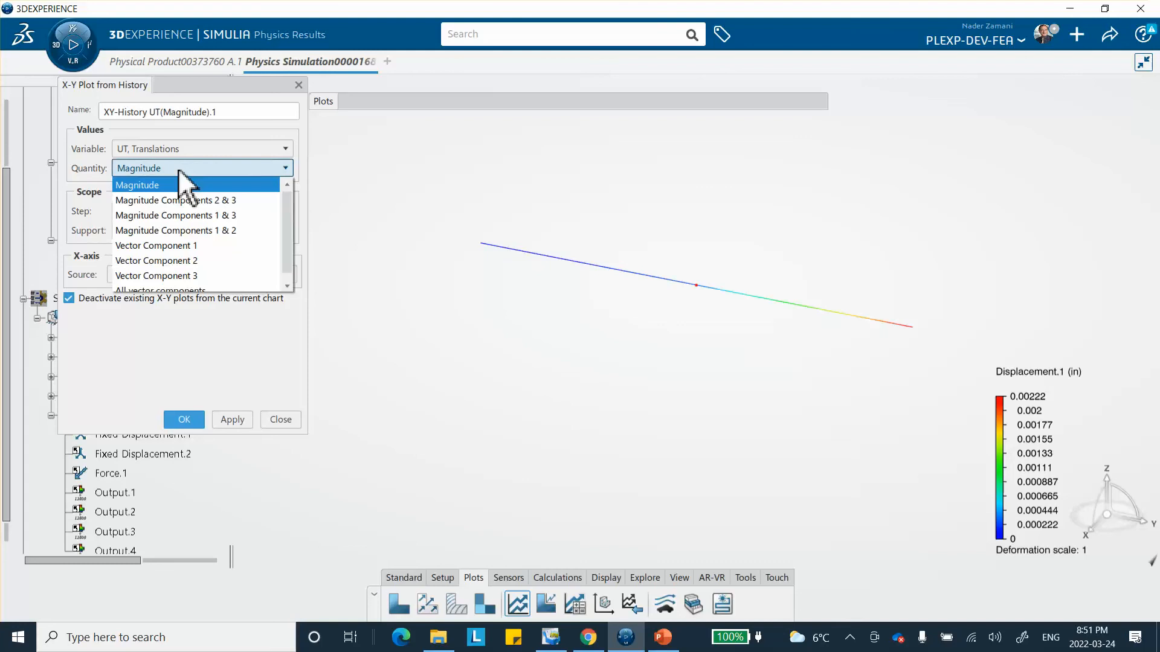
pyautogui.click(201, 265)
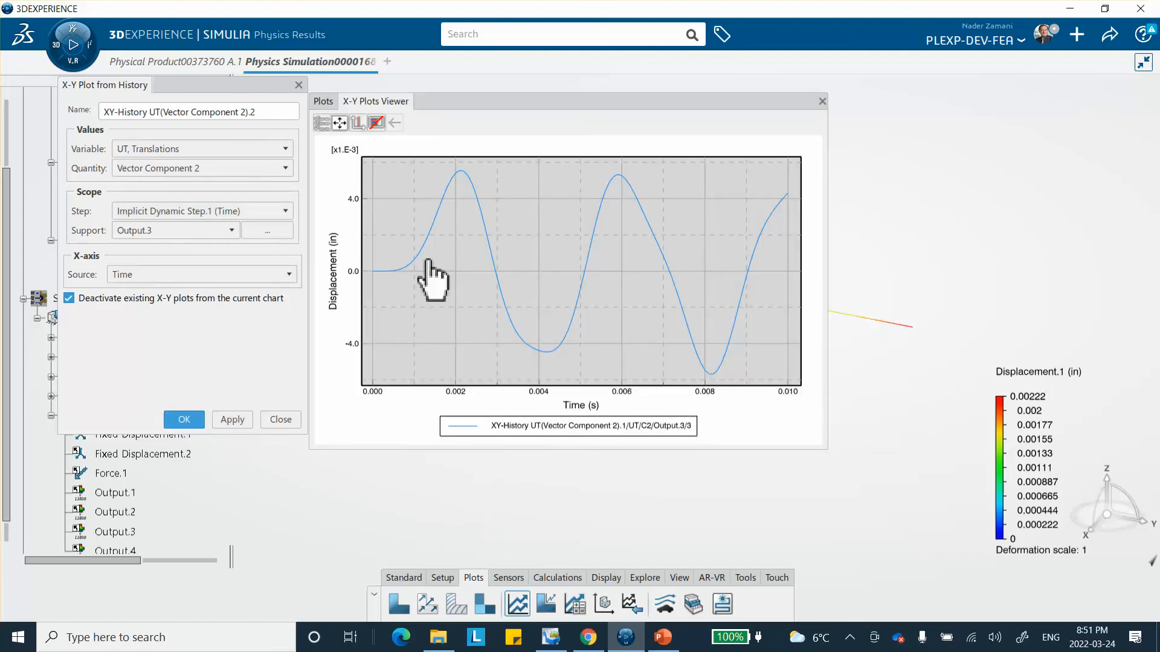
# Step: Switch to the PowerPoint presentation and review slides 4 to 6, comparing displacement curves for different time increment settings
pyautogui.click(663, 637)
pyautogui.click(82, 401)
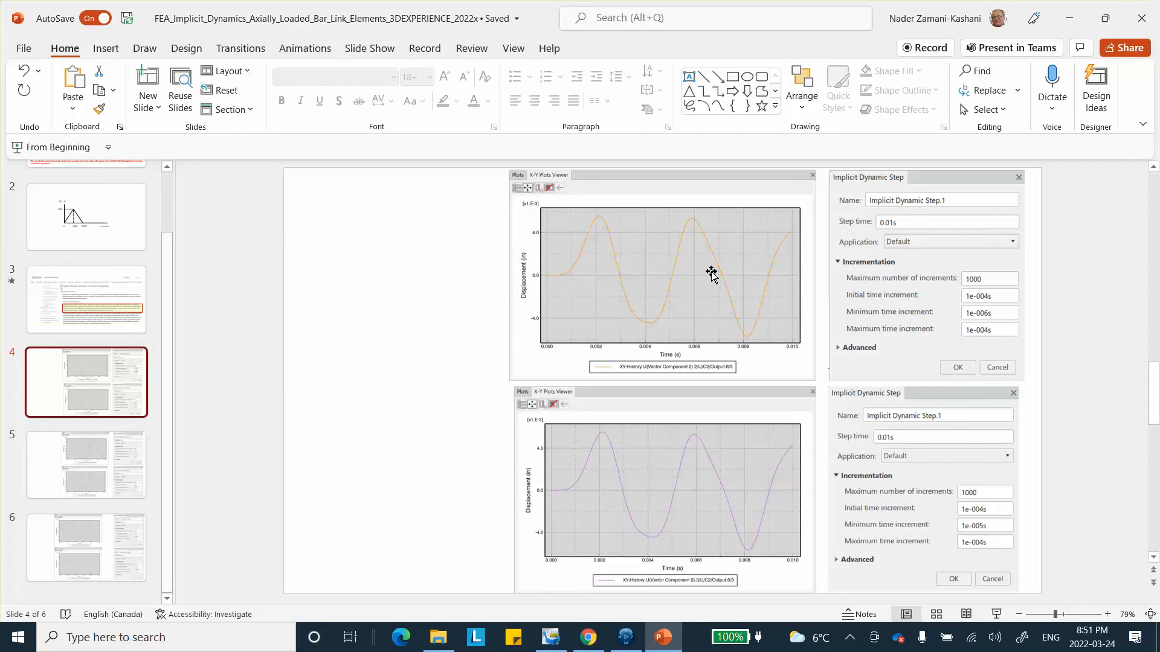
pyautogui.click(106, 486)
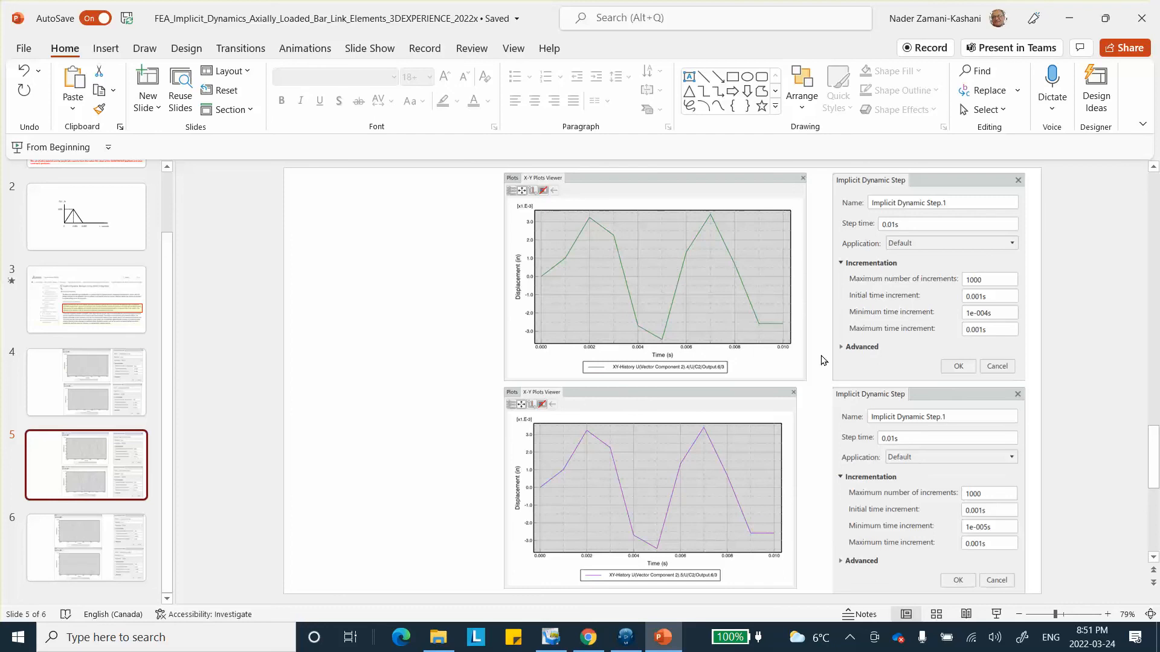
pyautogui.click(81, 554)
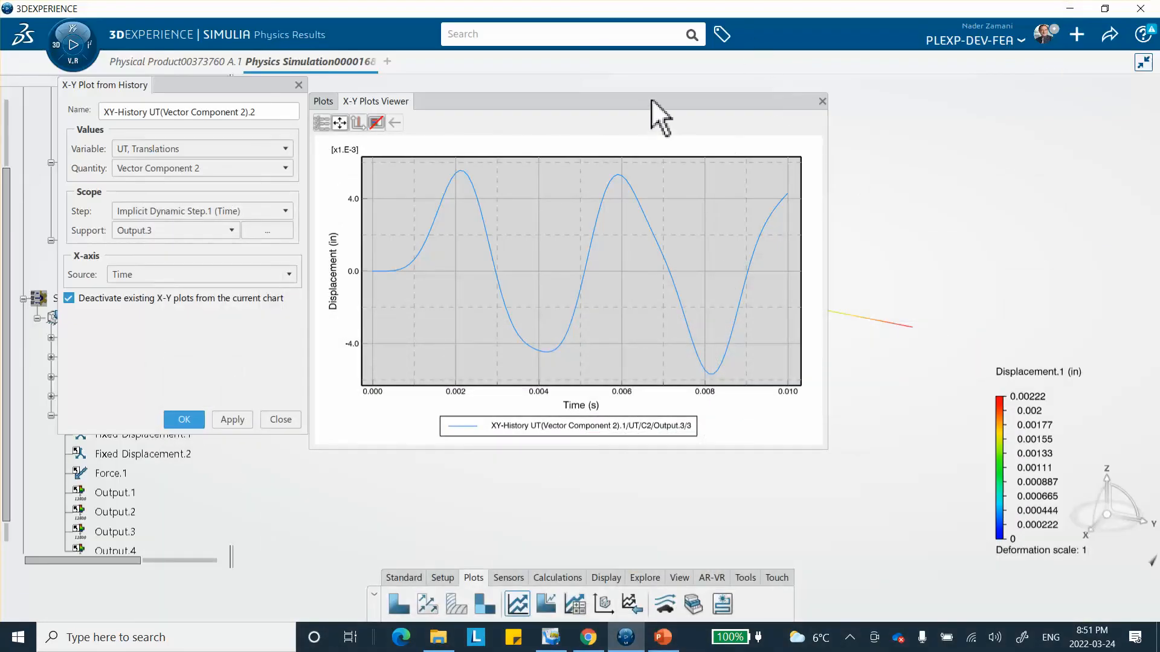
# Step: Back in 3DEXPERIENCE, move the plot viewer aside and create a new history plot of RT, Reaction forces, Vector Component 2, for Output.4 against time
pyautogui.moveTo(652, 98); pyautogui.dragTo(754, 111)
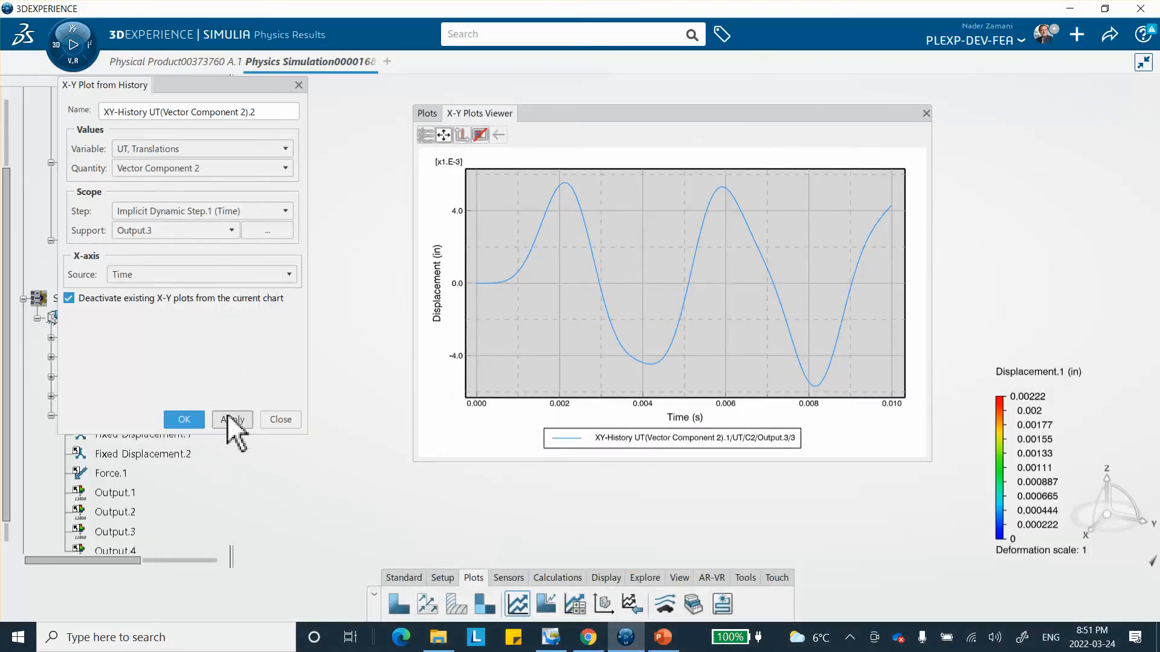
pyautogui.click(280, 419)
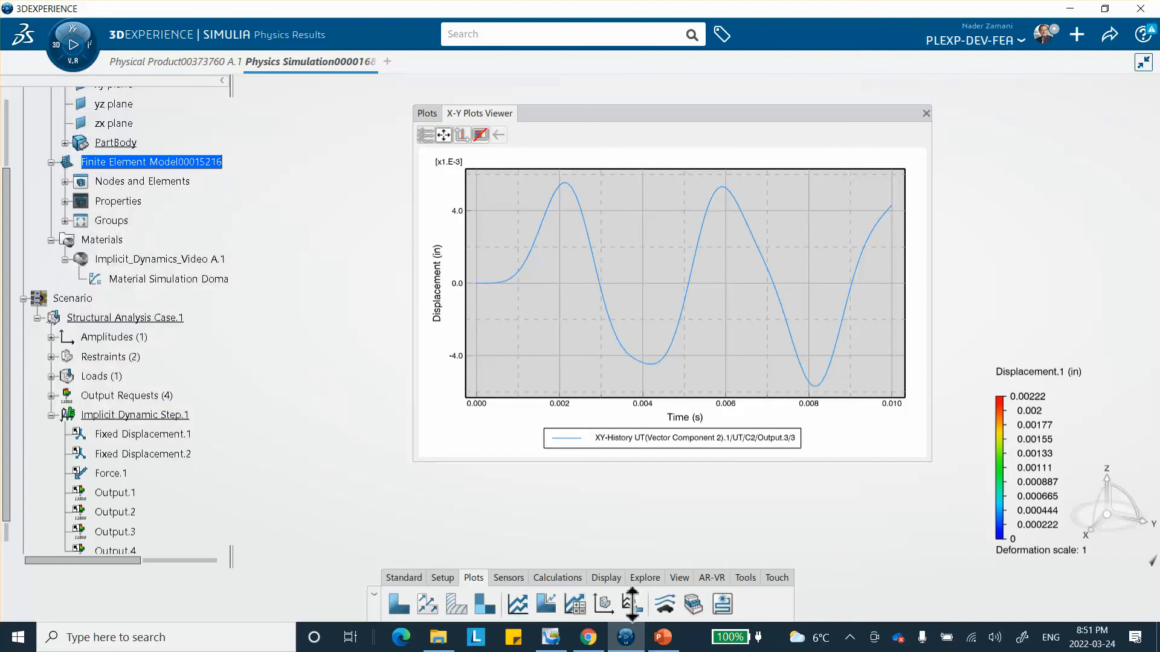
pyautogui.click(518, 601)
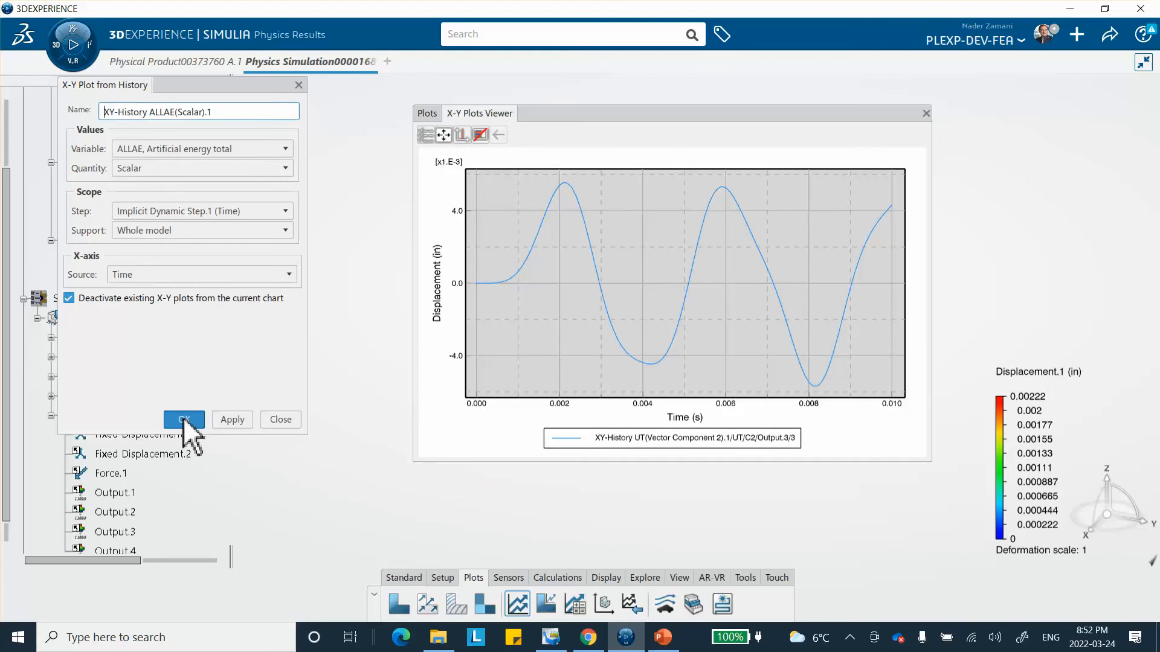
pyautogui.click(228, 151)
pyautogui.scroll(-5, 194, 242)
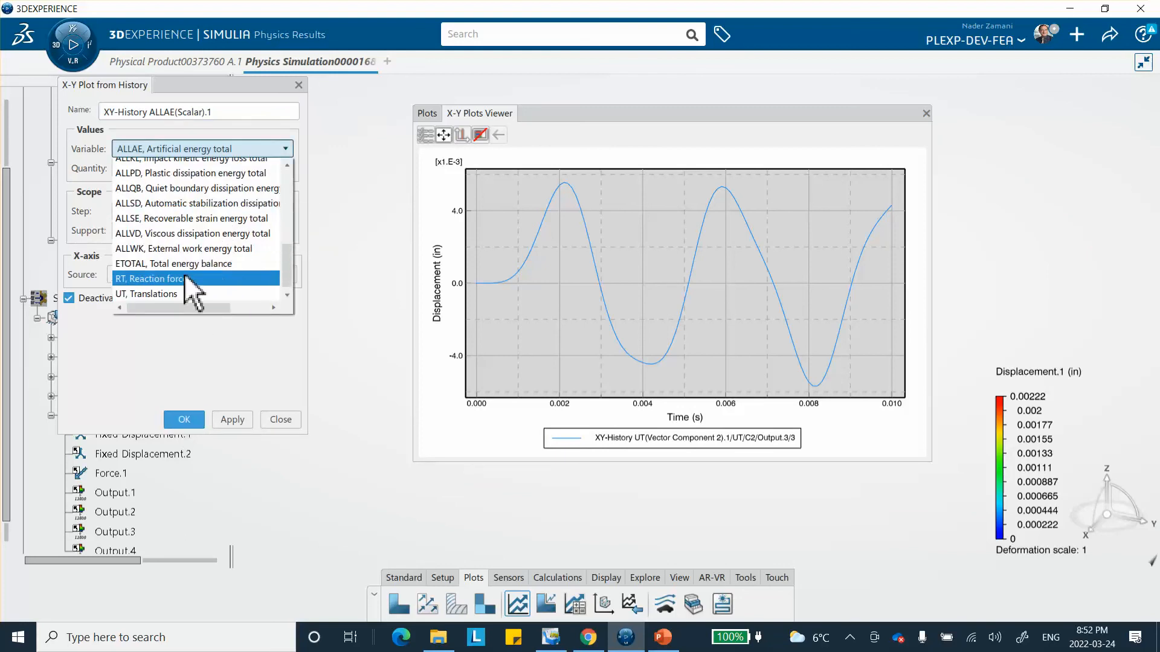
pyautogui.click(184, 279)
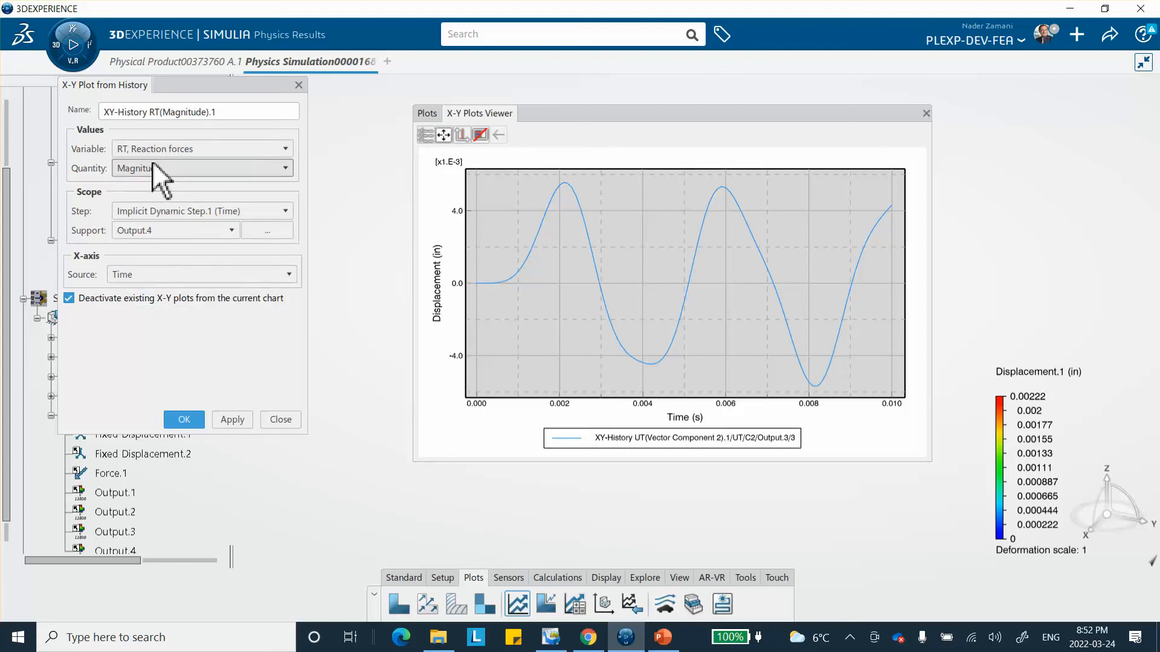
pyautogui.click(284, 167)
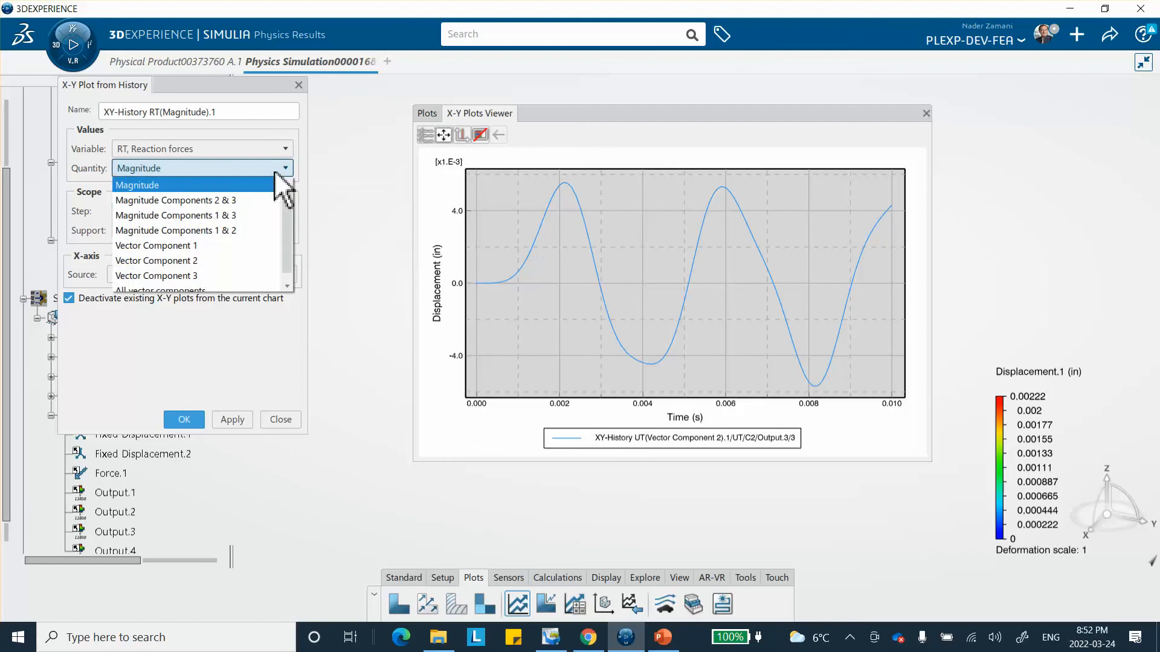
pyautogui.click(219, 261)
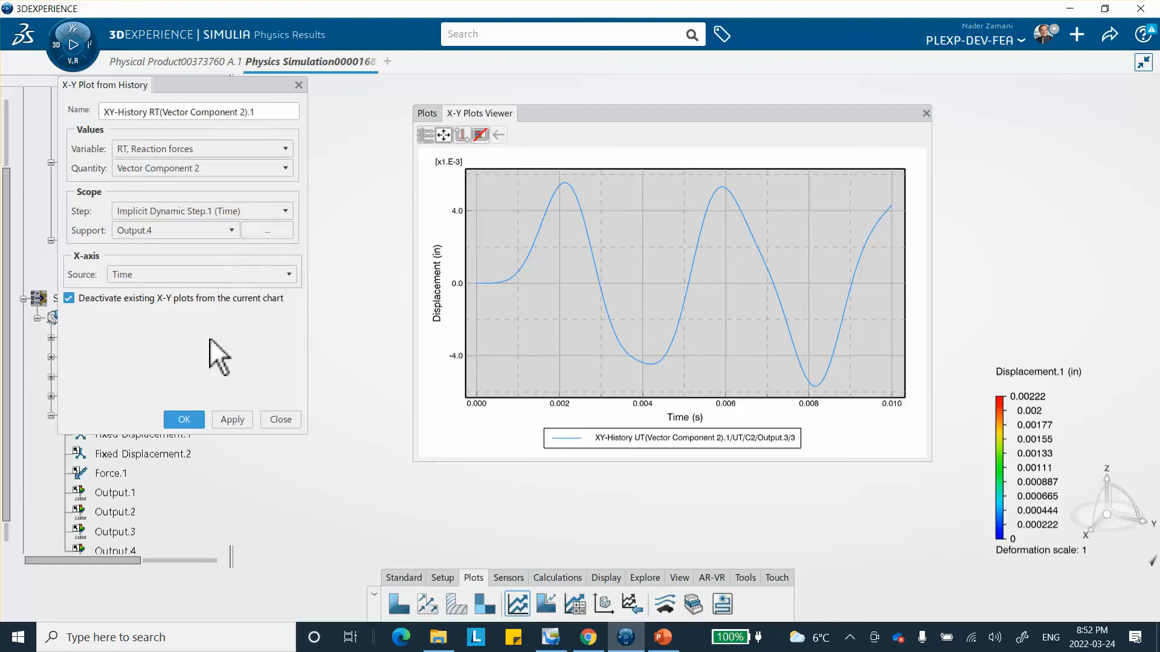
pyautogui.click(243, 420)
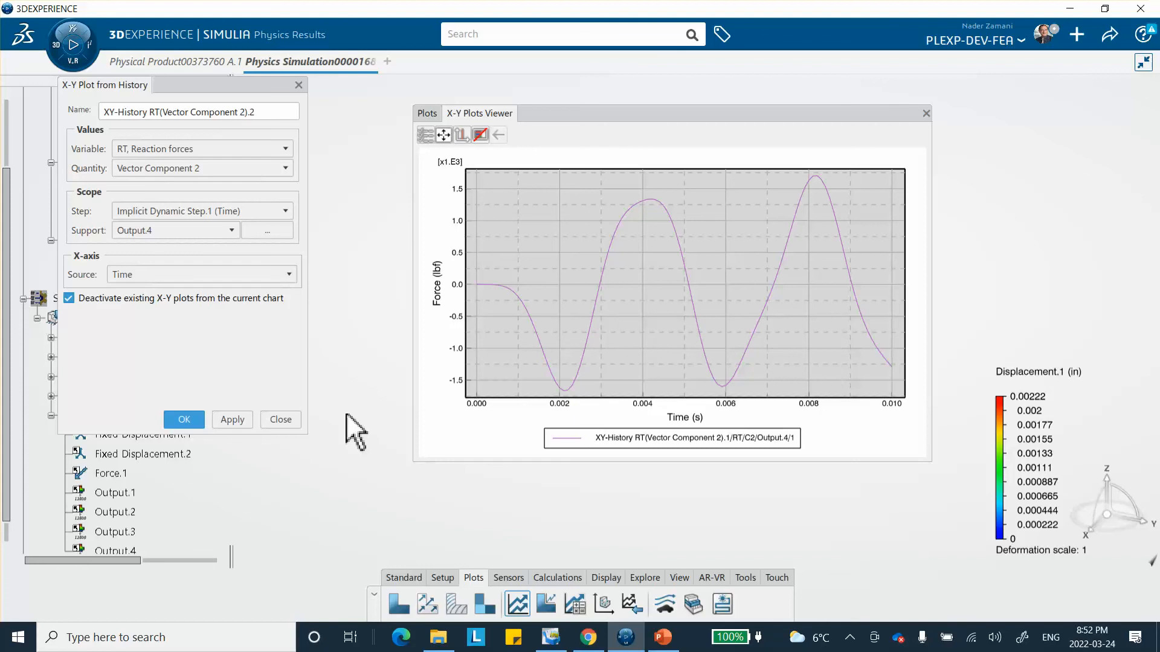